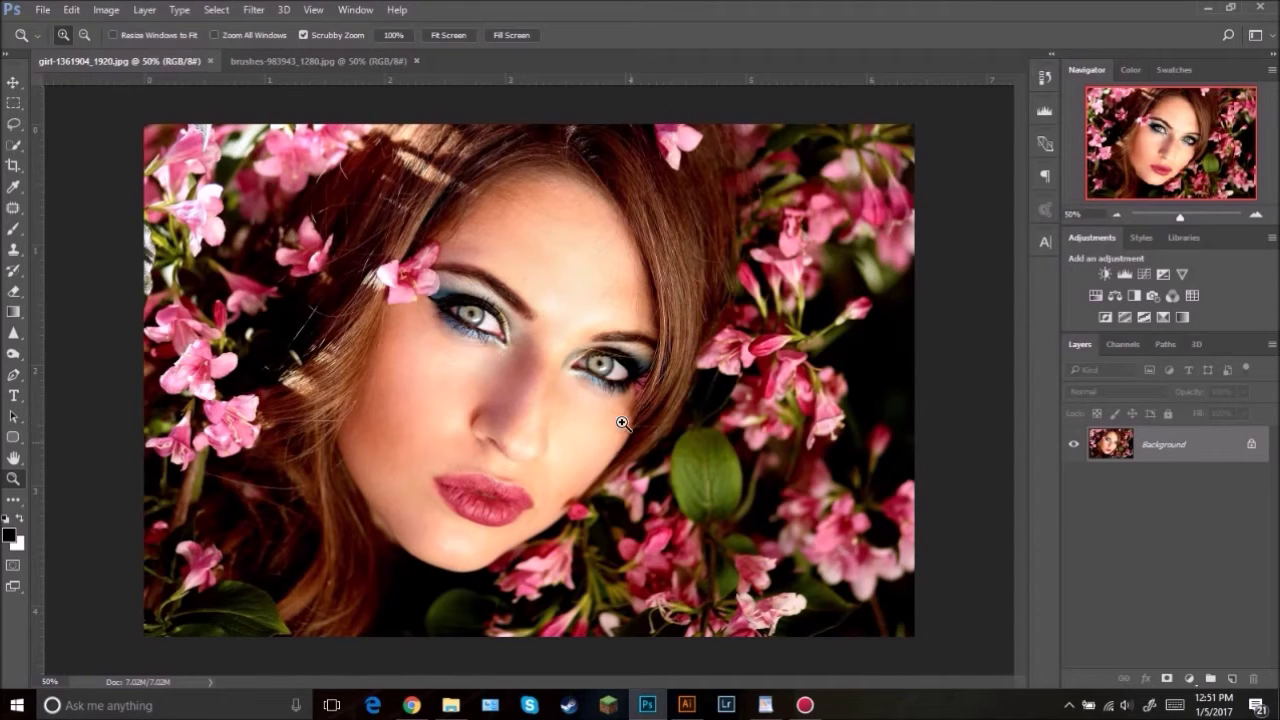
Step: Switch to the brushes-983943_1280.jpg image and ready the Pen tool in Path mode
{"action": "left_click", "coordinate": [315, 57]}
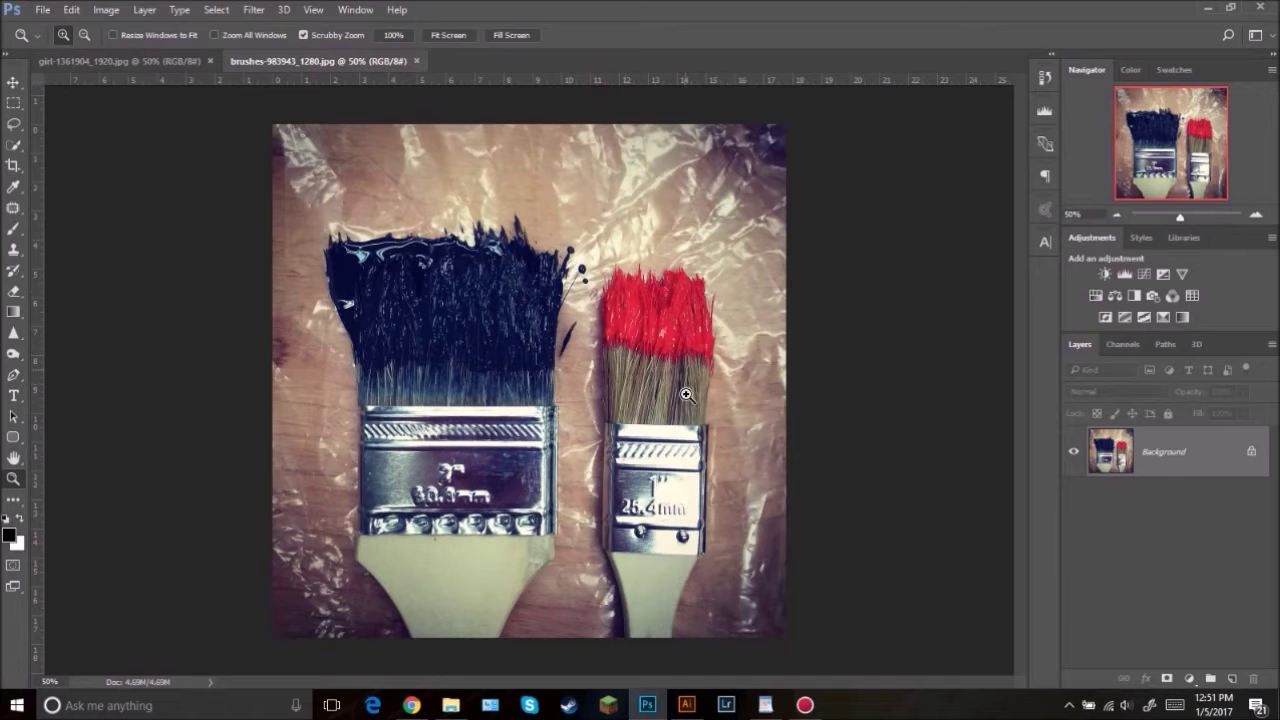
{"action": "key", "text": "p"}
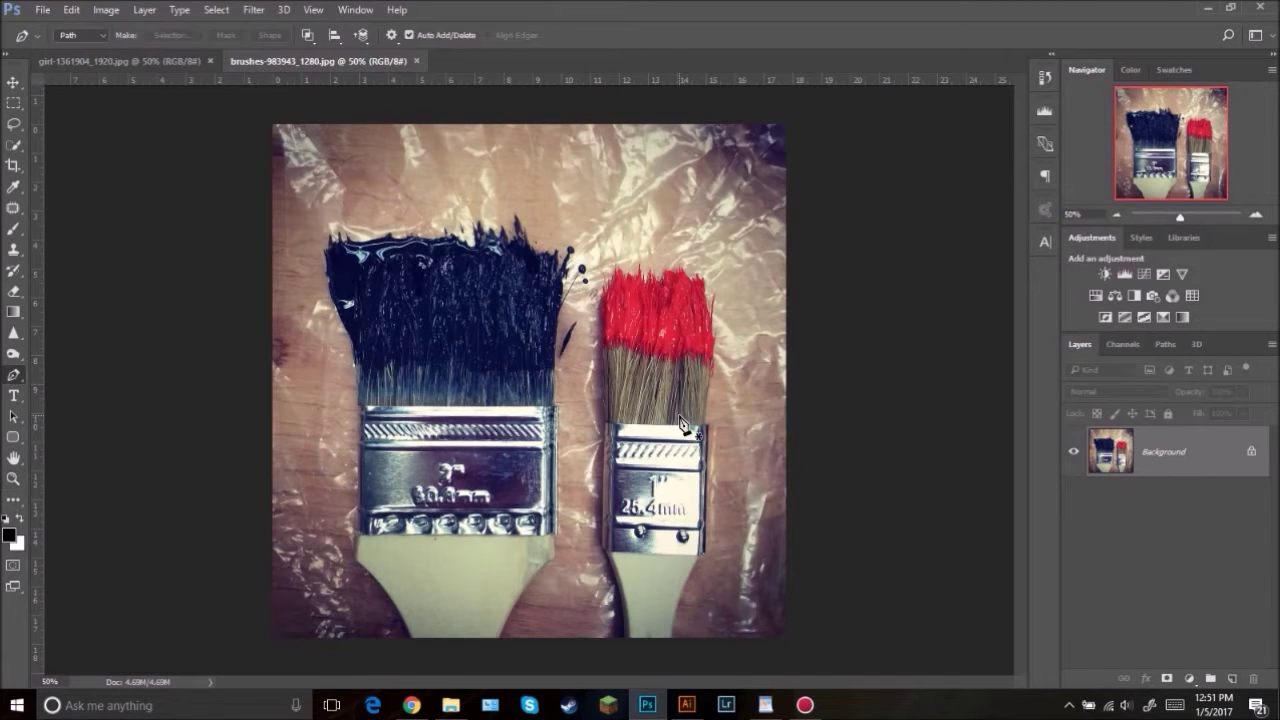
{"action": "left_click", "coordinate": [70, 35]}
{"action": "left_click", "coordinate": [76, 49]}
{"action": "left_click", "coordinate": [76, 38]}
{"action": "left_click", "coordinate": [76, 63]}
Step: Start a path at the image's bottom edge and trace the left side of the red brush's handle up to the metal ferrule
{"action": "key", "text": "z"}
{"action": "left_click_drag", "start_coordinate": [624, 569], "coordinate": [680, 605]}
{"action": "key", "text": "space"}
{"action": "left_click_drag", "start_coordinate": [677, 513], "coordinate": [672, 437]}
{"action": "scroll", "coordinate": [672, 437], "scroll_direction": "down", "scroll_amount": 3}
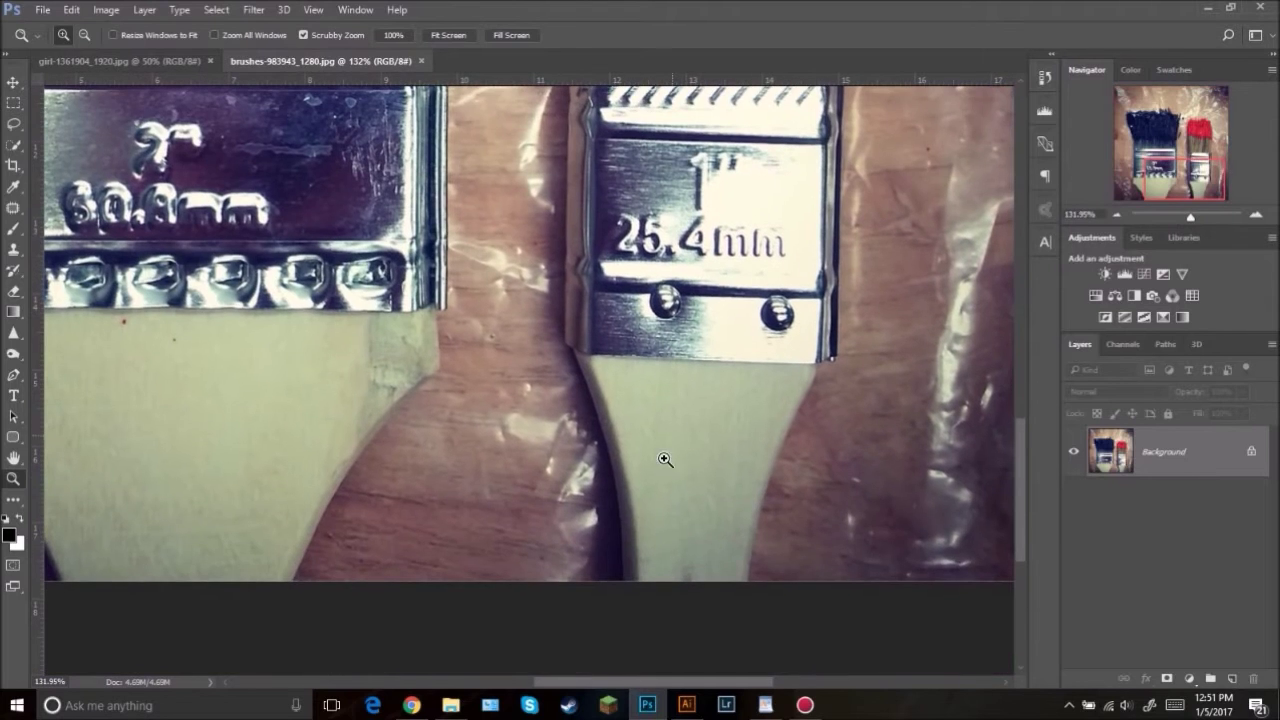
{"action": "key", "text": "p"}
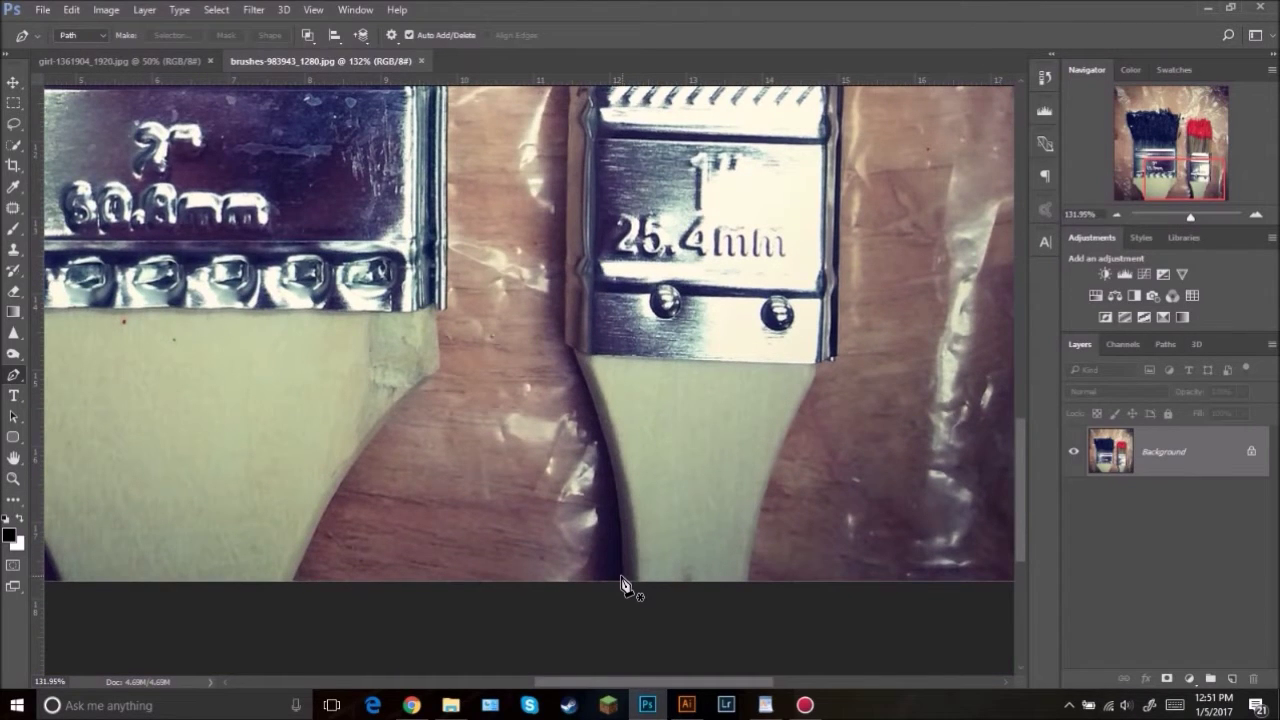
{"action": "left_click", "coordinate": [623, 580]}
{"action": "left_click_drag", "start_coordinate": [600, 451], "coordinate": [576, 363]}
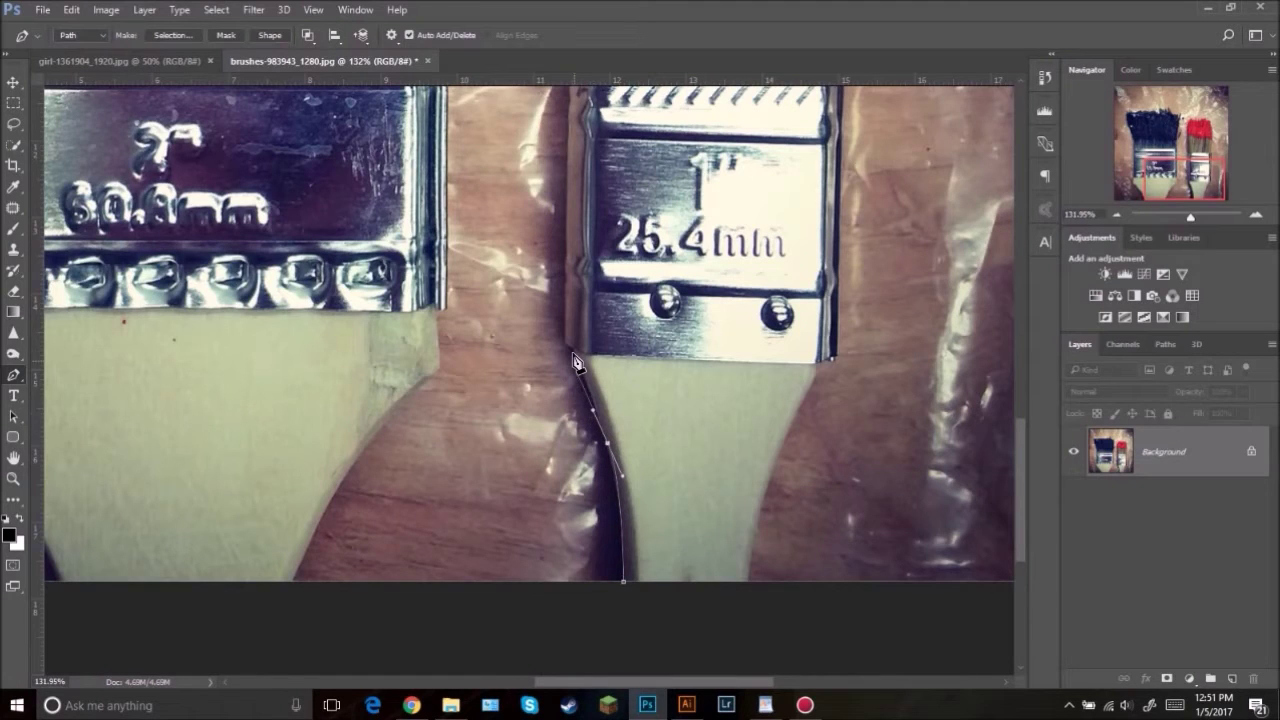
{"action": "left_click_drag", "start_coordinate": [593, 410], "coordinate": [595, 409]}
Step: Continue the path up the left side of the ferrule and bristles to the red paint
{"action": "left_click_drag", "start_coordinate": [628, 244], "coordinate": [612, 400]}
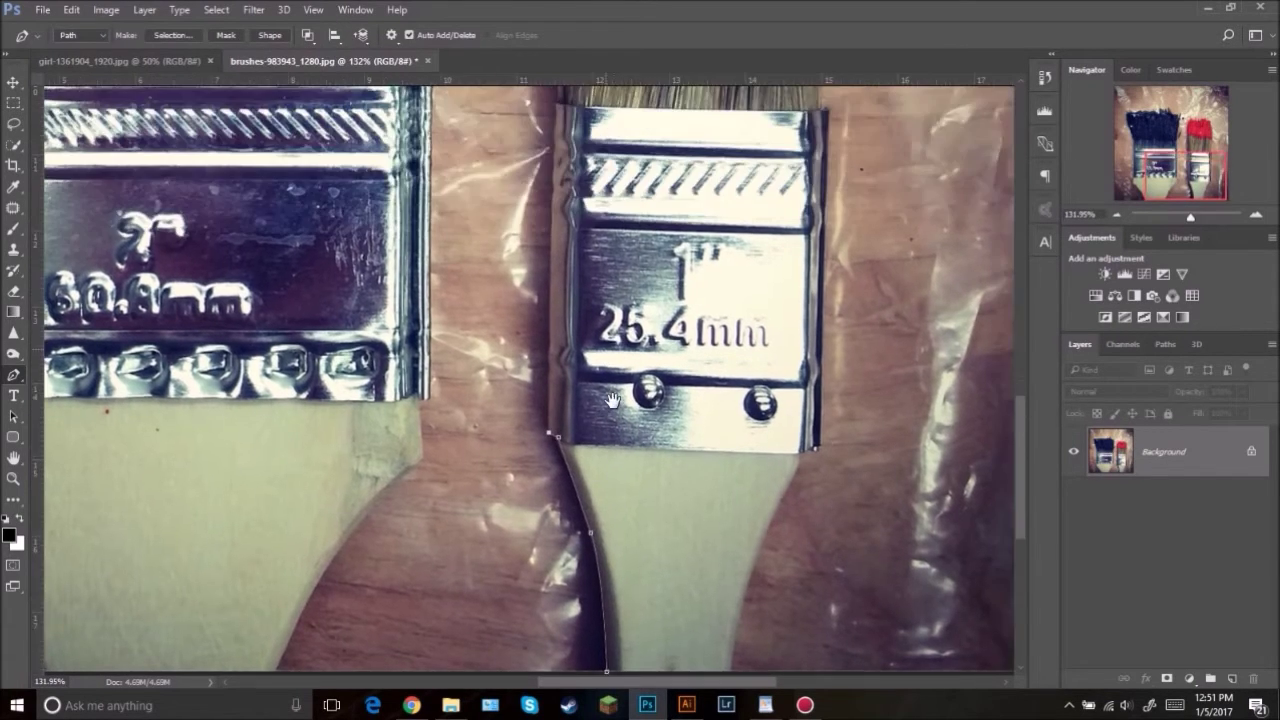
{"action": "scroll", "coordinate": [612, 400], "scroll_direction": "up", "scroll_amount": 5}
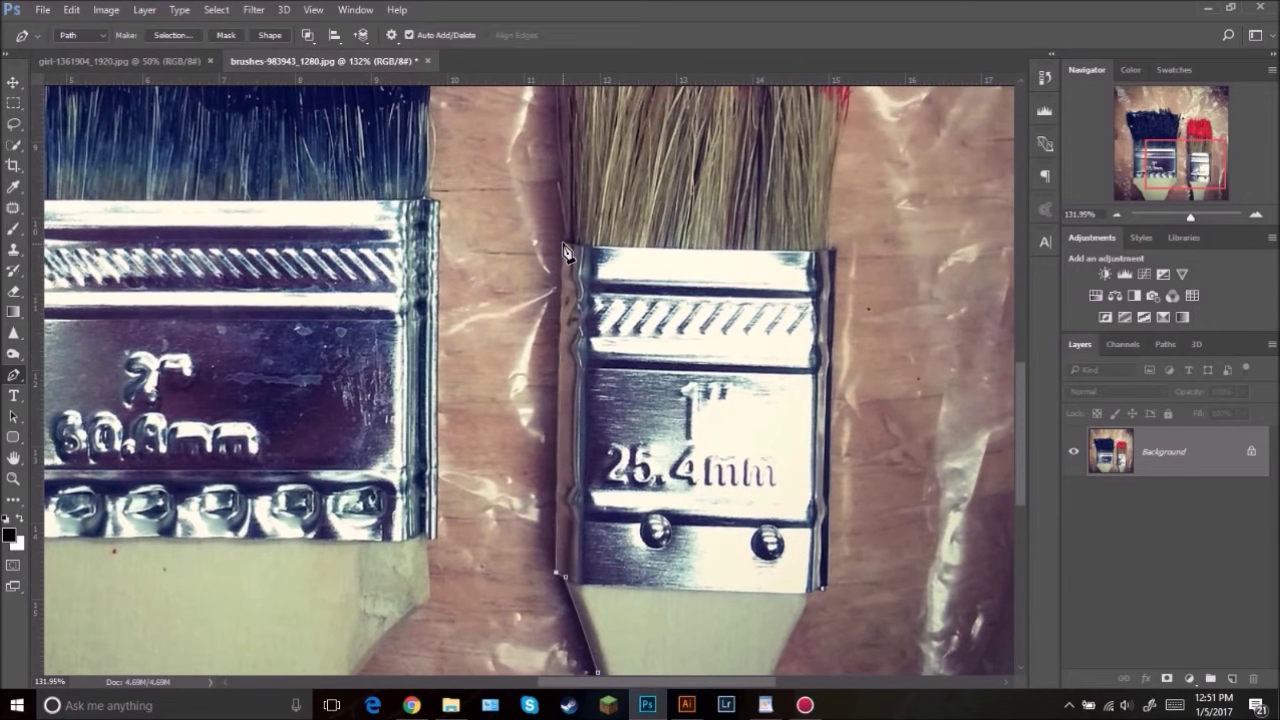
{"action": "scroll", "coordinate": [604, 222], "scroll_direction": "up", "scroll_amount": 7}
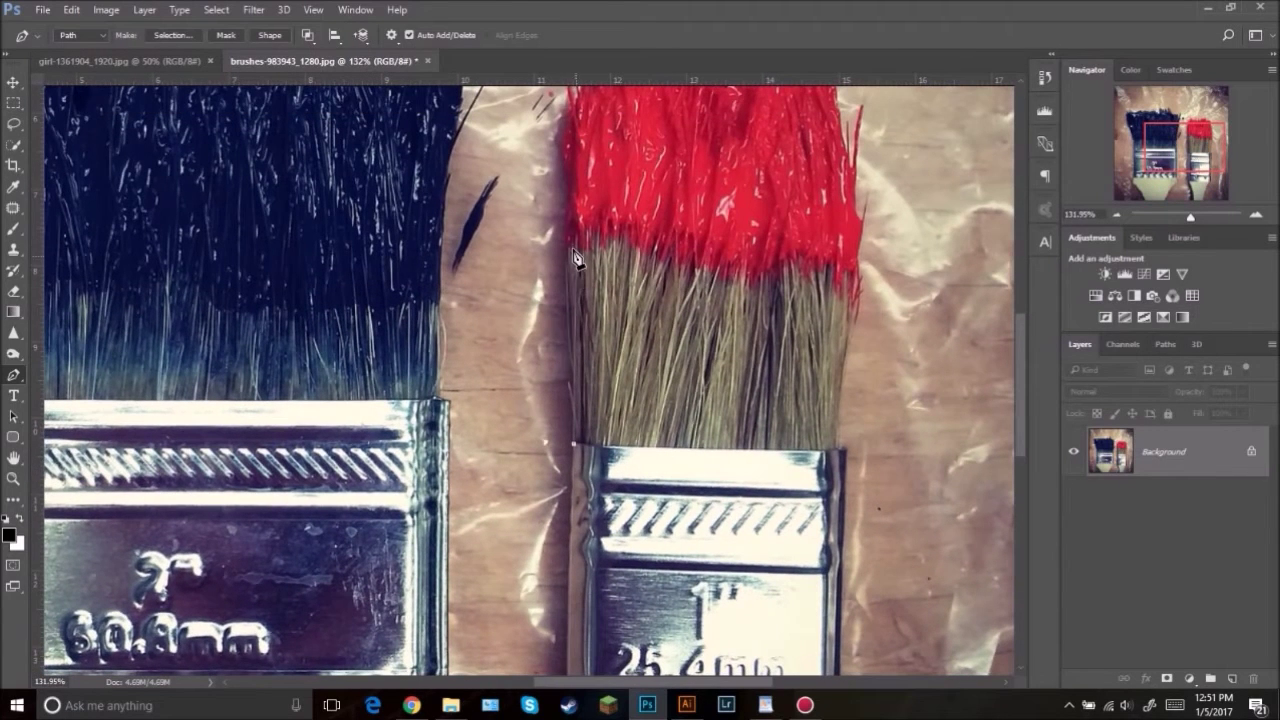
{"action": "scroll", "coordinate": [566, 265], "scroll_direction": "up", "scroll_amount": 6}
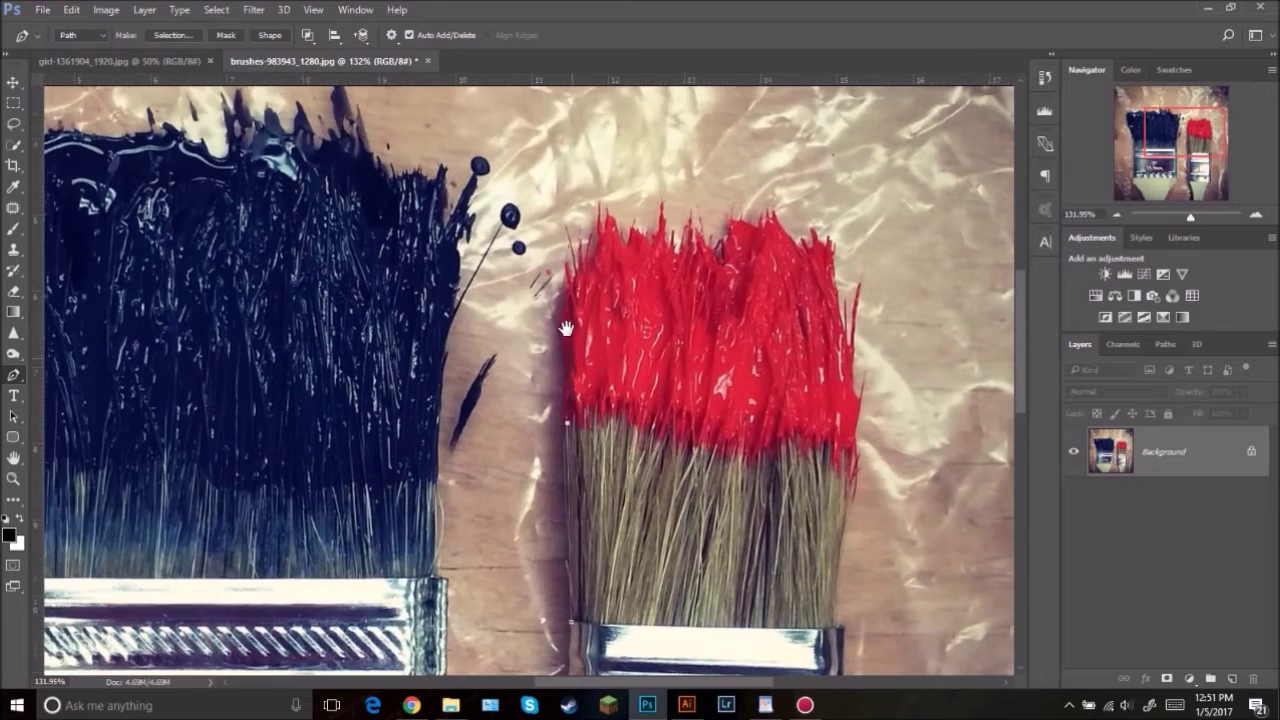
Step: Trace the path around the jagged red bristle tips from the brush's left corner across the middle
{"action": "key", "text": "z"}
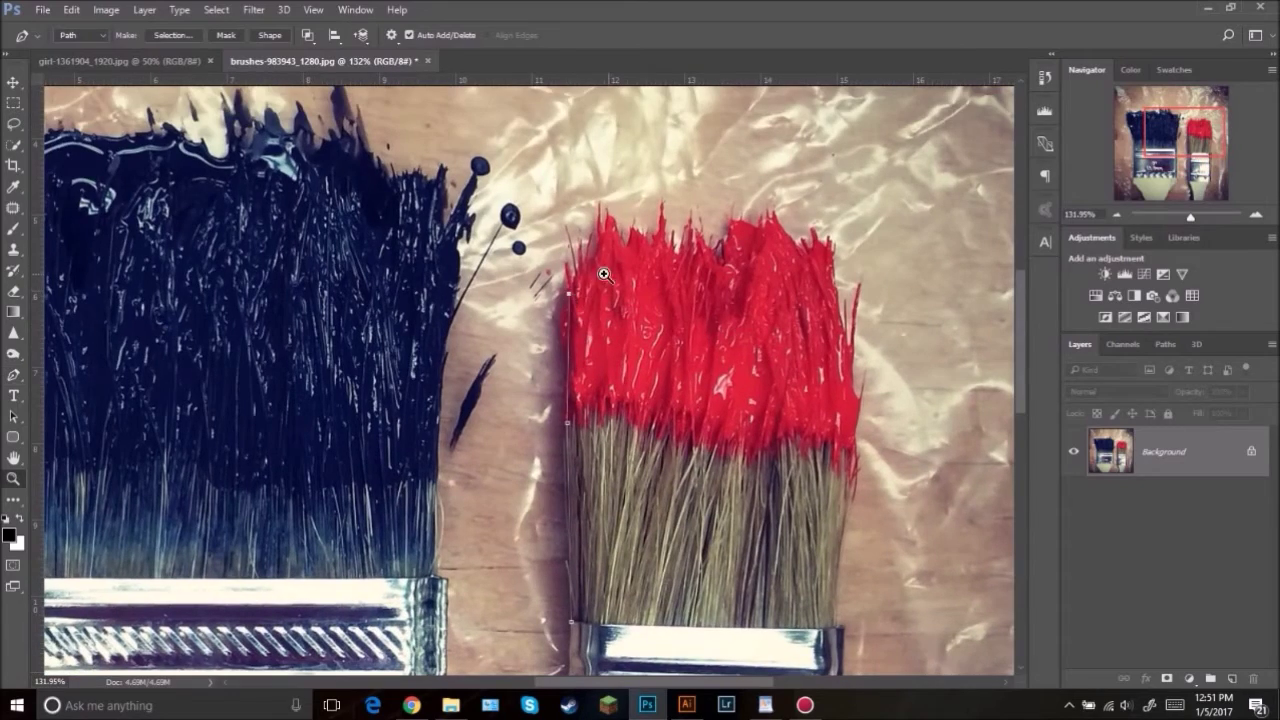
{"action": "left_click", "coordinate": [662, 270]}
{"action": "left_click_drag", "start_coordinate": [662, 270], "coordinate": [630, 378]}
{"action": "key", "text": "p"}
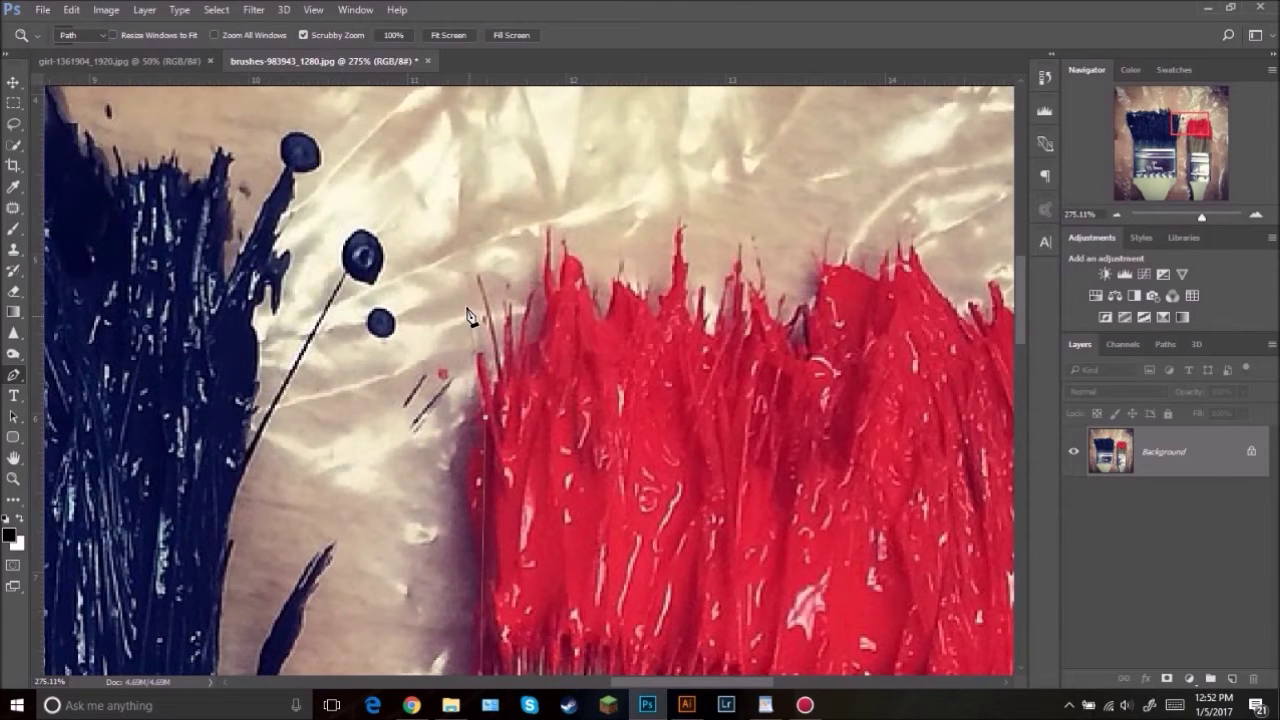
{"action": "mouse_move", "coordinate": [479, 346]}
{"action": "left_mouse_down"}
{"action": "mouse_move", "coordinate": [492, 374]}
{"action": "mouse_move", "coordinate": [494, 359]}
{"action": "left_mouse_up"}
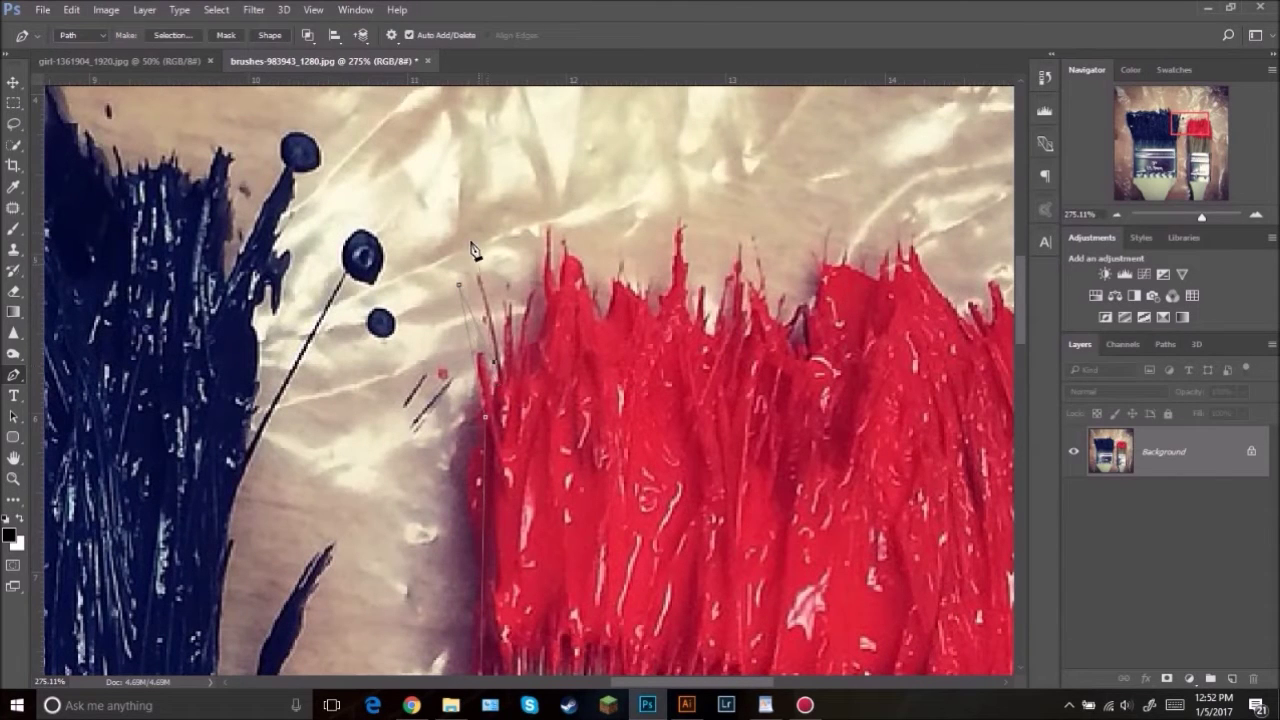
{"action": "left_click_drag", "start_coordinate": [465, 230], "coordinate": [505, 322]}
{"action": "left_click_drag", "start_coordinate": [555, 182], "coordinate": [600, 296]}
{"action": "left_click_drag", "start_coordinate": [670, 187], "coordinate": [697, 272]}
{"action": "left_click", "coordinate": [712, 311]}
{"action": "left_click", "coordinate": [730, 229]}
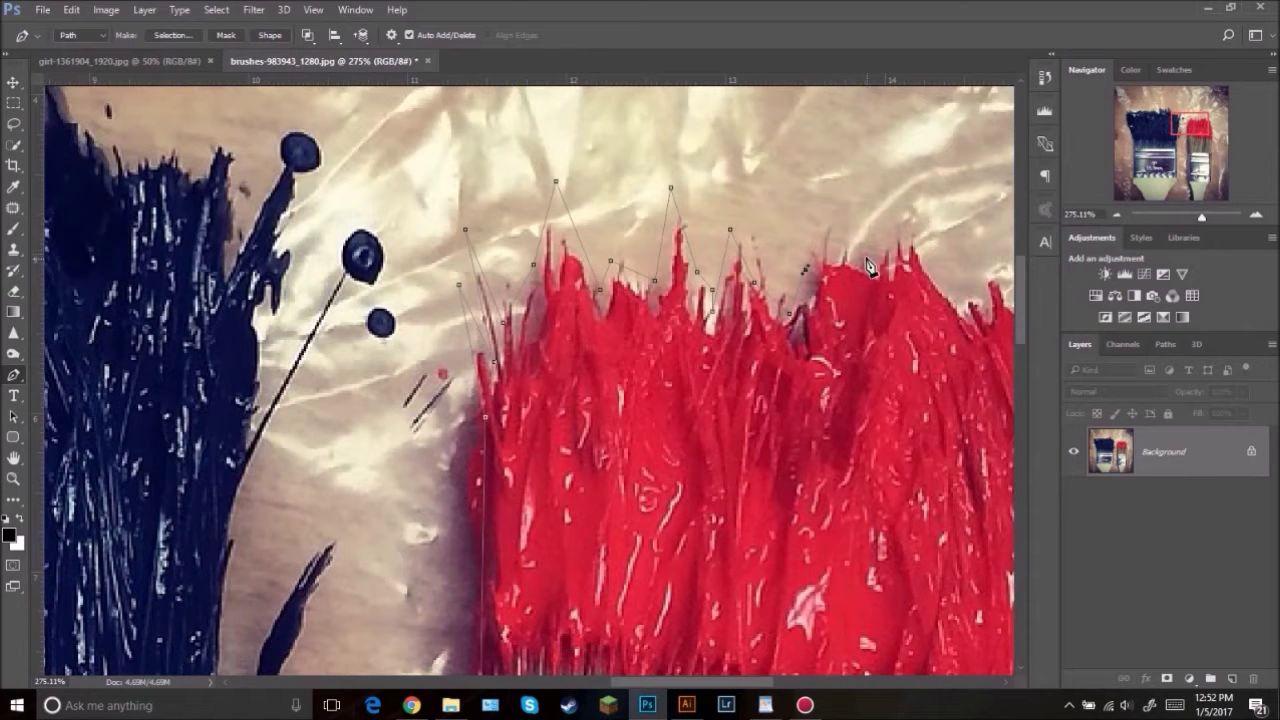
{"action": "left_click", "coordinate": [867, 258]}
Step: Continue the path around the remaining bristle tips and down the right edge of the red paint
{"action": "left_click_drag", "start_coordinate": [898, 252], "coordinate": [639, 285]}
{"action": "left_click", "coordinate": [632, 246]}
{"action": "left_click", "coordinate": [729, 293]}
{"action": "left_click", "coordinate": [795, 350]}
{"action": "left_click", "coordinate": [810, 510]}
{"action": "left_click", "coordinate": [843, 436]}
{"action": "left_click", "coordinate": [829, 640]}
{"action": "left_click", "coordinate": [844, 587]}
{"action": "left_click", "coordinate": [853, 642]}
{"action": "left_click_drag", "start_coordinate": [853, 640], "coordinate": [835, 341]}
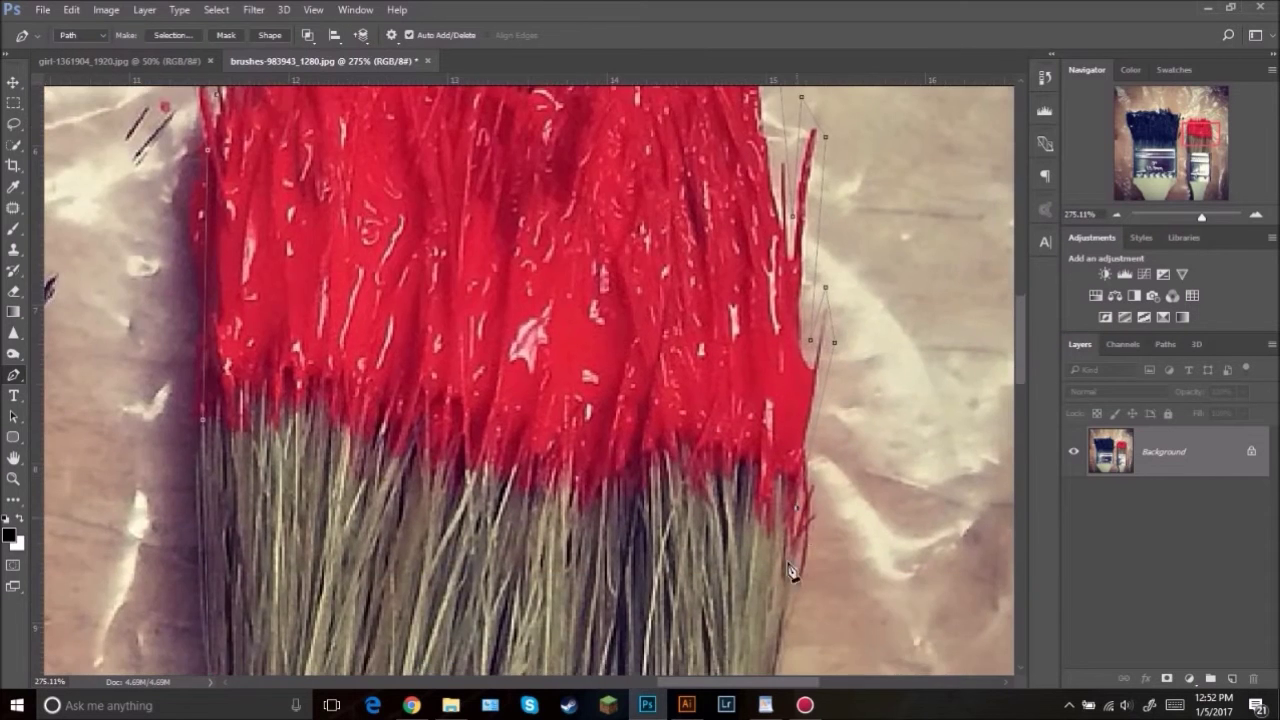
Step: Extend the path down the right side of the bristles and ferrule to the top corner of the handle
{"action": "left_click_drag", "start_coordinate": [794, 572], "coordinate": [775, 332]}
{"action": "left_click_drag", "start_coordinate": [805, 250], "coordinate": [762, 465]}
{"action": "left_click_drag", "start_coordinate": [727, 592], "coordinate": [743, 393]}
{"action": "left_click_drag", "start_coordinate": [755, 607], "coordinate": [770, 512]}
{"action": "left_click", "coordinate": [742, 452]}
{"action": "key", "text": "z"}
{"action": "left_click_drag", "start_coordinate": [776, 640], "coordinate": [715, 120]}
{"action": "key", "text": "p"}
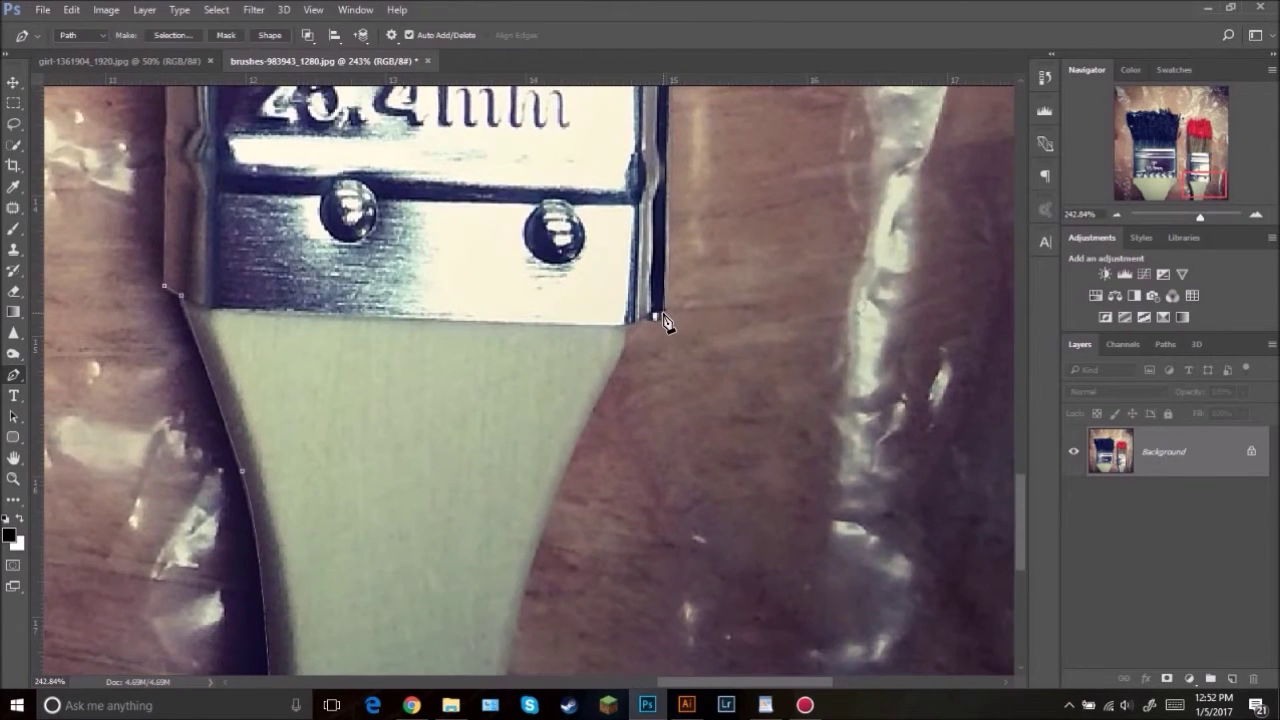
{"action": "left_click", "coordinate": [624, 354]}
Step: Trace the handle's right edge down past the image's bottom and close the path at its starting point
{"action": "left_click_drag", "start_coordinate": [553, 651], "coordinate": [600, 443]}
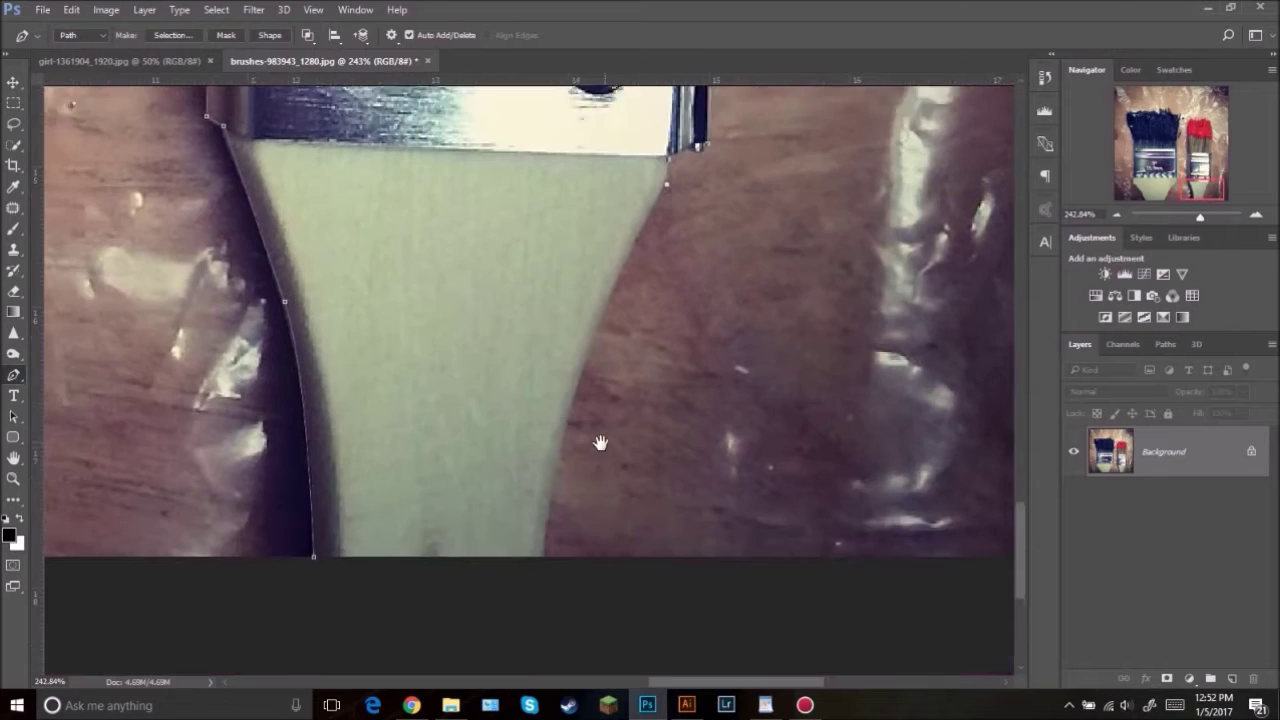
{"action": "left_click_drag", "start_coordinate": [591, 360], "coordinate": [579, 386]}
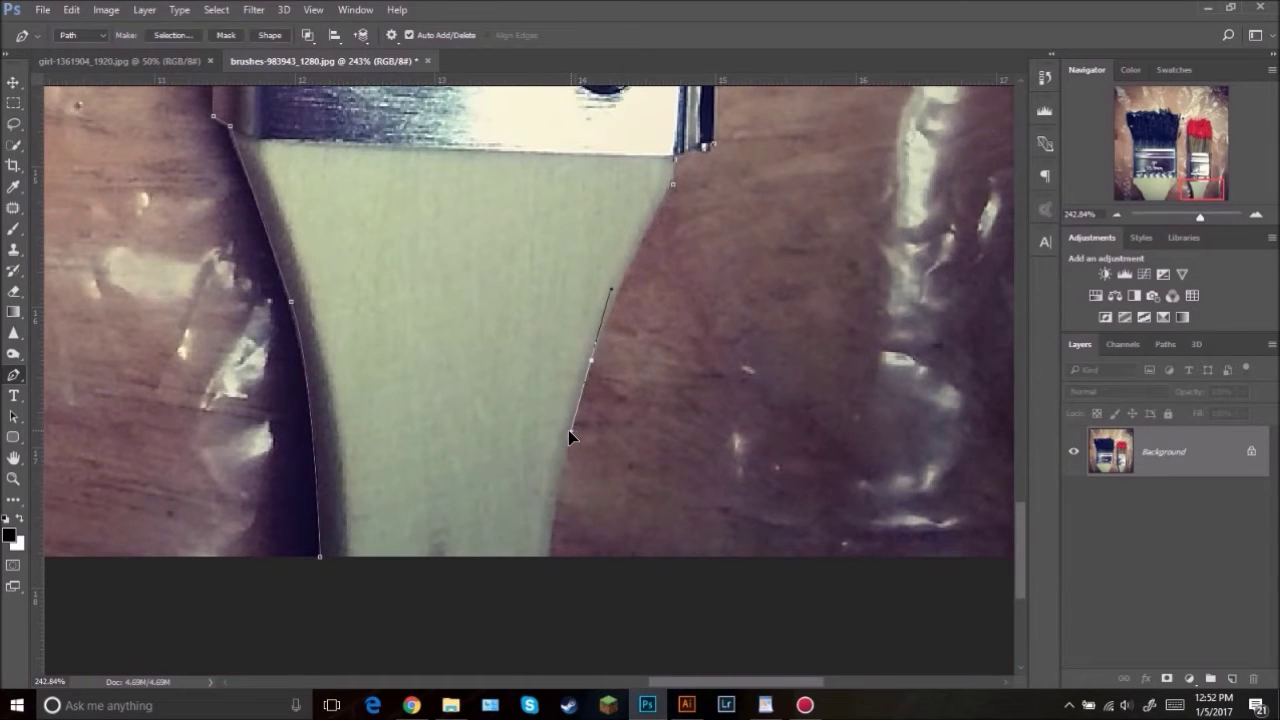
{"action": "scroll", "coordinate": [551, 591], "scroll_direction": "down", "scroll_amount": 4}
{"action": "left_click_drag", "start_coordinate": [580, 467], "coordinate": [573, 637]}
{"action": "left_click", "coordinate": [383, 468]}
{"action": "left_click", "coordinate": [350, 409]}
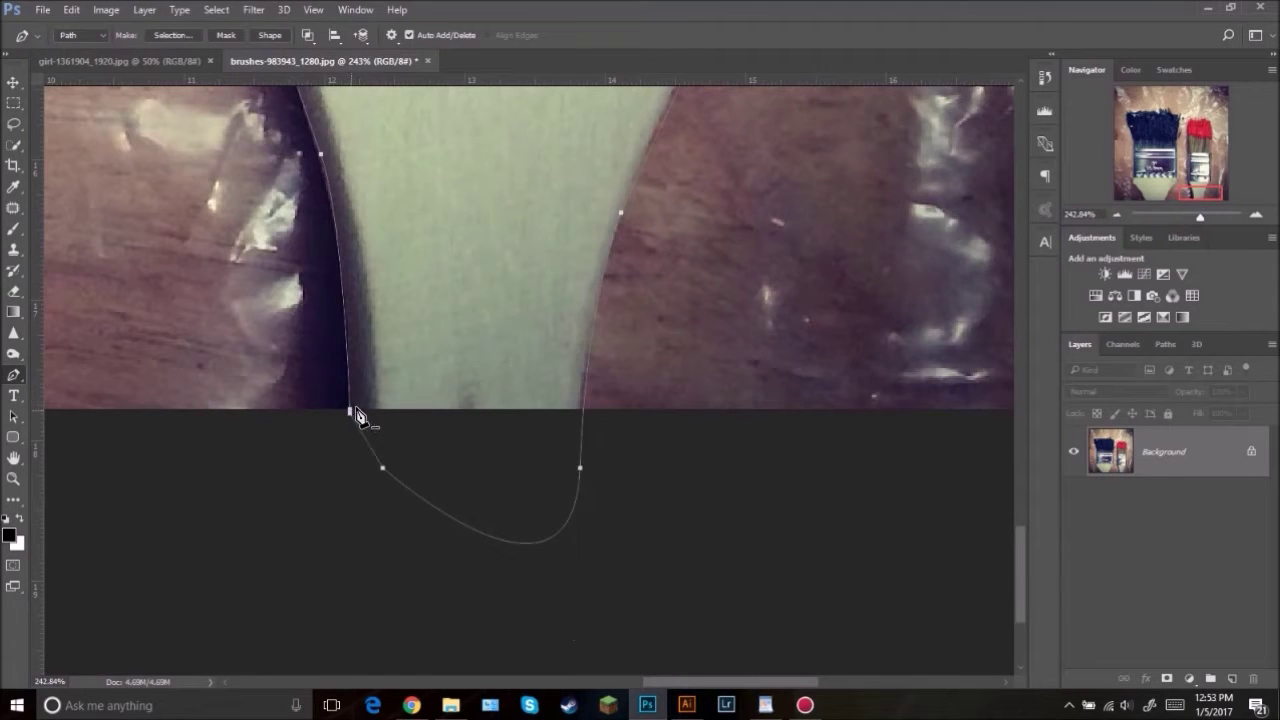
Step: Make a new anti-aliased selection from the brush path with a 0-pixel feather and add a layer mask from it
{"action": "key", "text": "z"}
{"action": "left_click_drag", "start_coordinate": [646, 282], "coordinate": [590, 282]}
{"action": "left_click_drag", "start_coordinate": [668, 150], "coordinate": [711, 456]}
{"action": "left_click_drag", "start_coordinate": [687, 325], "coordinate": [597, 325]}
{"action": "left_click_drag", "start_coordinate": [680, 246], "coordinate": [640, 368]}
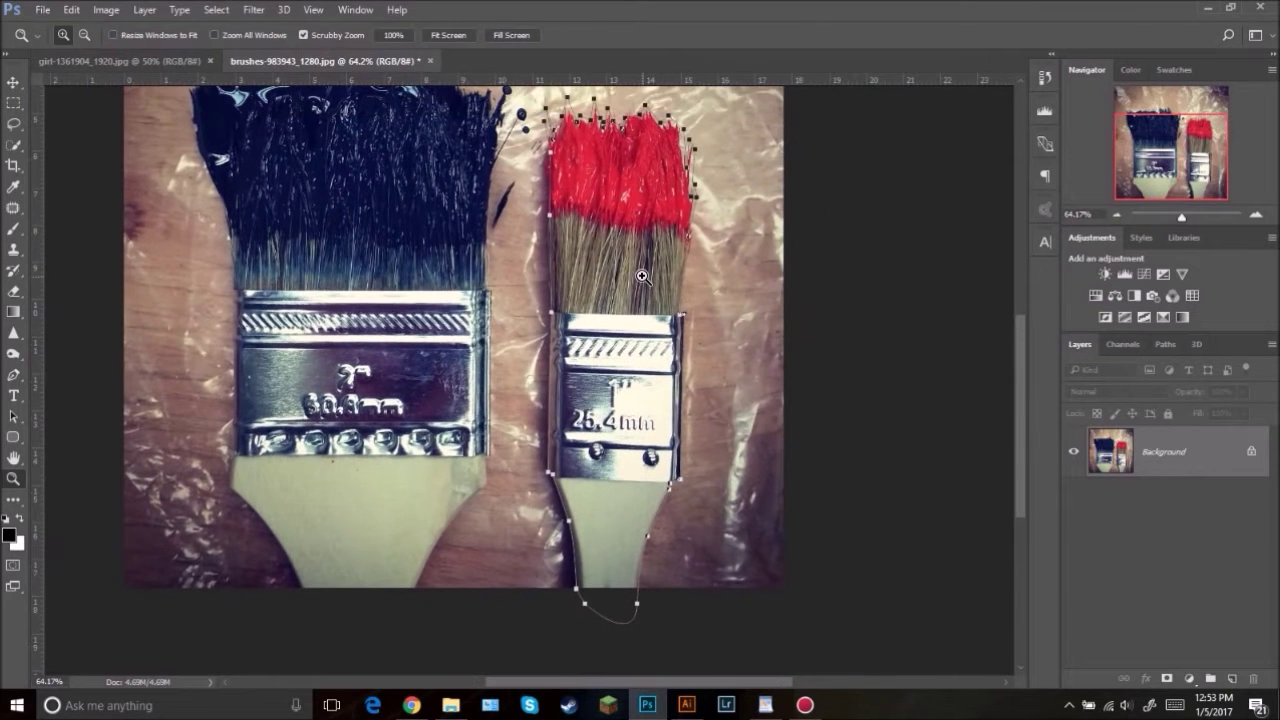
{"action": "key", "text": "p"}
{"action": "right_click", "coordinate": [629, 267]}
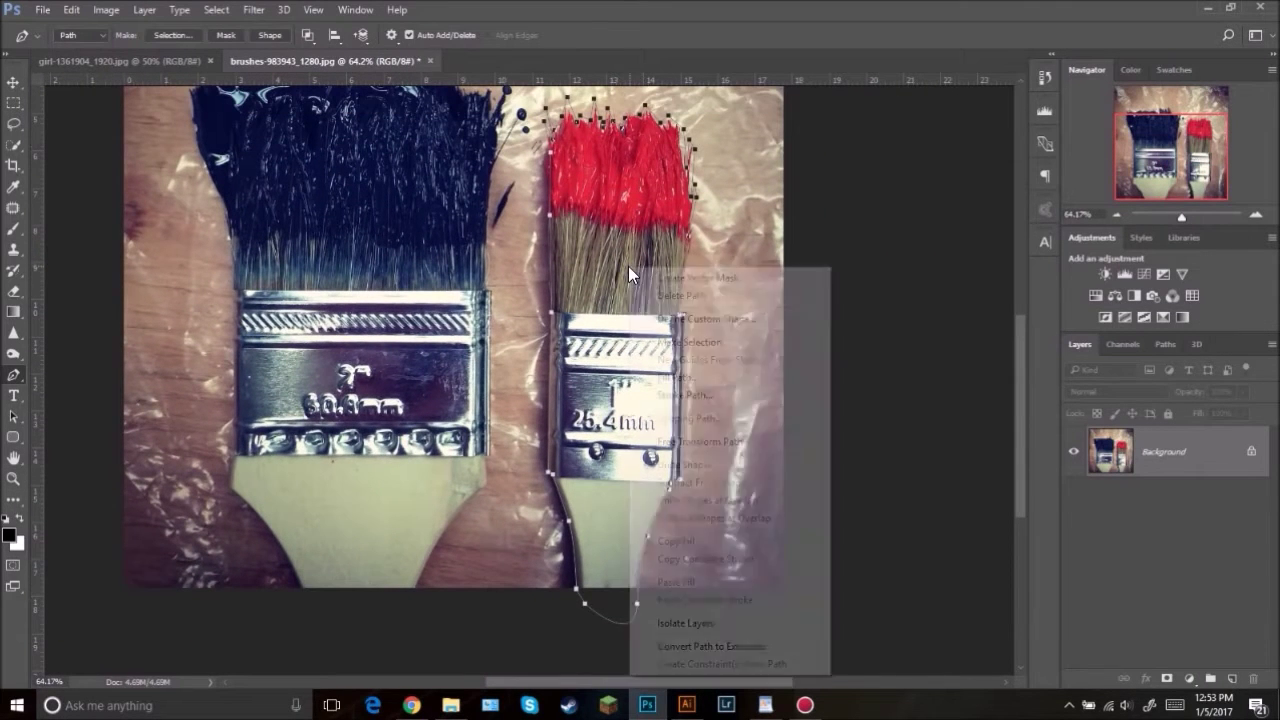
{"action": "left_click", "coordinate": [725, 343]}
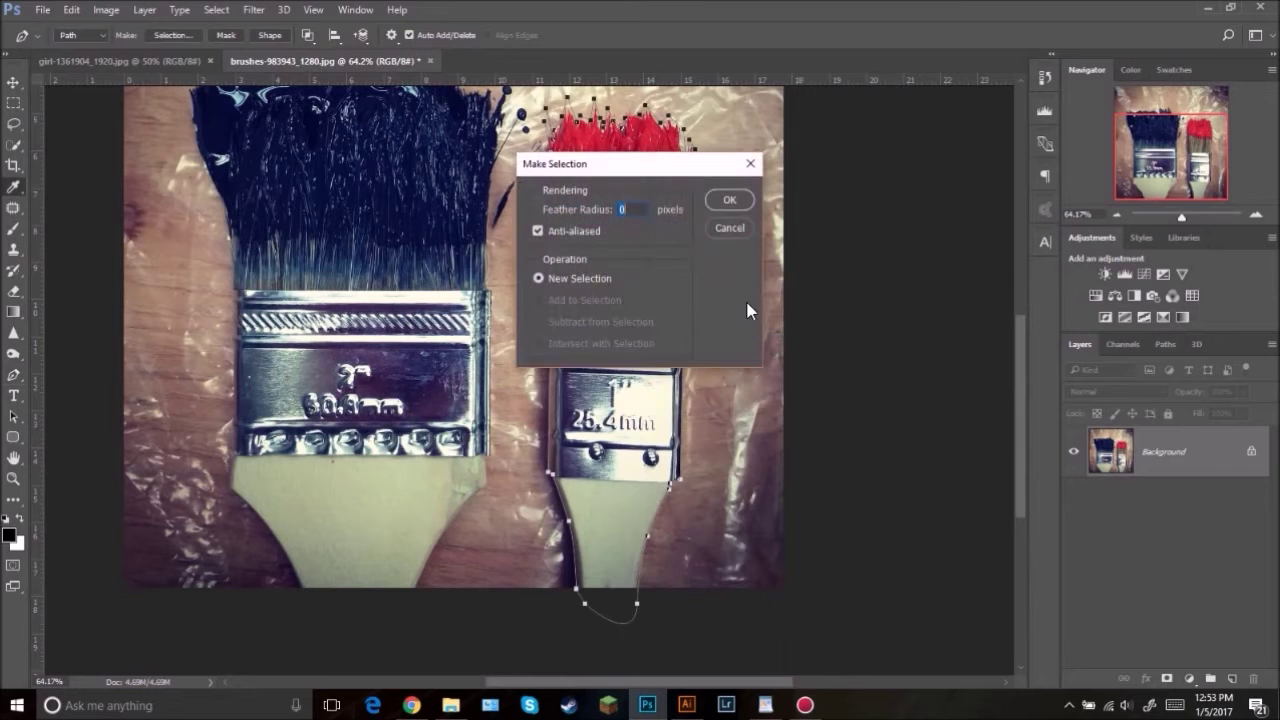
{"action": "left_click", "coordinate": [730, 197]}
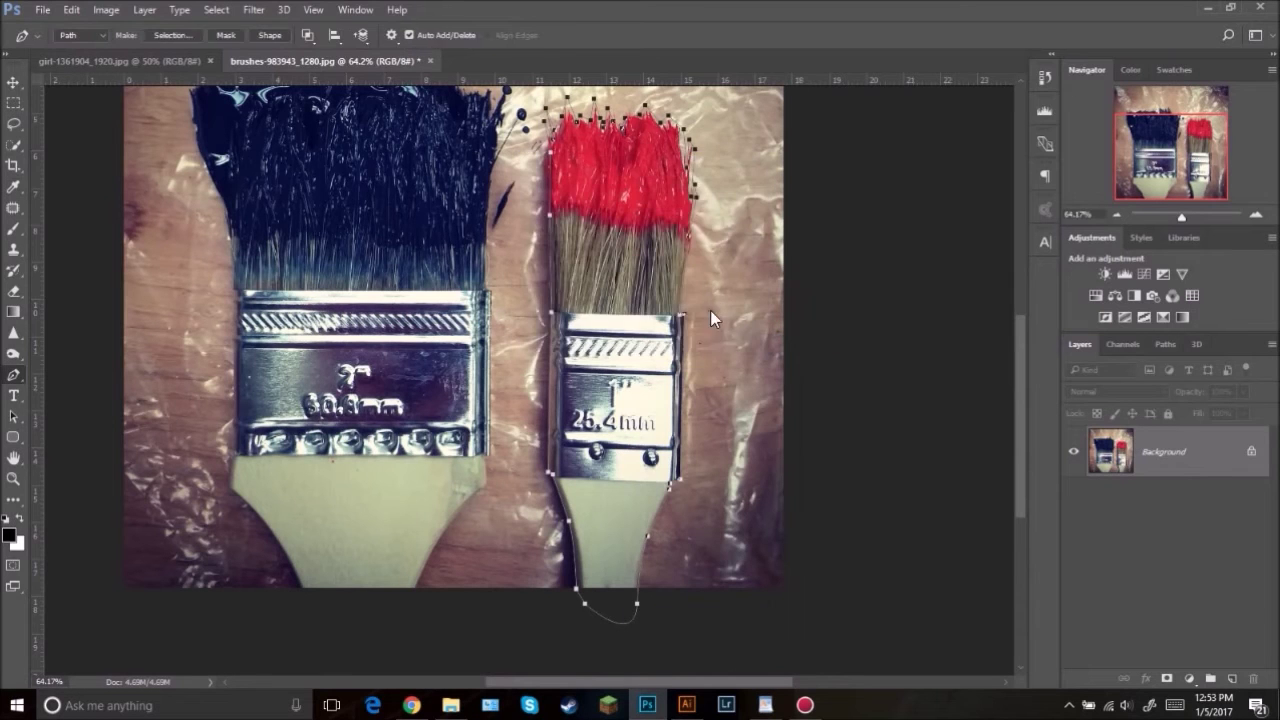
{"action": "left_click", "coordinate": [1167, 680]}
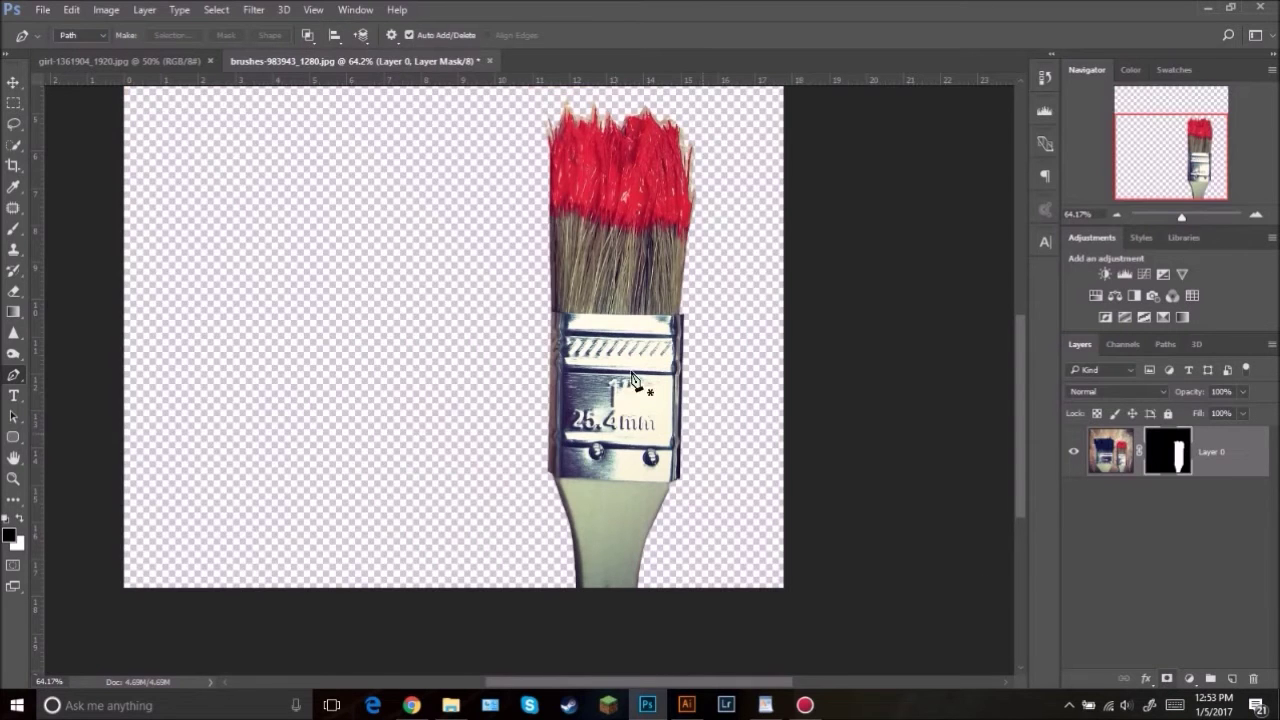
Step: Load the brush's layer mask as a selection and open it in Select and Mask
{"action": "key", "text": "space"}
{"action": "left_click_drag", "start_coordinate": [664, 258], "coordinate": [598, 376]}
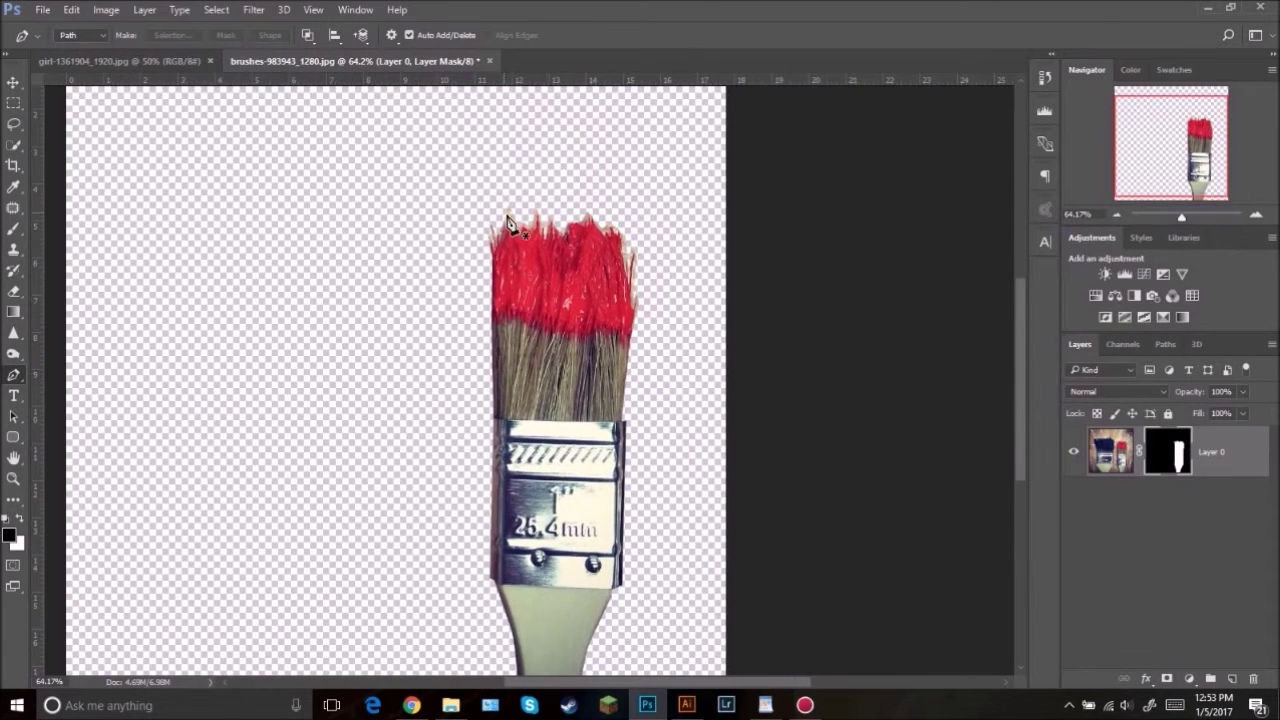
{"action": "key", "text": "z"}
{"action": "mouse_move", "coordinate": [510, 206]}
{"action": "left_mouse_down"}
{"action": "mouse_move", "coordinate": [543, 206]}
{"action": "mouse_move", "coordinate": [614, 298]}
{"action": "left_mouse_up"}
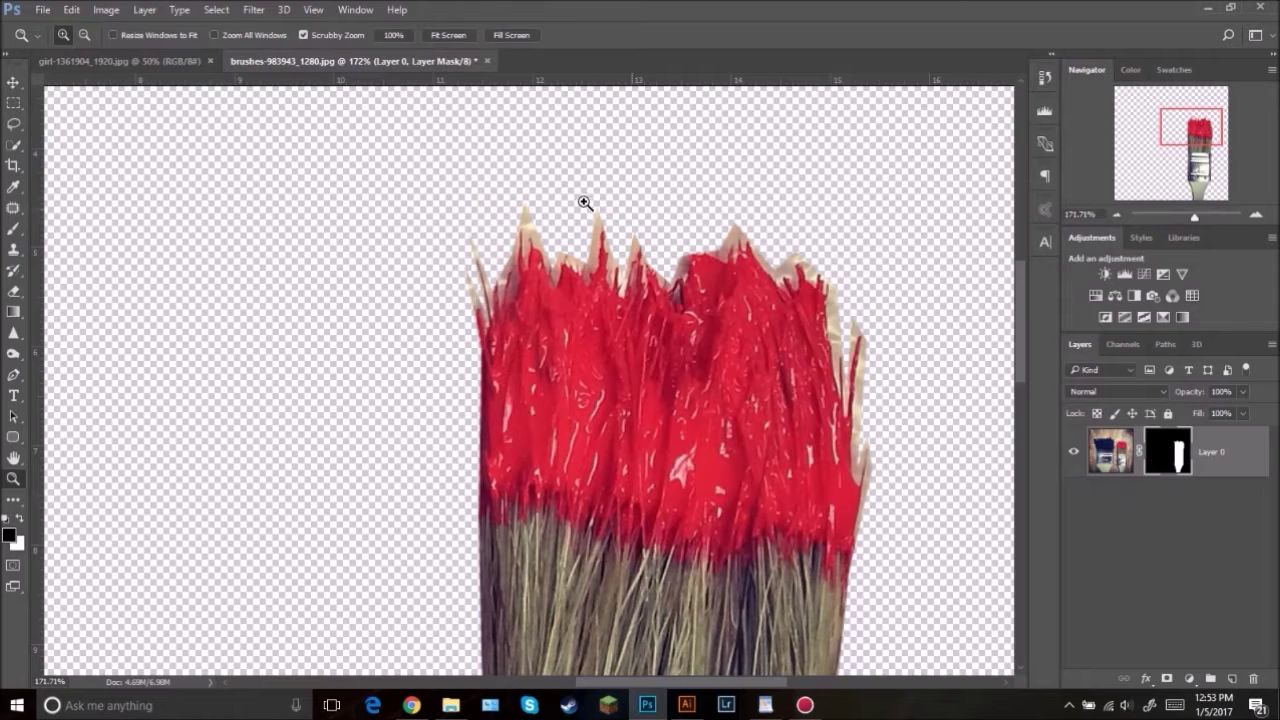
{"action": "left_click", "coordinate": [1172, 462], "text": "ctrl"}
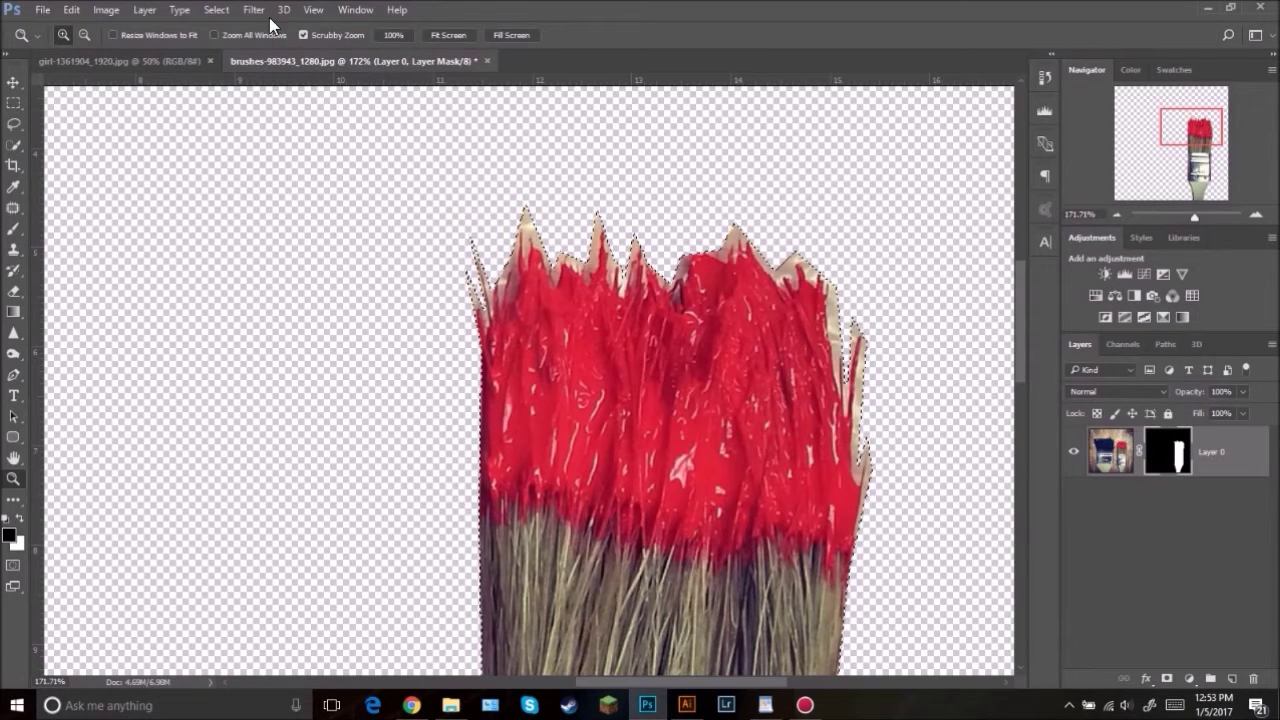
{"action": "left_click", "coordinate": [222, 9]}
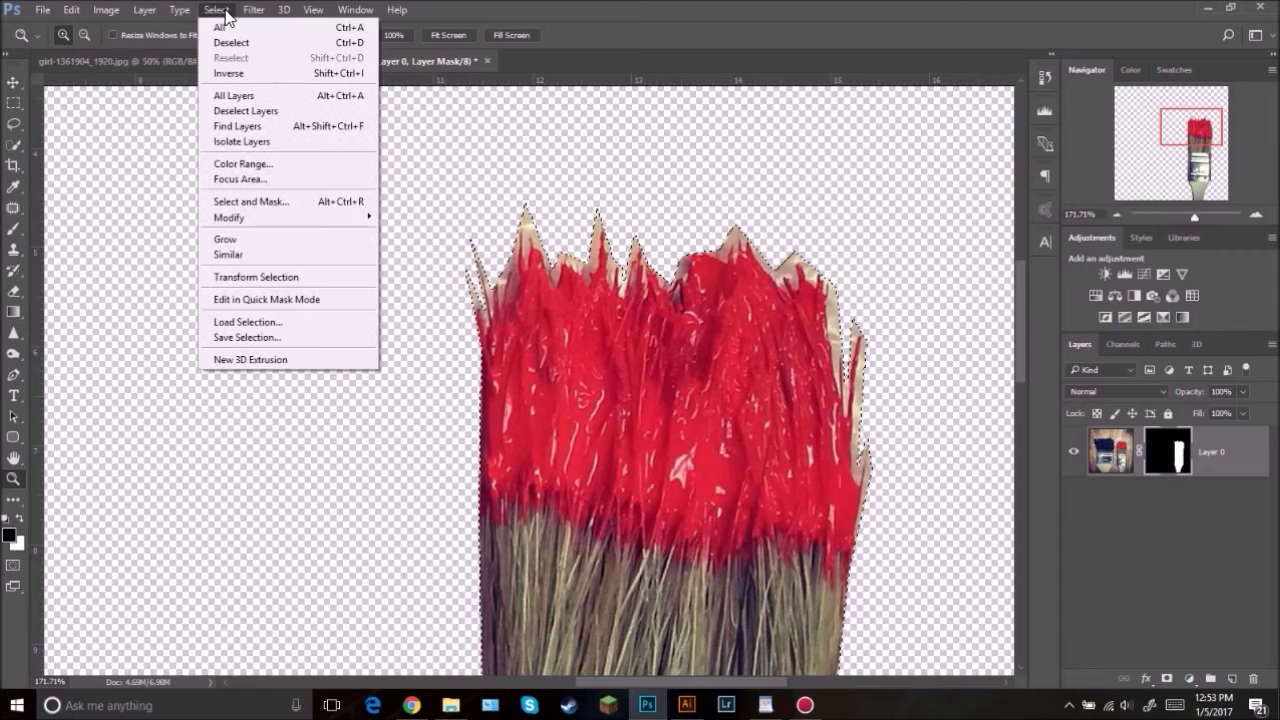
{"action": "left_click", "coordinate": [251, 202]}
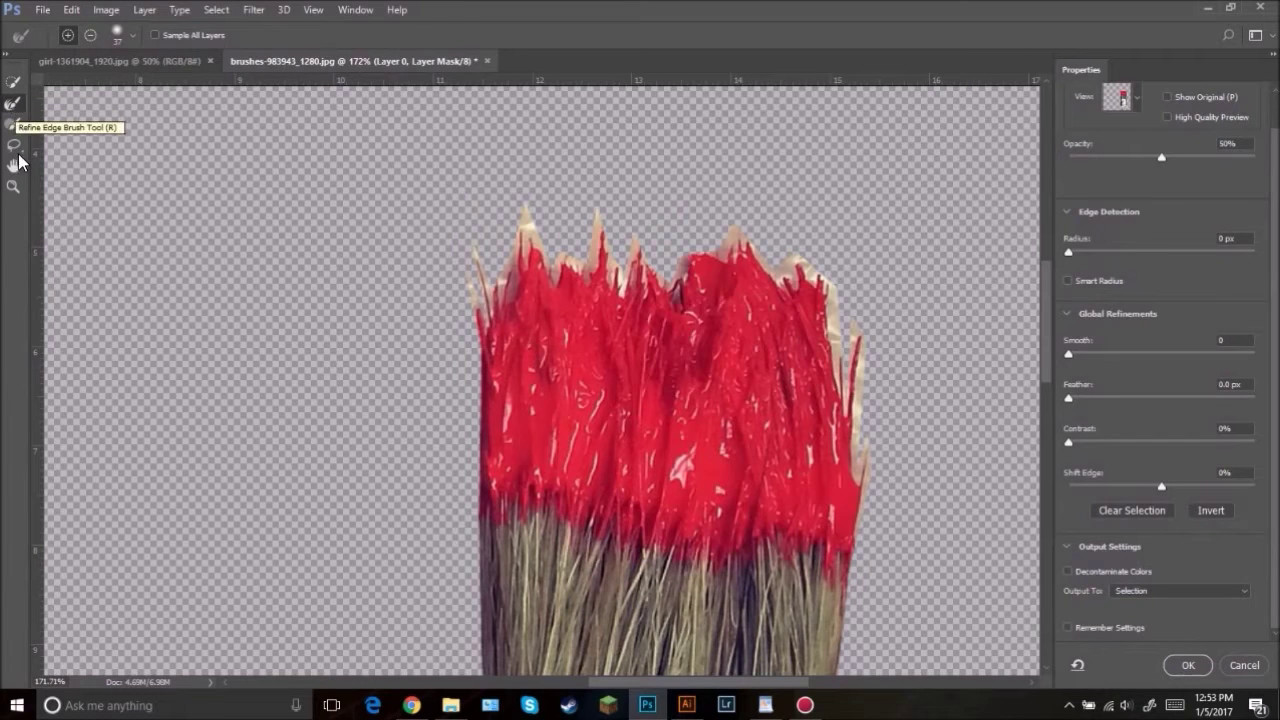
Step: Refine the edge around the red bristle tips with the Refine Edge Brush and output it to a New Layer with Layer Mask
{"action": "left_click", "coordinate": [13, 107]}
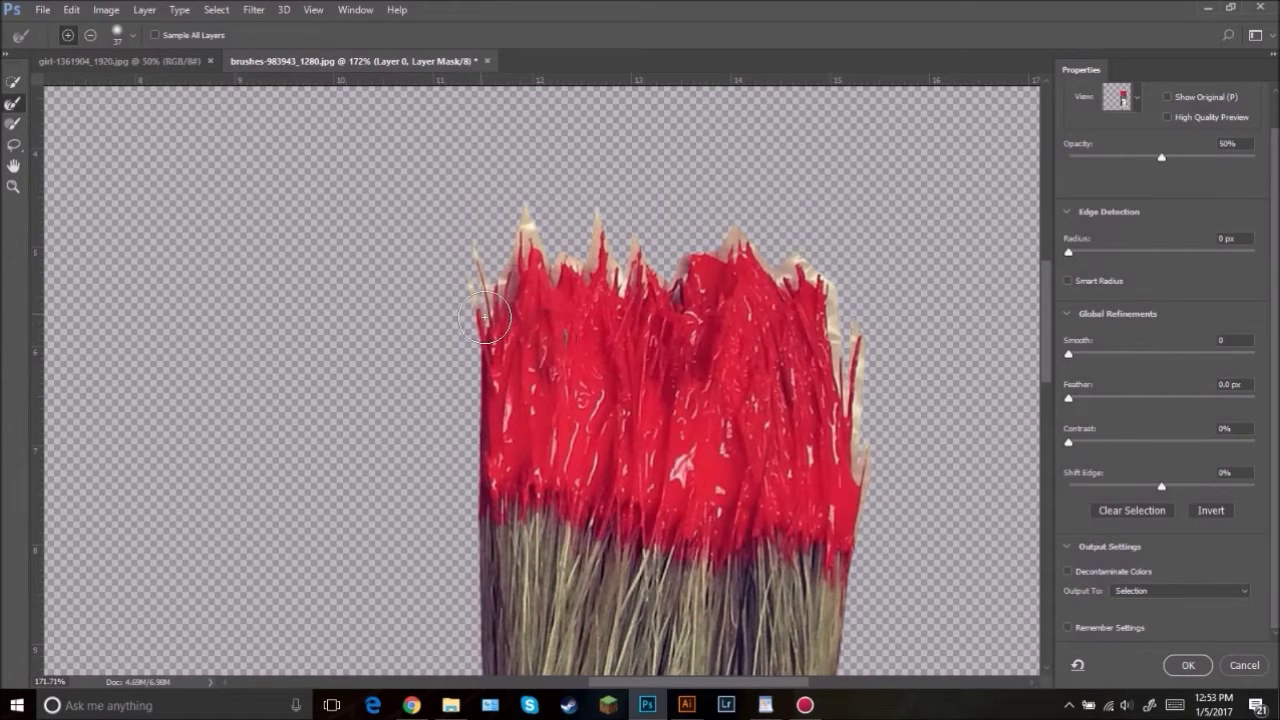
{"action": "mouse_move", "coordinate": [484, 318]}
{"action": "left_mouse_down"}
{"action": "mouse_move", "coordinate": [492, 282]}
{"action": "mouse_move", "coordinate": [530, 245]}
{"action": "mouse_move", "coordinate": [590, 286]}
{"action": "mouse_move", "coordinate": [625, 255]}
{"action": "mouse_move", "coordinate": [628, 284]}
{"action": "mouse_move", "coordinate": [647, 275]}
{"action": "mouse_move", "coordinate": [646, 259]}
{"action": "mouse_move", "coordinate": [631, 289]}
{"action": "mouse_move", "coordinate": [630, 222]}
{"action": "mouse_move", "coordinate": [549, 231]}
{"action": "mouse_move", "coordinate": [532, 256]}
{"action": "mouse_move", "coordinate": [669, 260]}
{"action": "mouse_move", "coordinate": [686, 277]}
{"action": "mouse_move", "coordinate": [737, 246]}
{"action": "mouse_move", "coordinate": [812, 284]}
{"action": "mouse_move", "coordinate": [832, 340]}
{"action": "mouse_move", "coordinate": [842, 332]}
{"action": "mouse_move", "coordinate": [862, 443]}
{"action": "mouse_move", "coordinate": [852, 470]}
{"action": "mouse_move", "coordinate": [856, 486]}
{"action": "mouse_move", "coordinate": [872, 482]}
{"action": "left_mouse_up"}
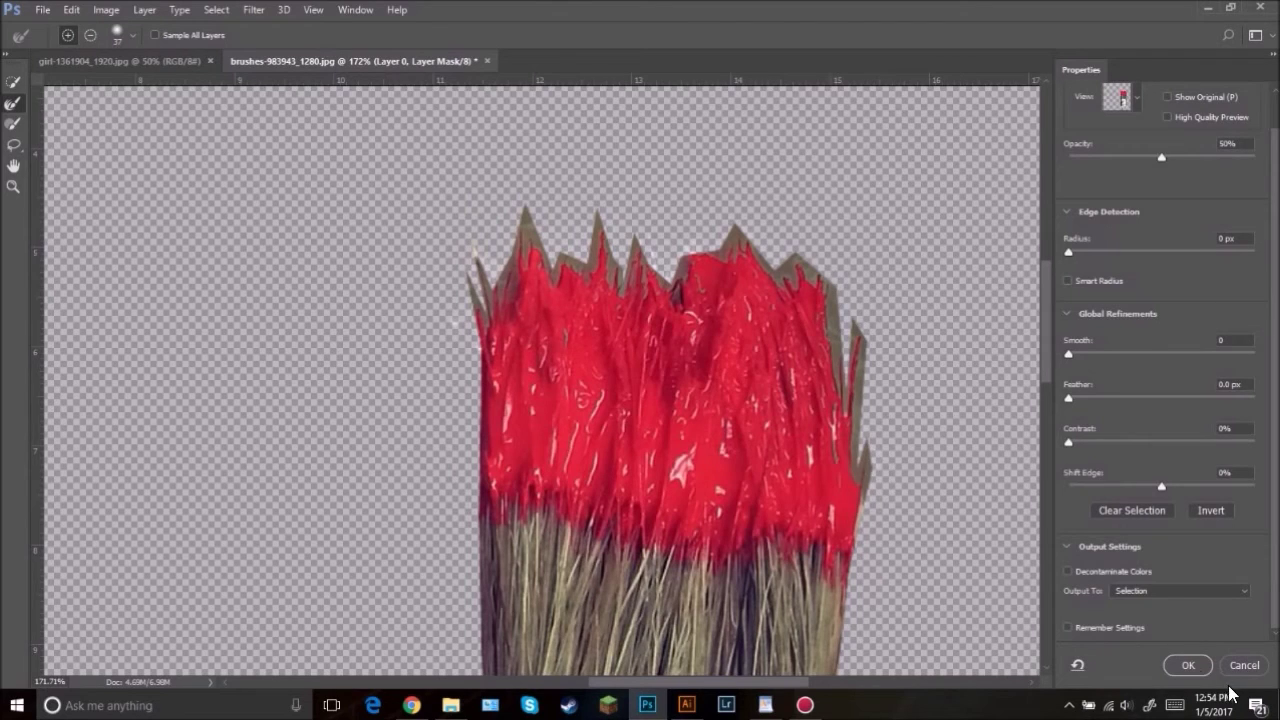
{"action": "left_click", "coordinate": [1137, 593]}
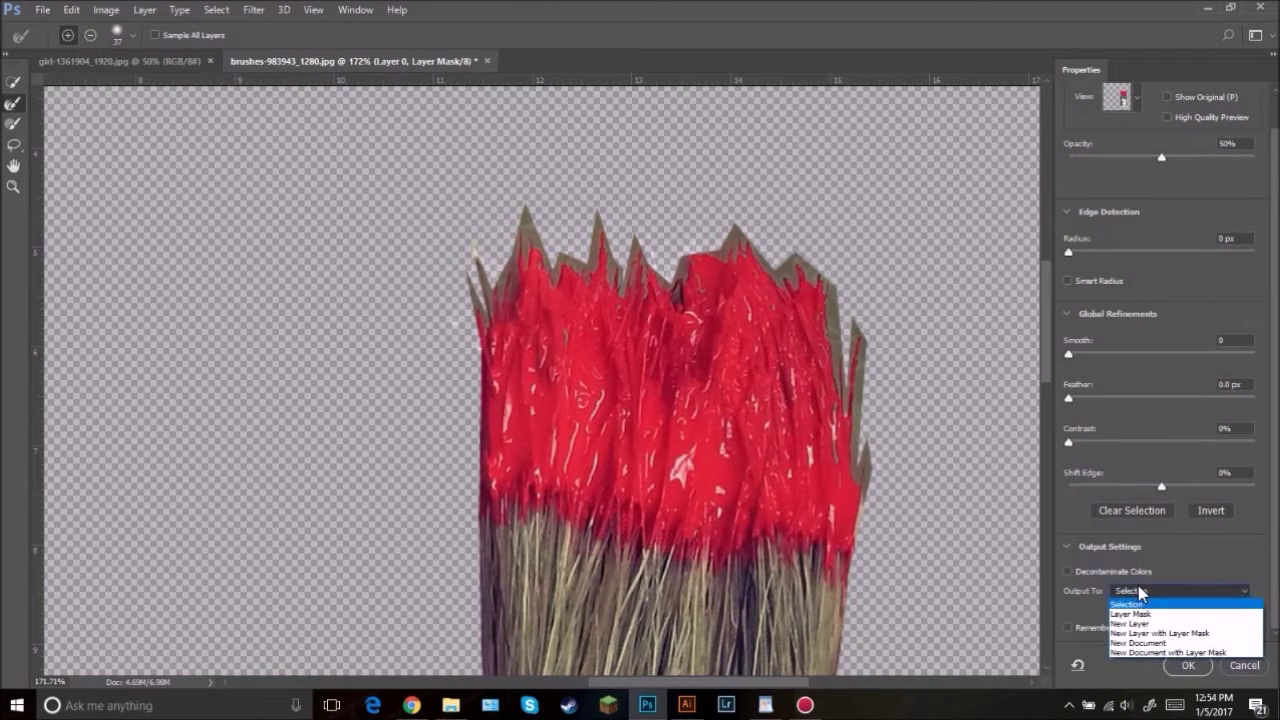
{"action": "left_click", "coordinate": [1180, 634]}
{"action": "left_click", "coordinate": [1190, 666]}
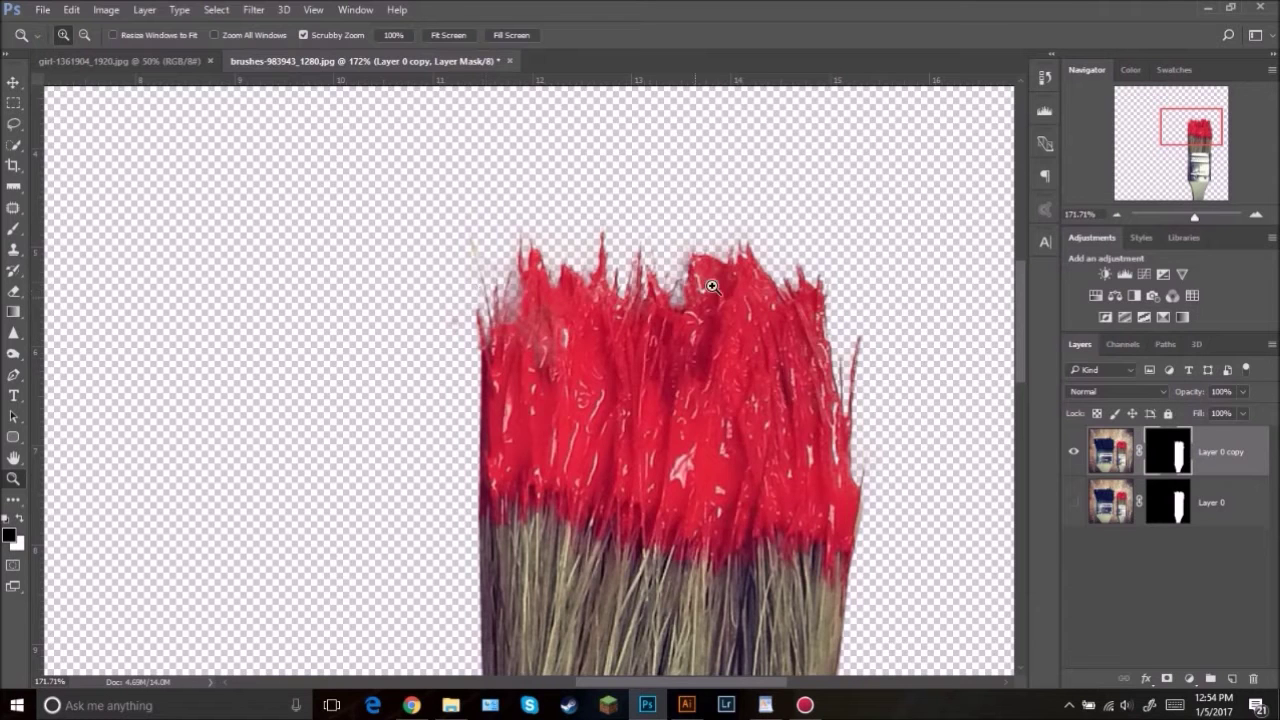
Step: Apply the layer mask on the Layer 0 copy layer
{"action": "scroll", "coordinate": [600, 356], "scroll_direction": "down", "scroll_amount": 1}
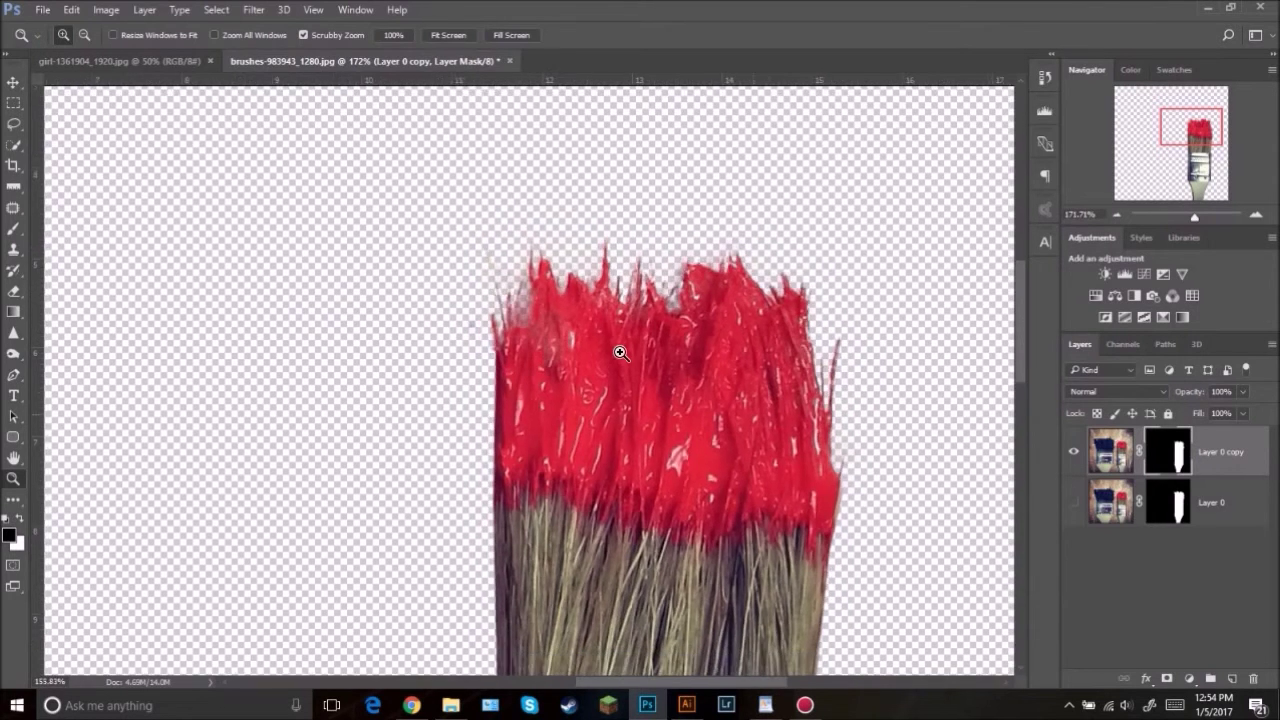
{"action": "right_click", "coordinate": [1172, 458]}
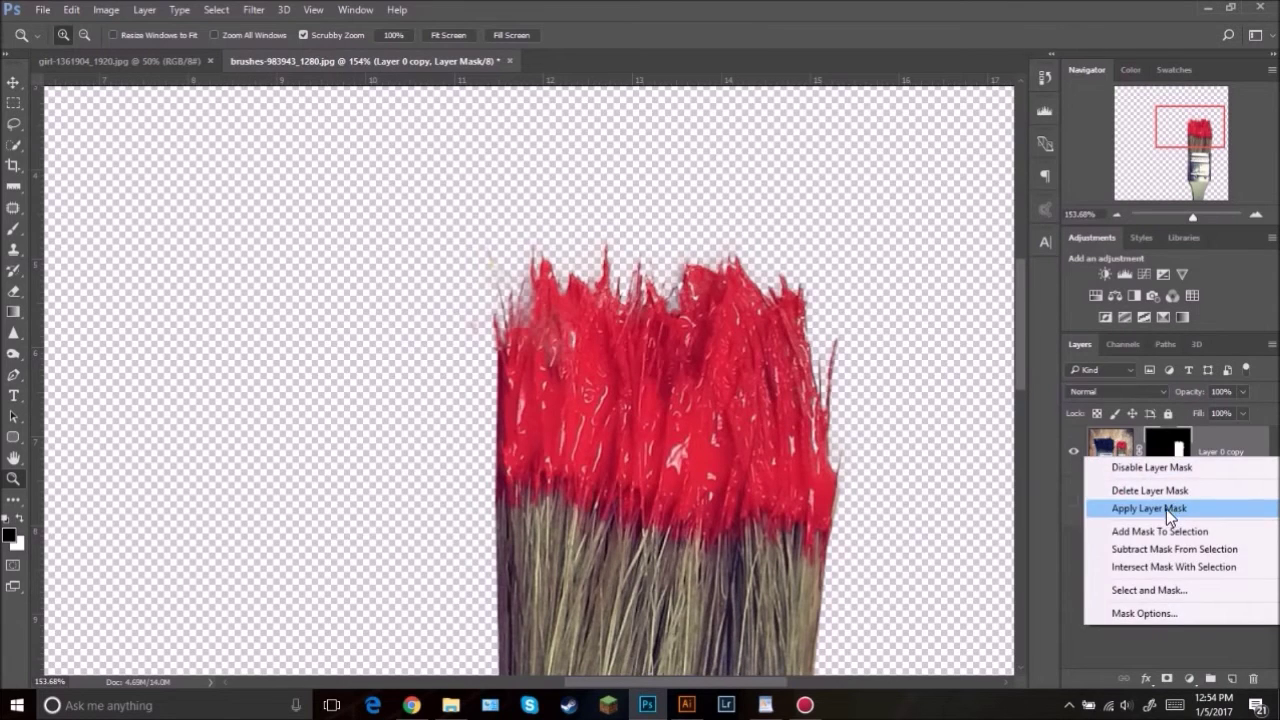
{"action": "left_click", "coordinate": [1166, 509]}
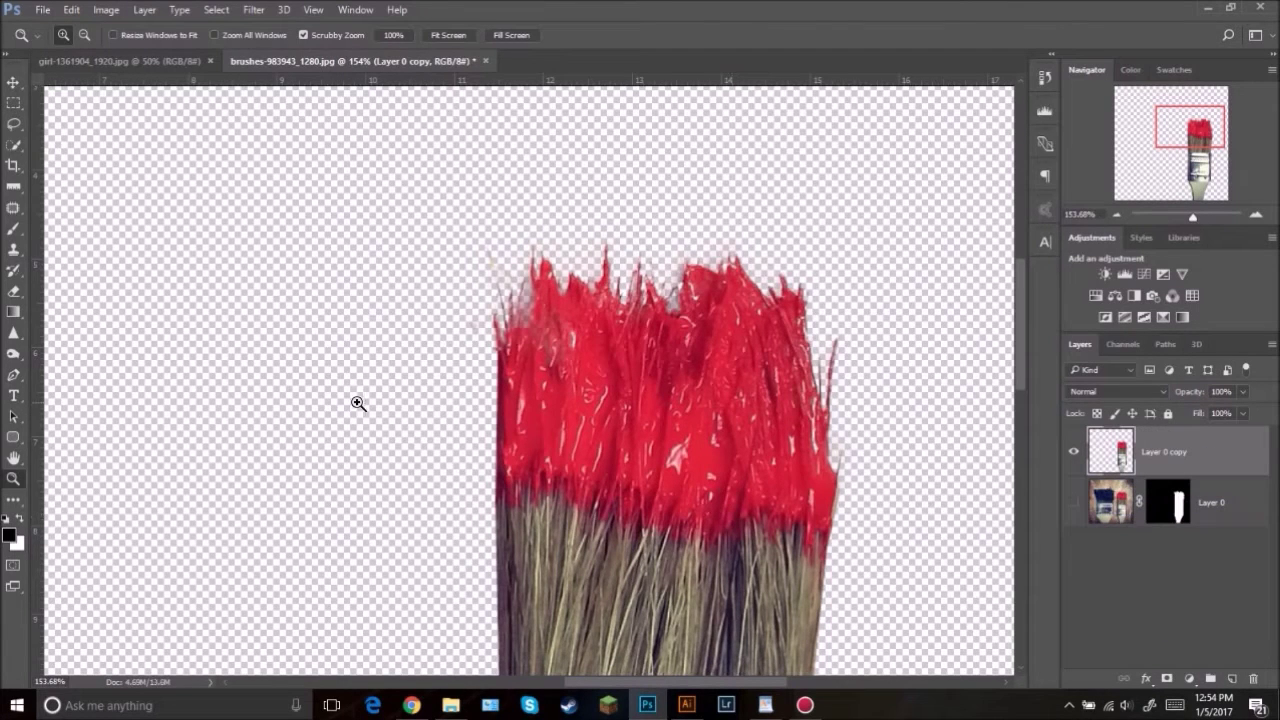
Step: Copy the cut-out paintbrush into the portrait image beside the woman's cheek and hide its layer
{"action": "key", "text": "v"}
{"action": "mouse_move", "coordinate": [639, 450]}
{"action": "left_mouse_down"}
{"action": "mouse_move", "coordinate": [241, 131]}
{"action": "mouse_move", "coordinate": [173, 54]}
{"action": "mouse_move", "coordinate": [416, 402]}
{"action": "mouse_move", "coordinate": [385, 418]}
{"action": "left_mouse_up"}
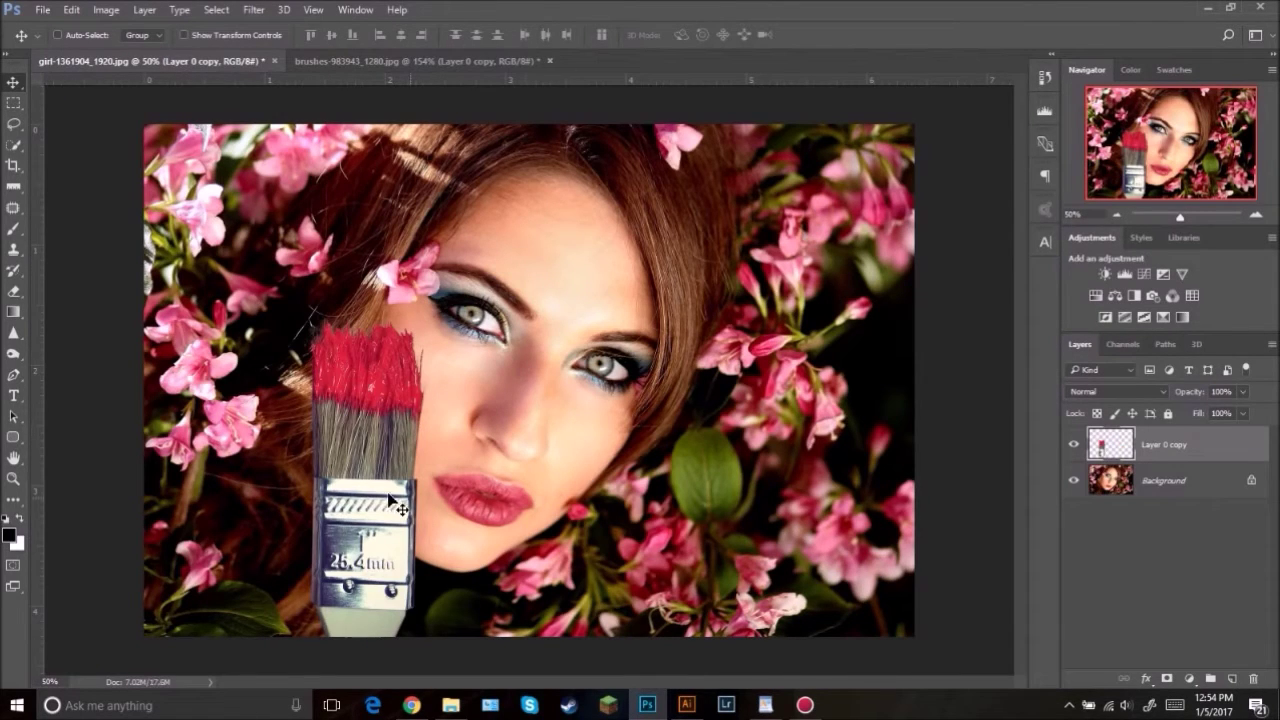
{"action": "left_click_drag", "start_coordinate": [490, 484], "coordinate": [446, 470]}
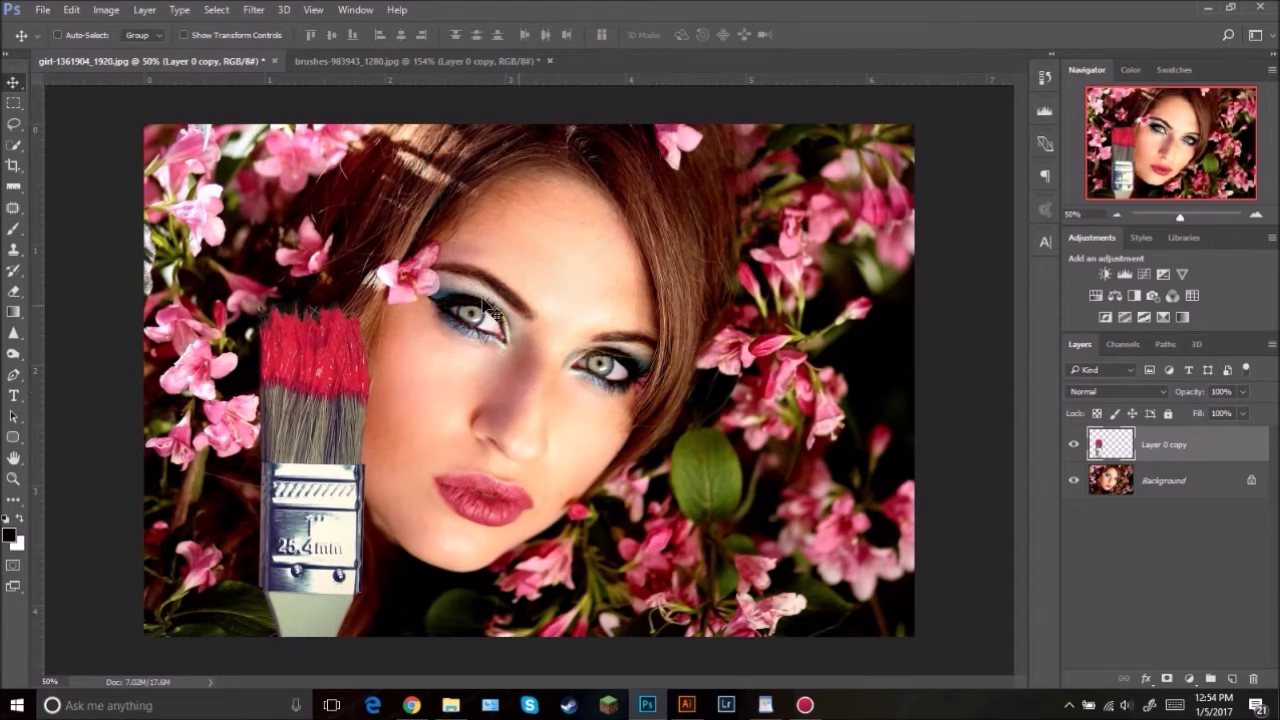
{"action": "left_click", "coordinate": [1073, 447]}
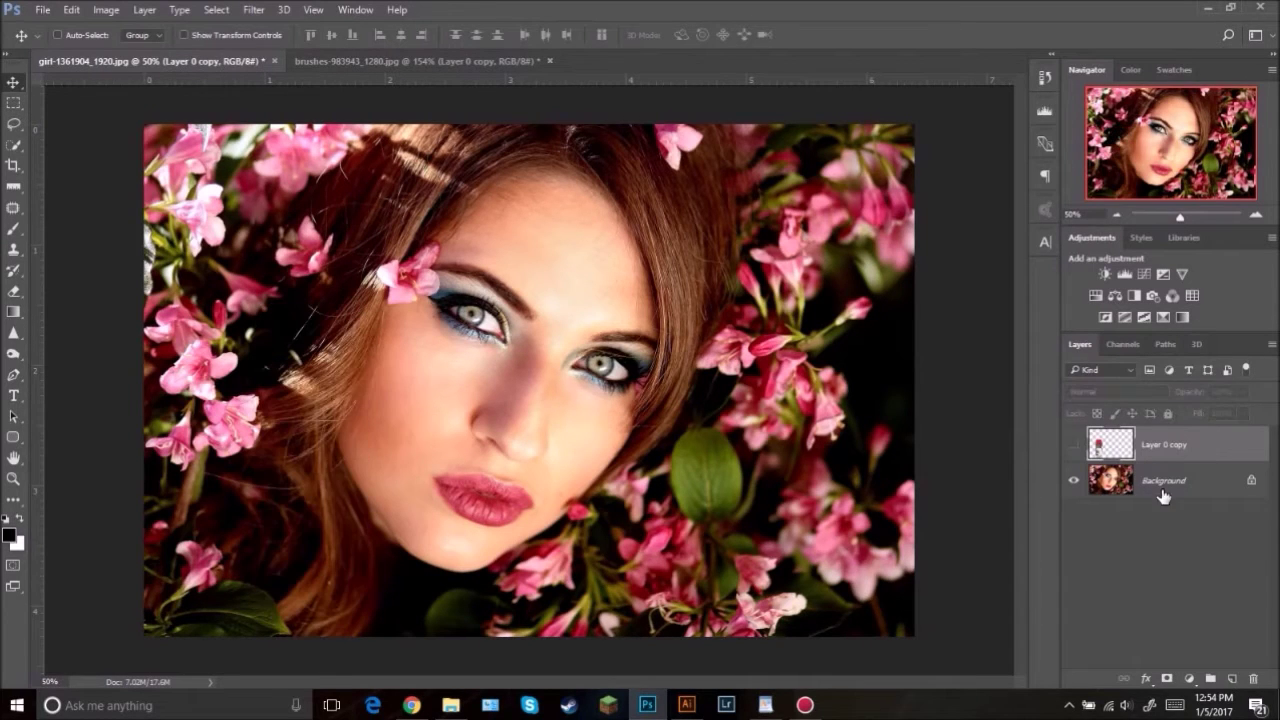
Step: Add a Brightness/Contrast adjustment layer above the Background with brightness -49 and contrast 48
{"action": "left_click", "coordinate": [1188, 490]}
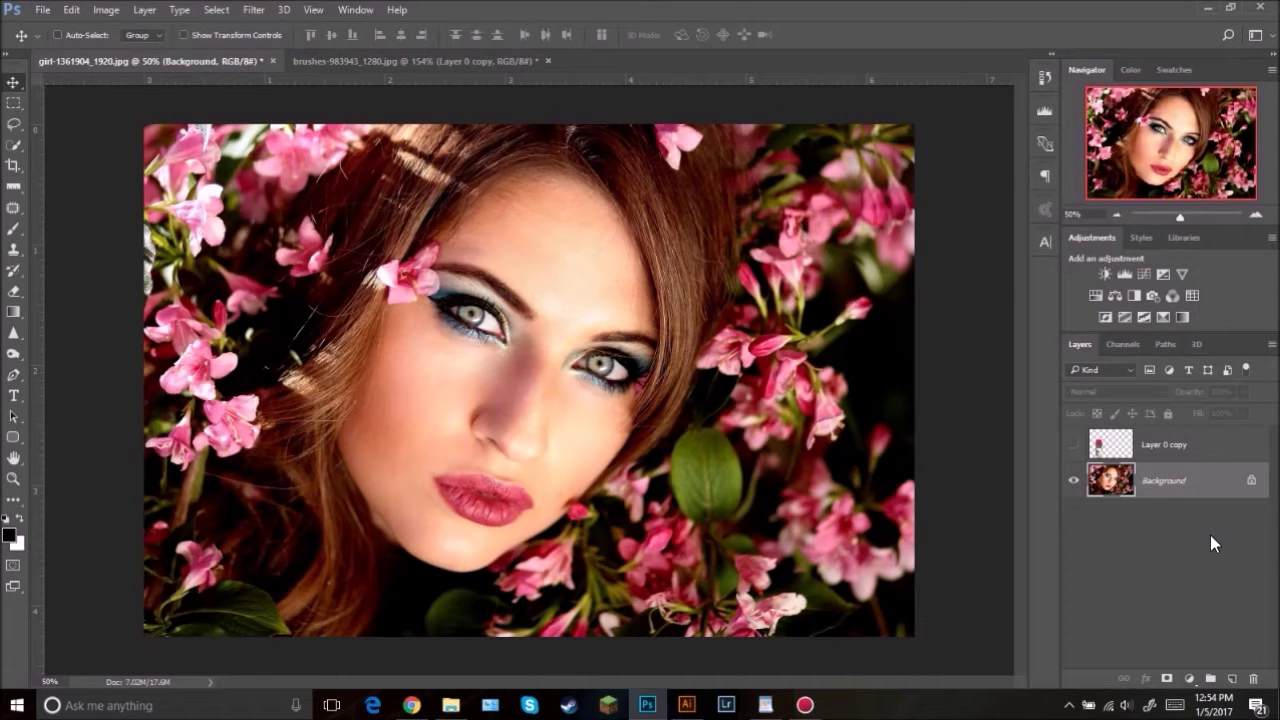
{"action": "left_click", "coordinate": [1189, 679]}
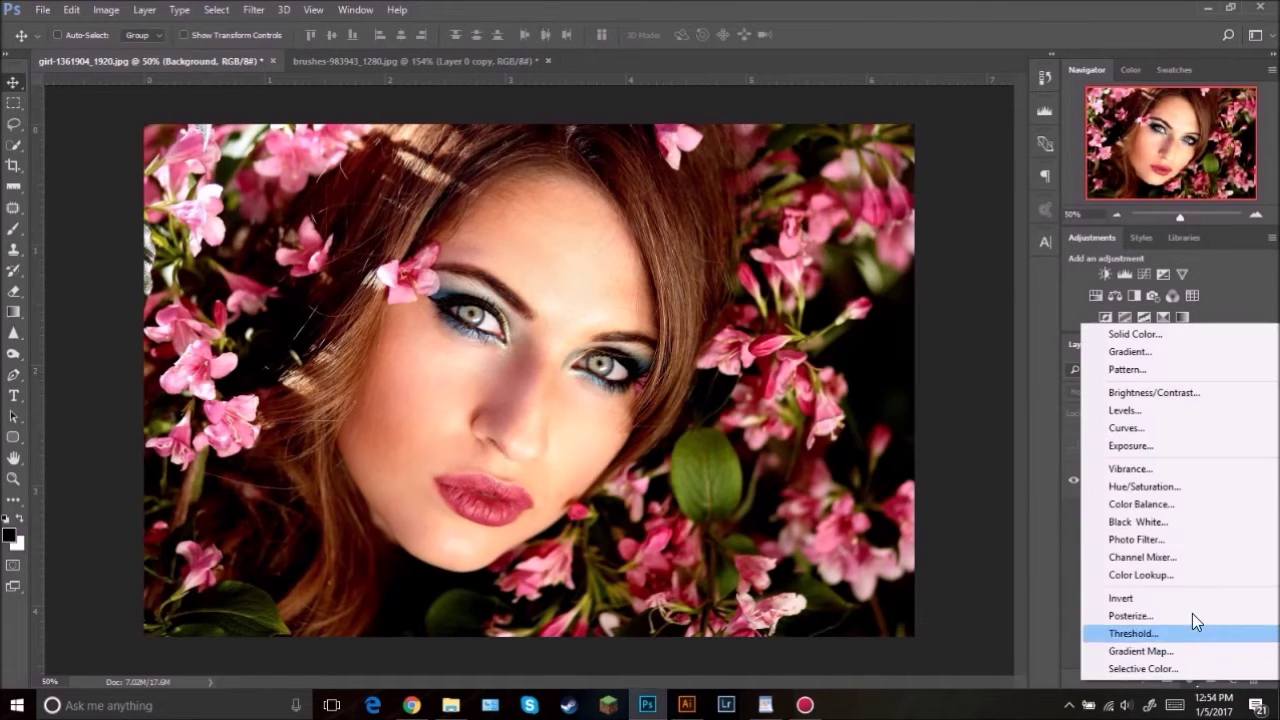
{"action": "left_click", "coordinate": [1184, 394]}
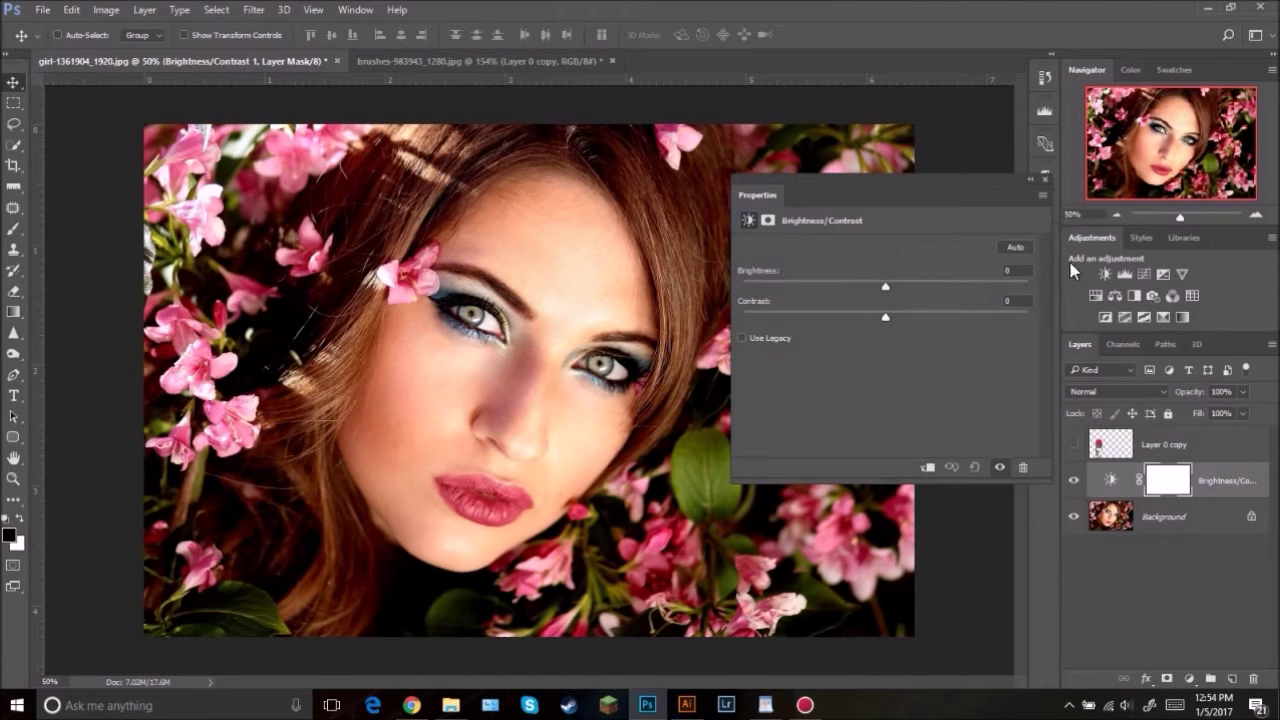
{"action": "type", "text": "49"}
{"action": "key", "text": "Tab"}
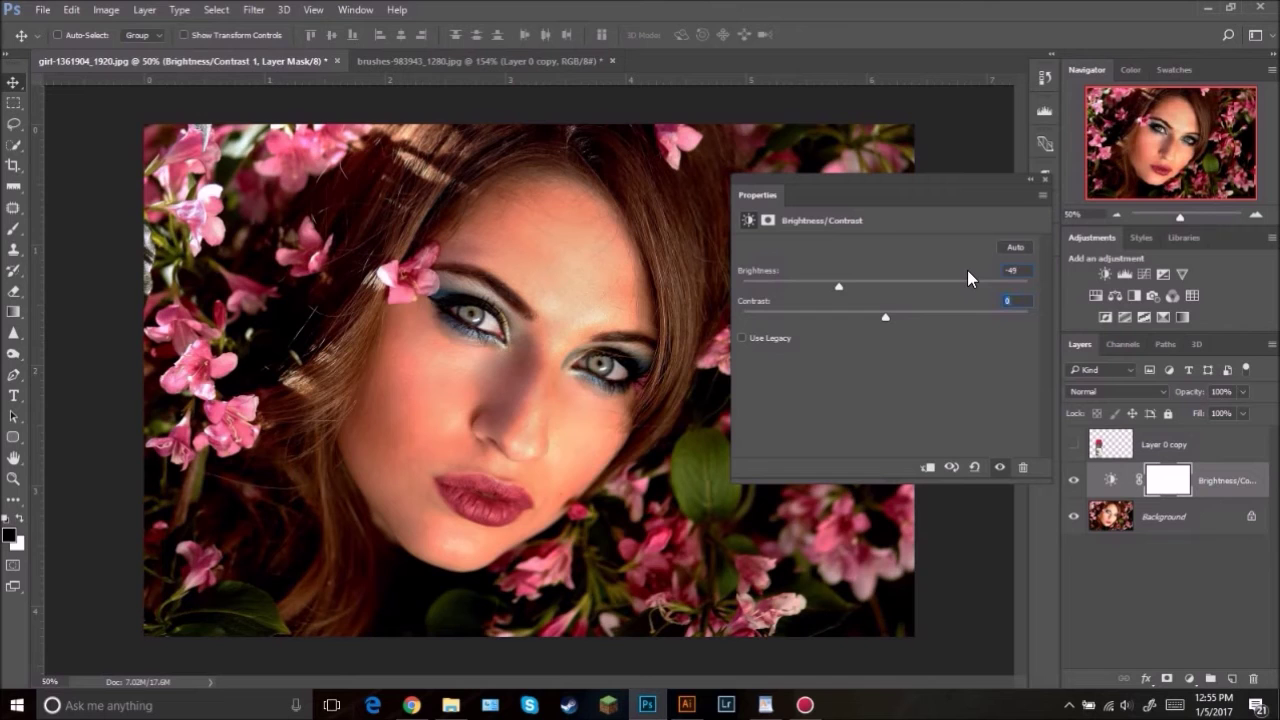
{"action": "type", "text": "5"}
{"action": "type", "text": "48"}
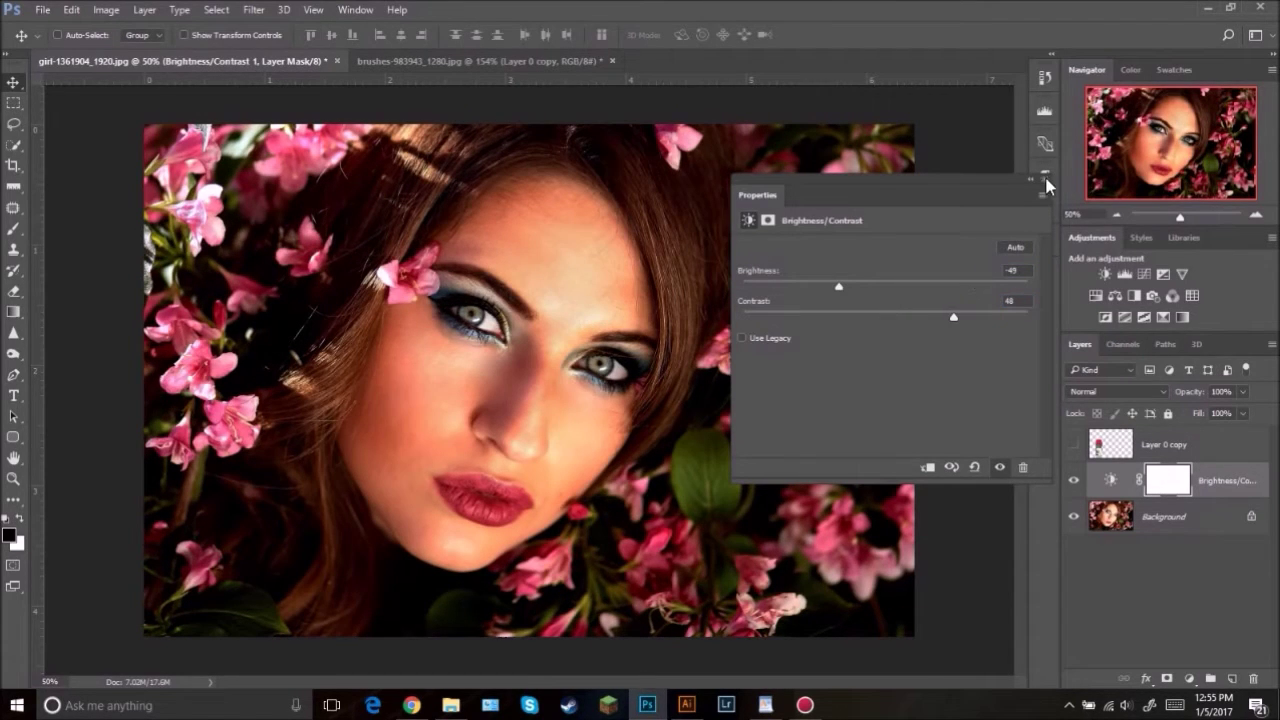
{"action": "left_click", "coordinate": [1046, 182]}
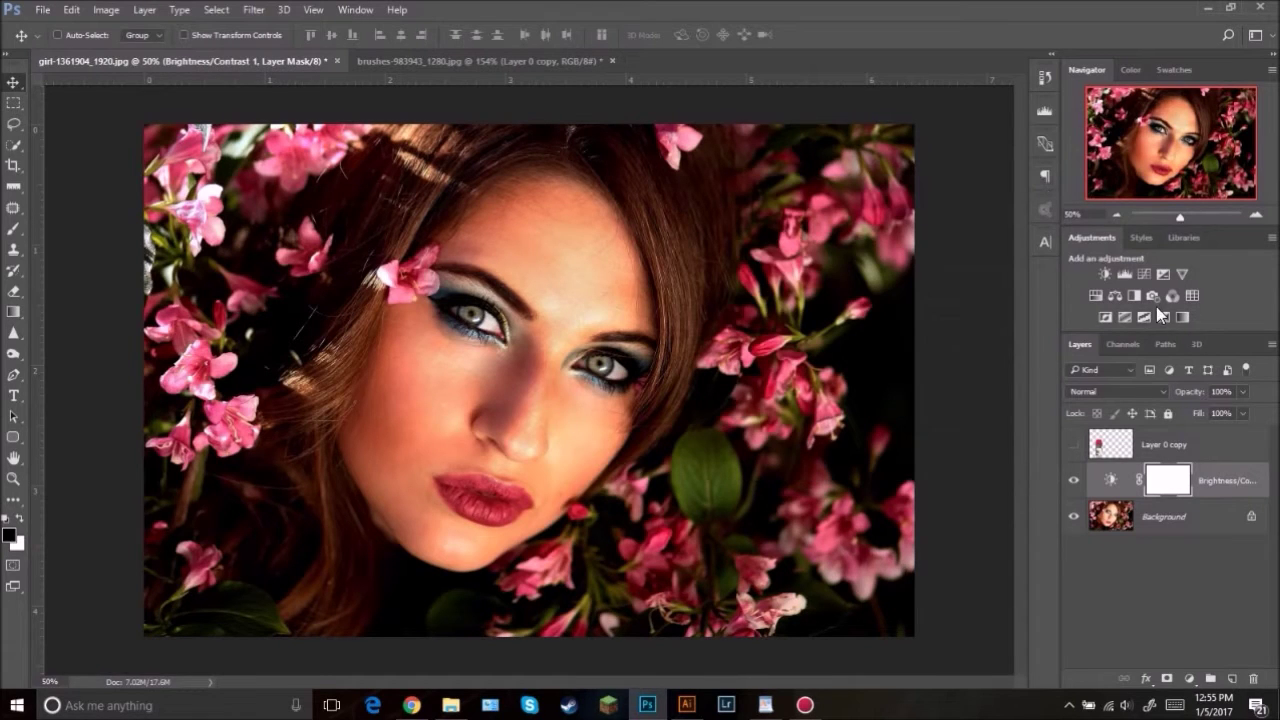
Step: Add a Hue/Saturation adjustment layer above Brightness/Contrast with hue -5, saturation -49 and lightness -9
{"action": "left_click", "coordinate": [1187, 682]}
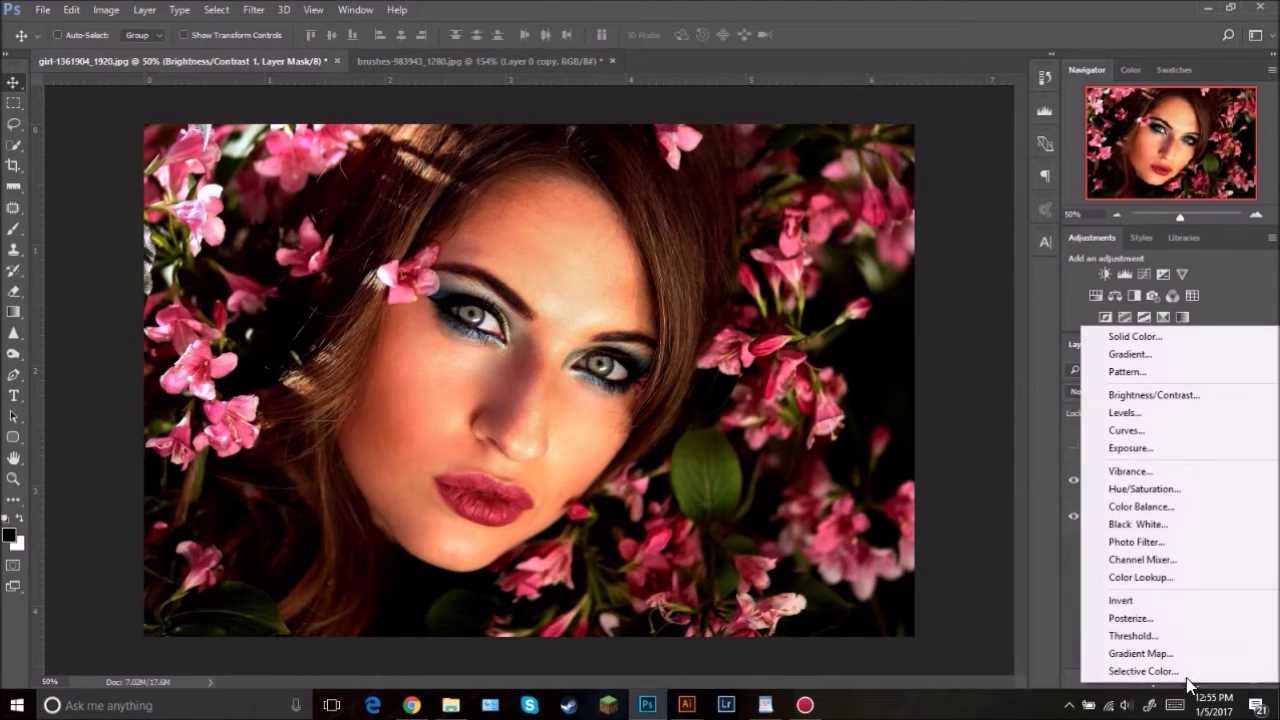
{"action": "left_click", "coordinate": [1176, 490]}
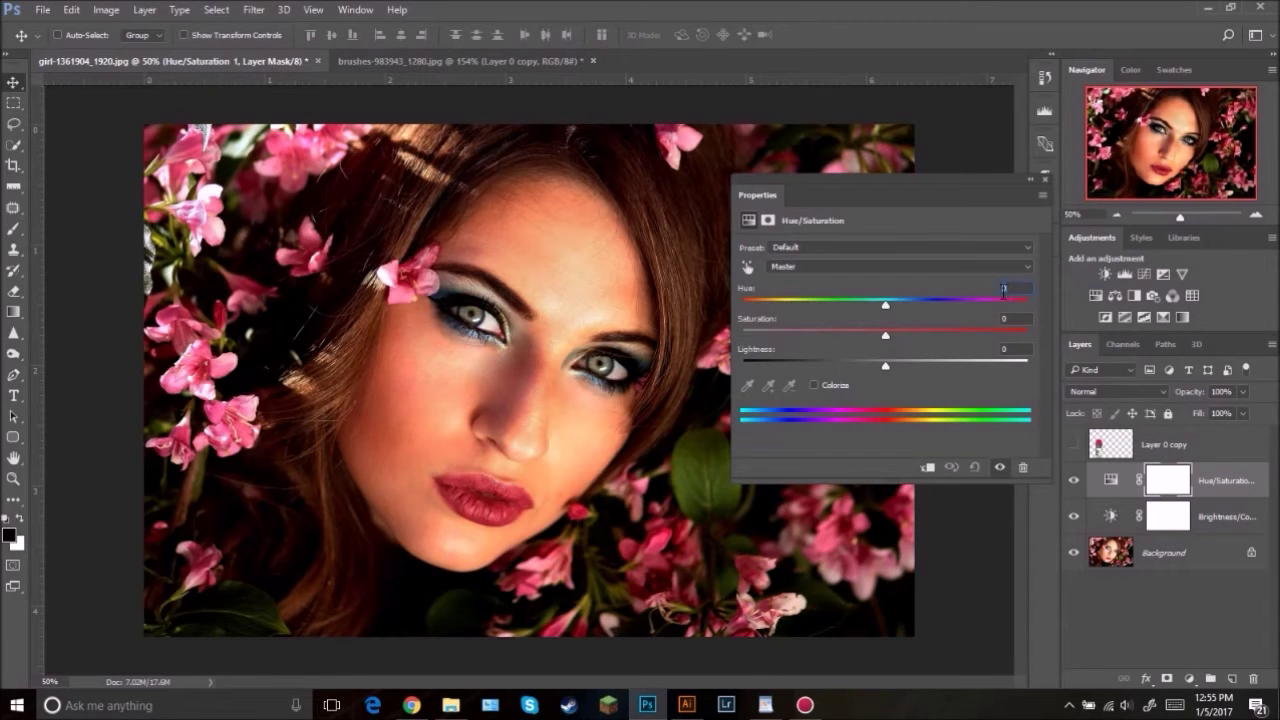
{"action": "type", "text": "-5"}
{"action": "key", "text": "Tab"}
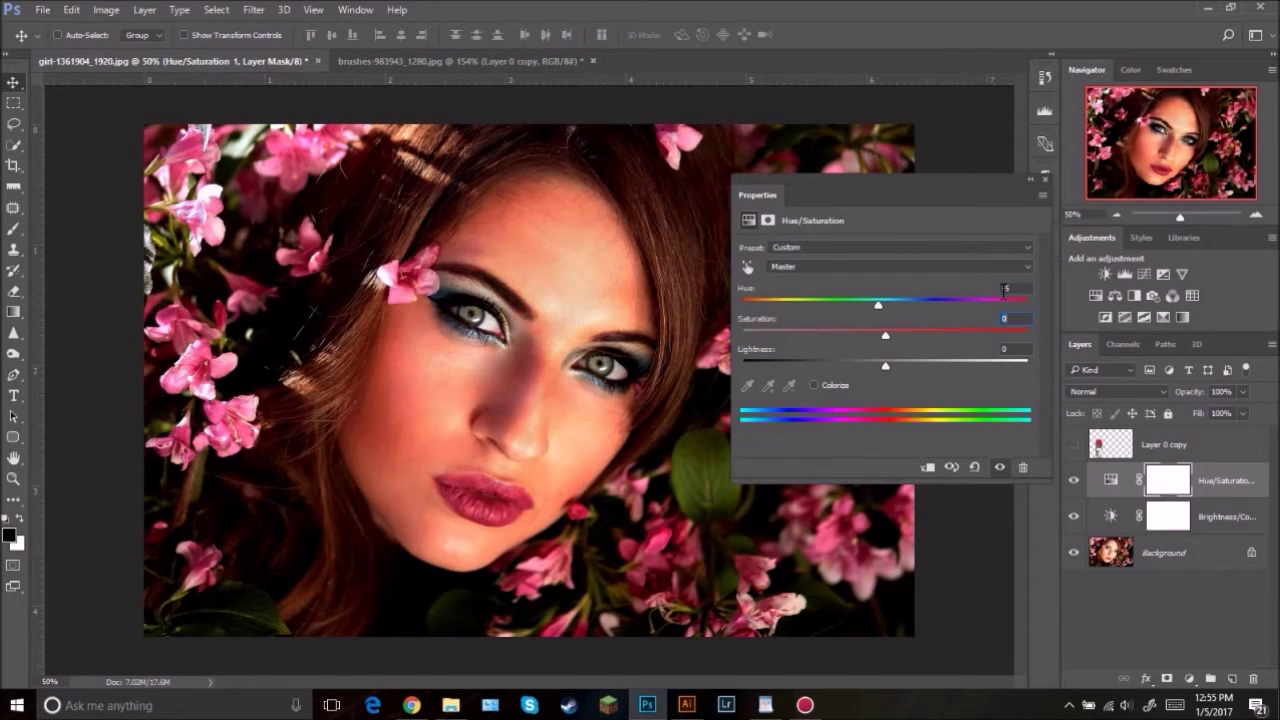
{"action": "type", "text": "-49"}
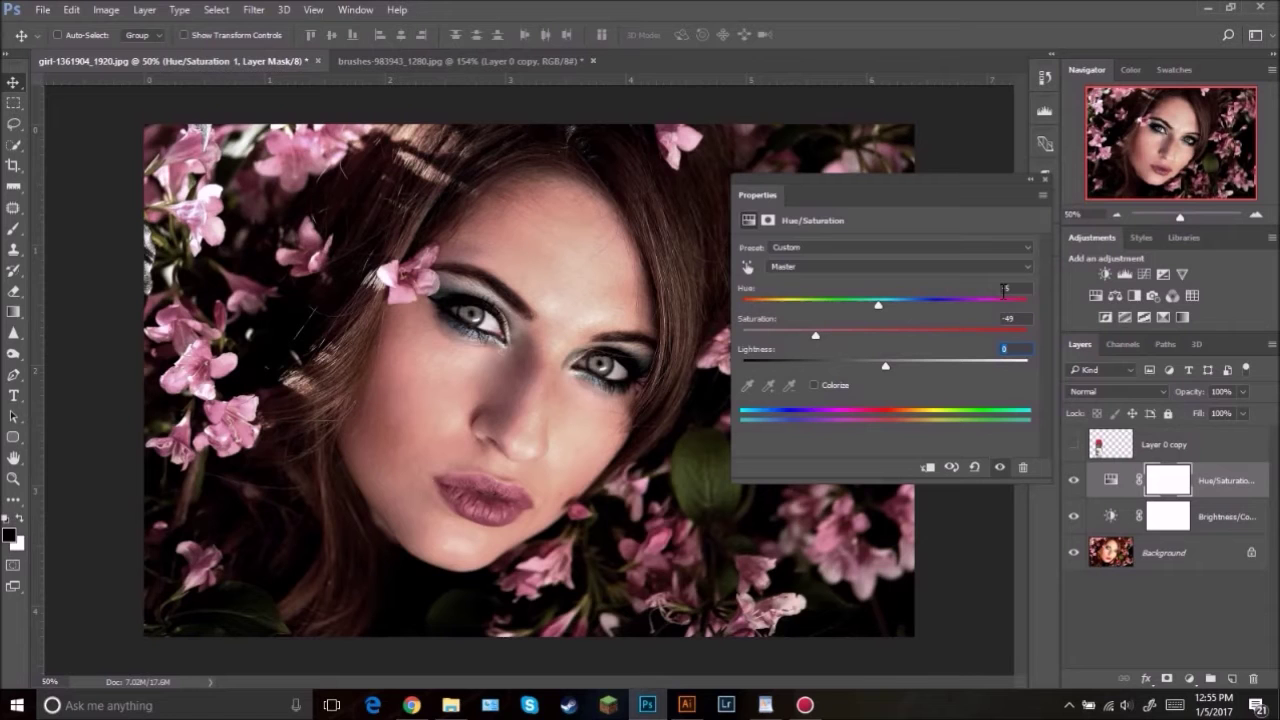
{"action": "type", "text": "-5"}
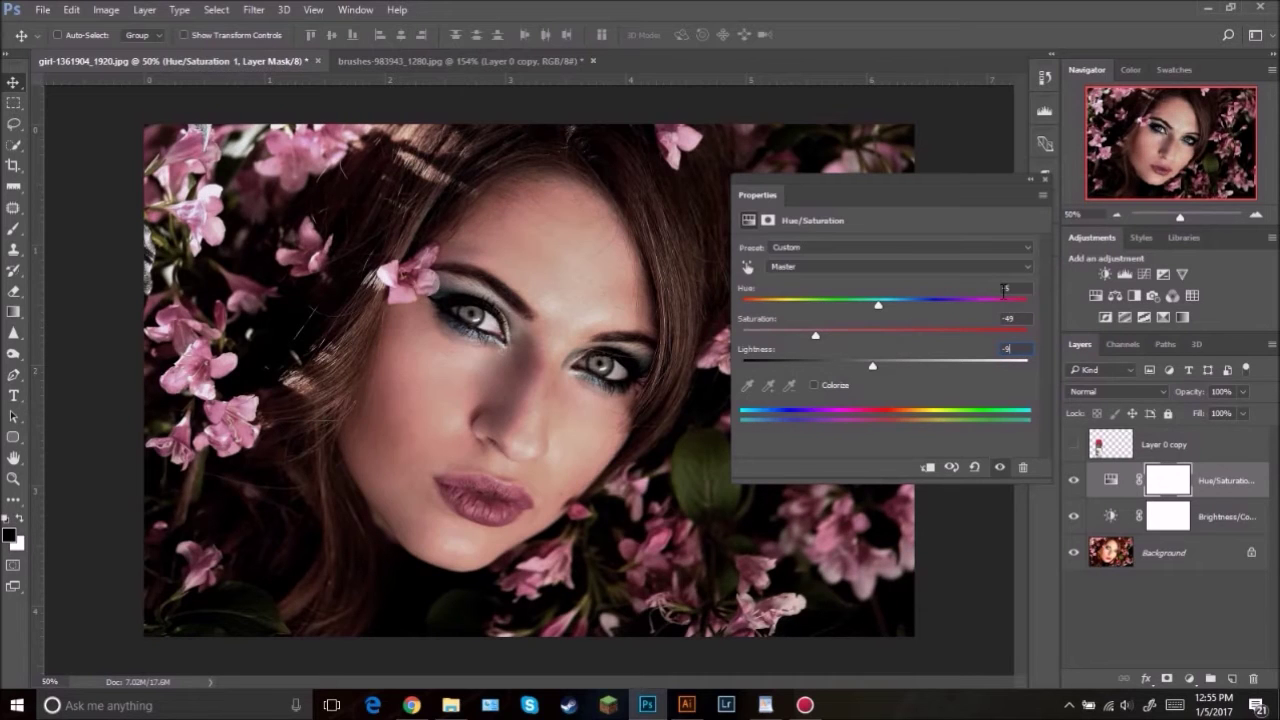
{"action": "left_click", "coordinate": [1045, 184]}
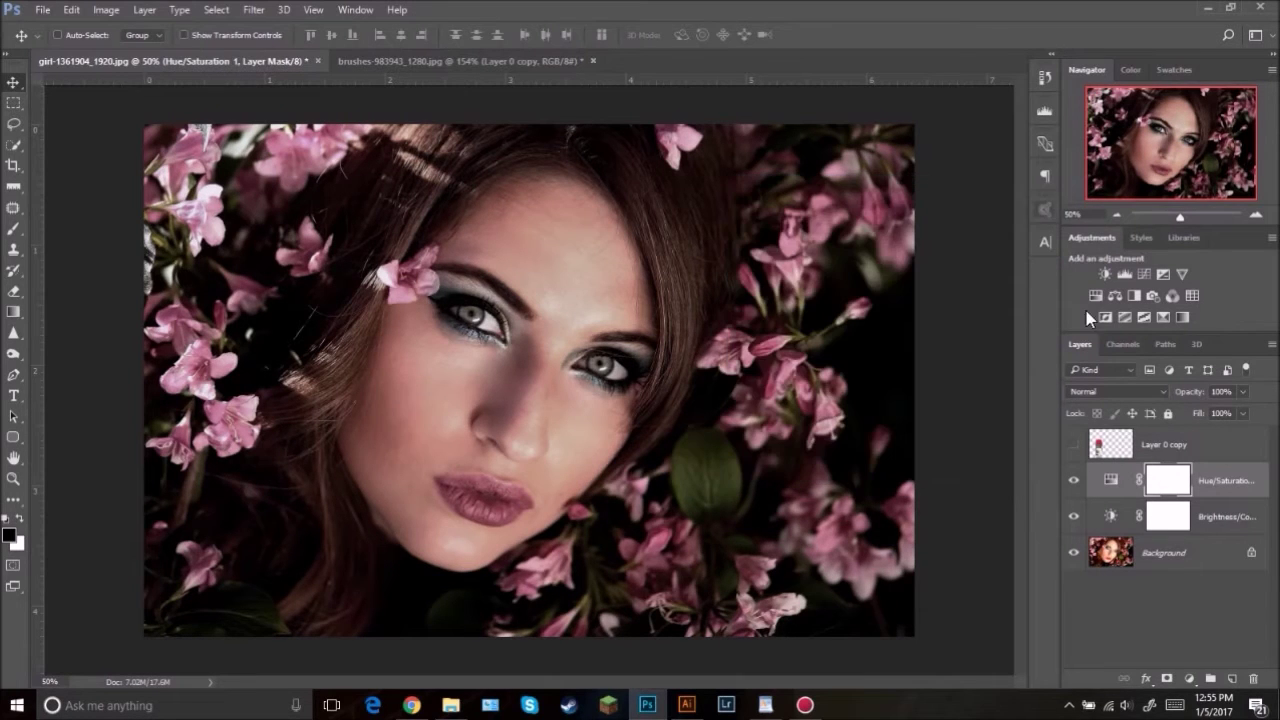
Step: Add a Black & White adjustment layer with reds 65, yellows 117, greens 62 and magentas -200
{"action": "left_click", "coordinate": [1189, 680]}
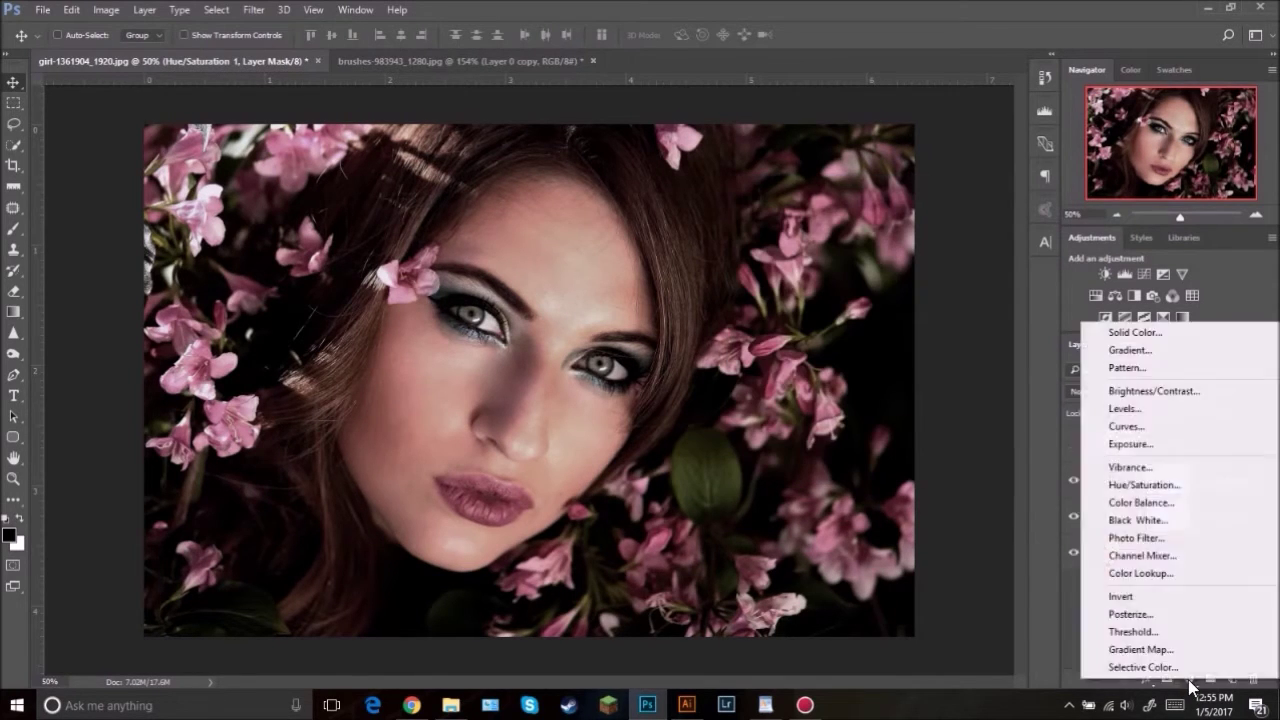
{"action": "left_click", "coordinate": [1150, 520]}
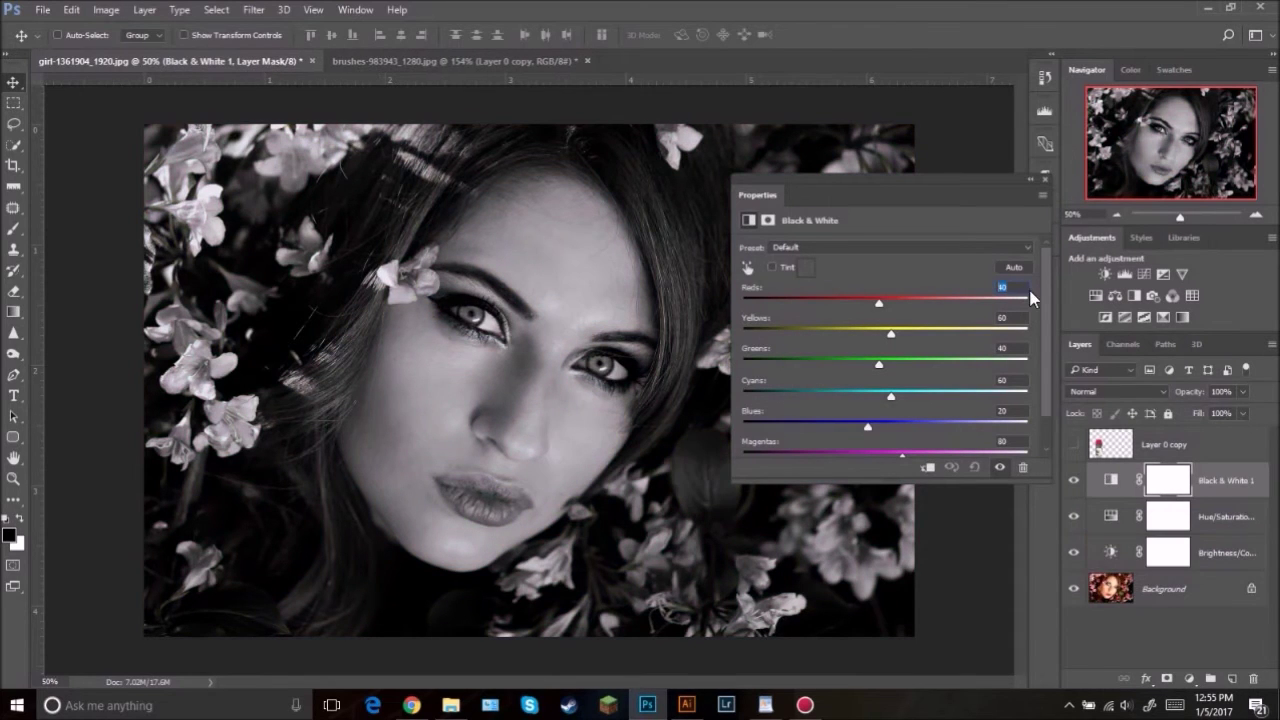
{"action": "type", "text": "65"}
{"action": "key", "text": "Tab"}
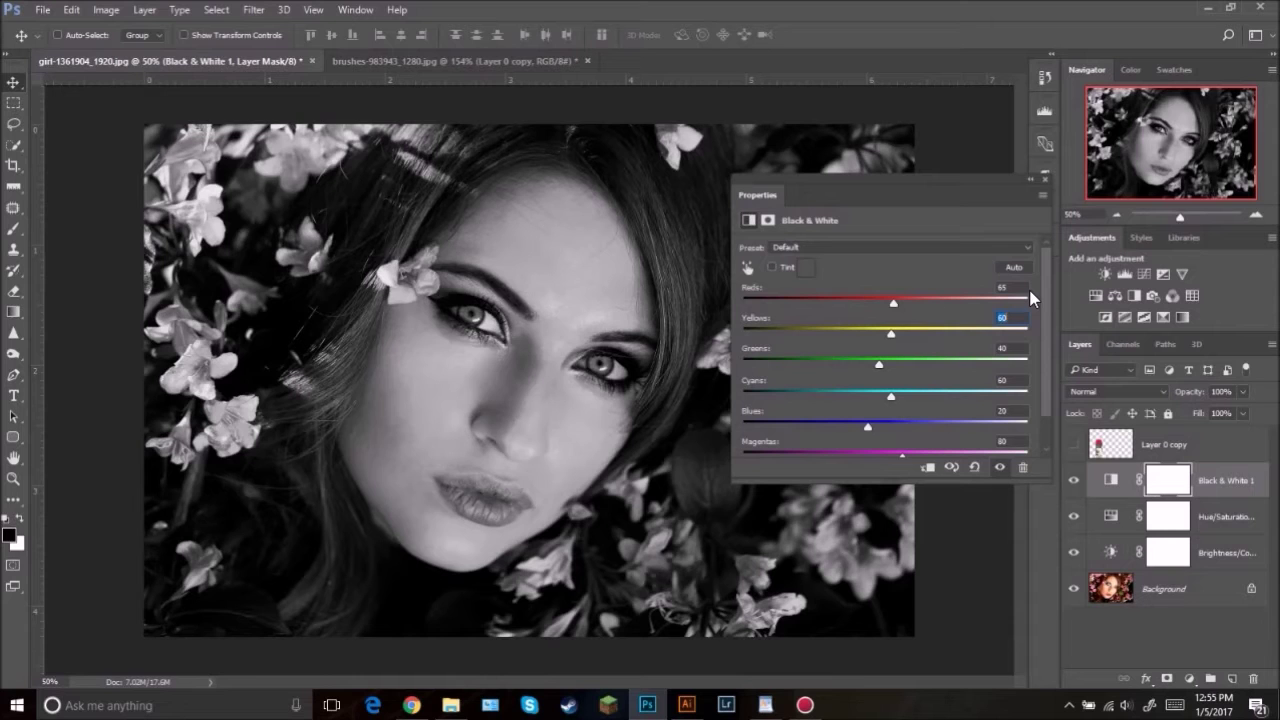
{"action": "type", "text": "17"}
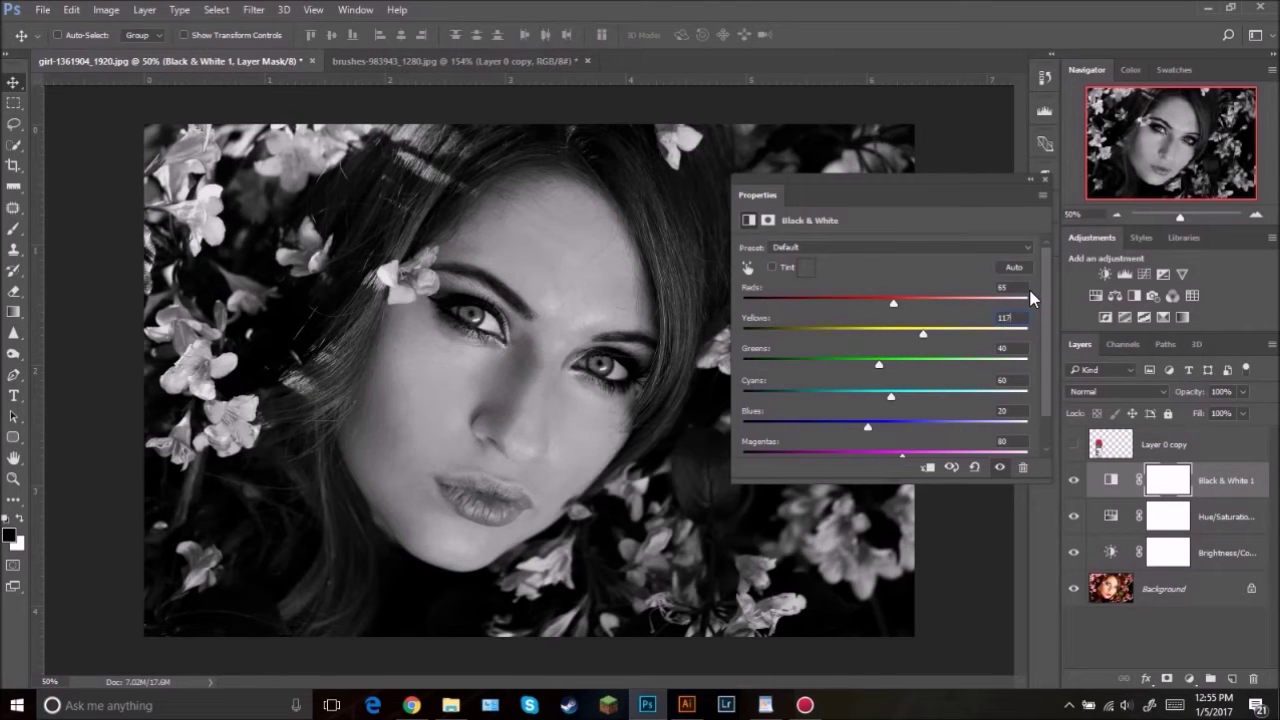
{"action": "key", "text": "Tab"}
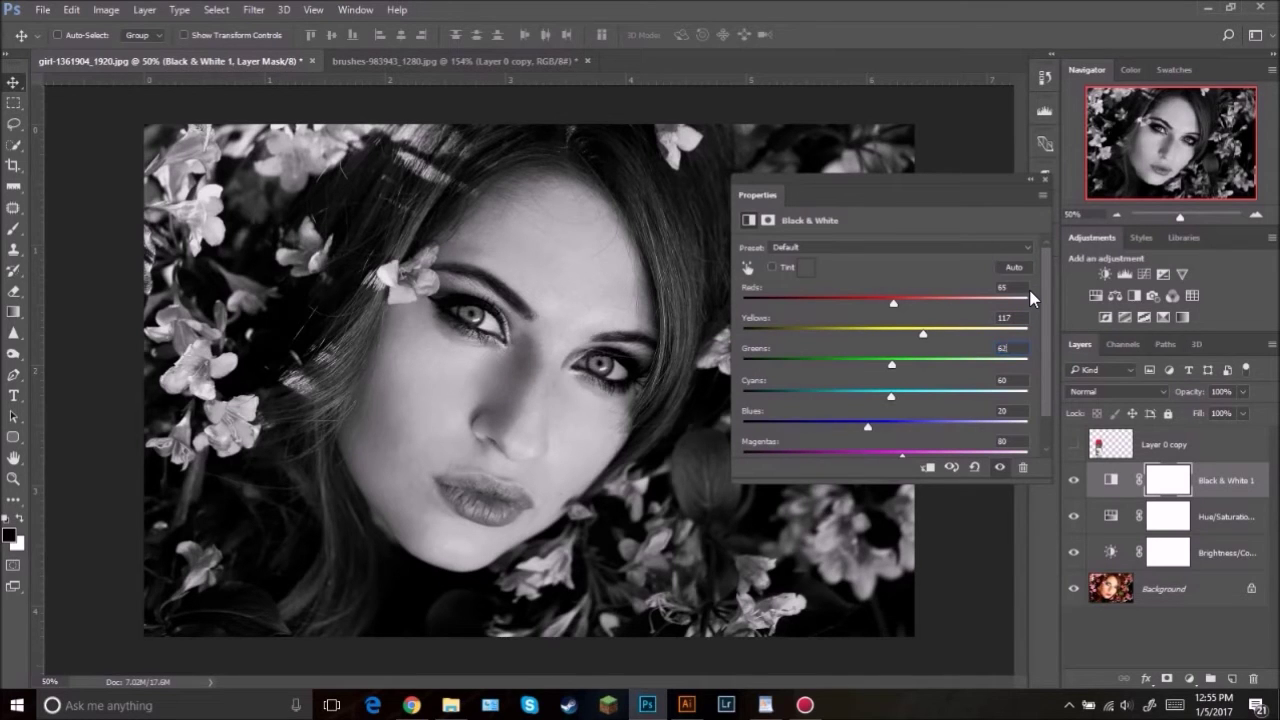
{"action": "left_click_drag", "start_coordinate": [1045, 302], "coordinate": [1051, 350]}
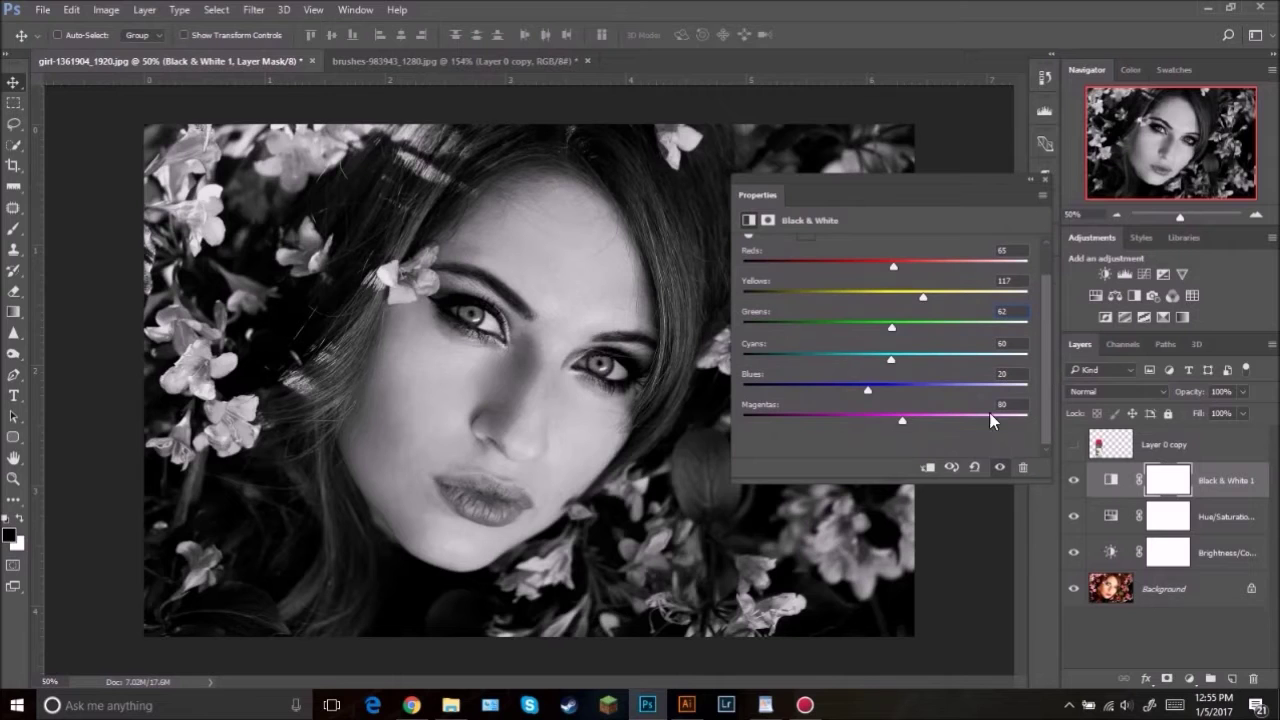
{"action": "left_click_drag", "start_coordinate": [903, 421], "coordinate": [629, 425]}
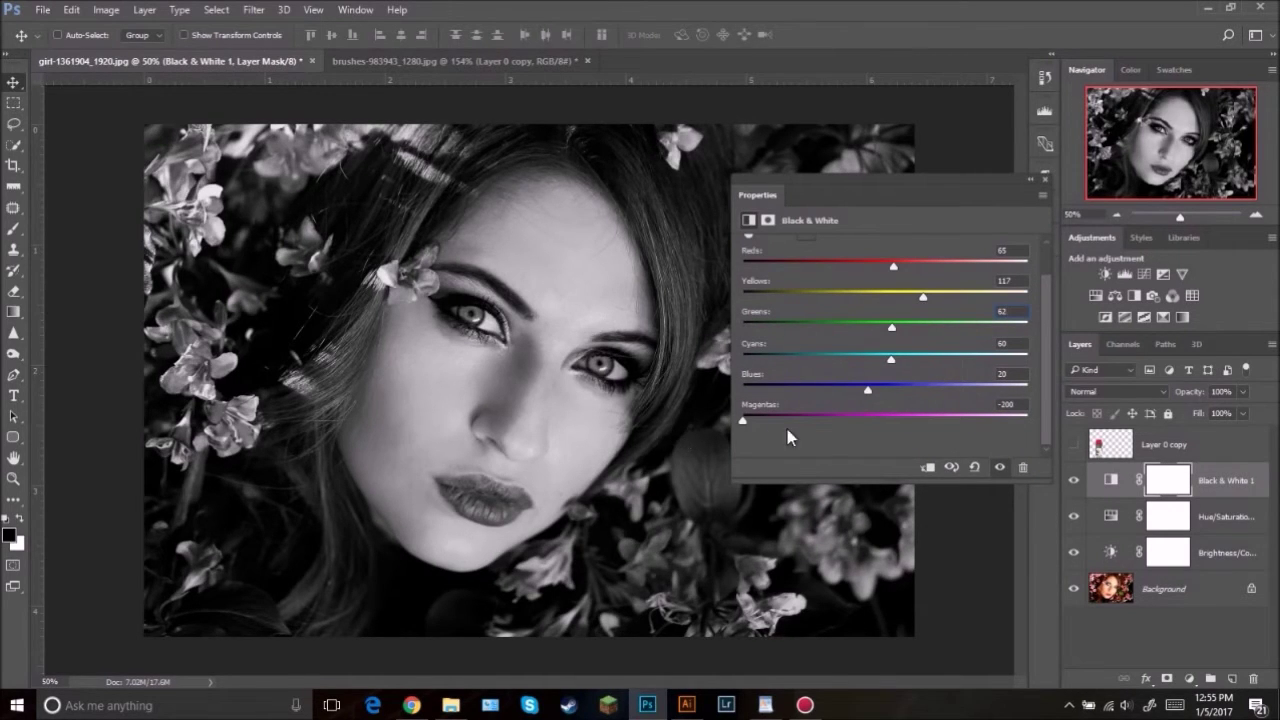
{"action": "left_click", "coordinate": [1045, 182]}
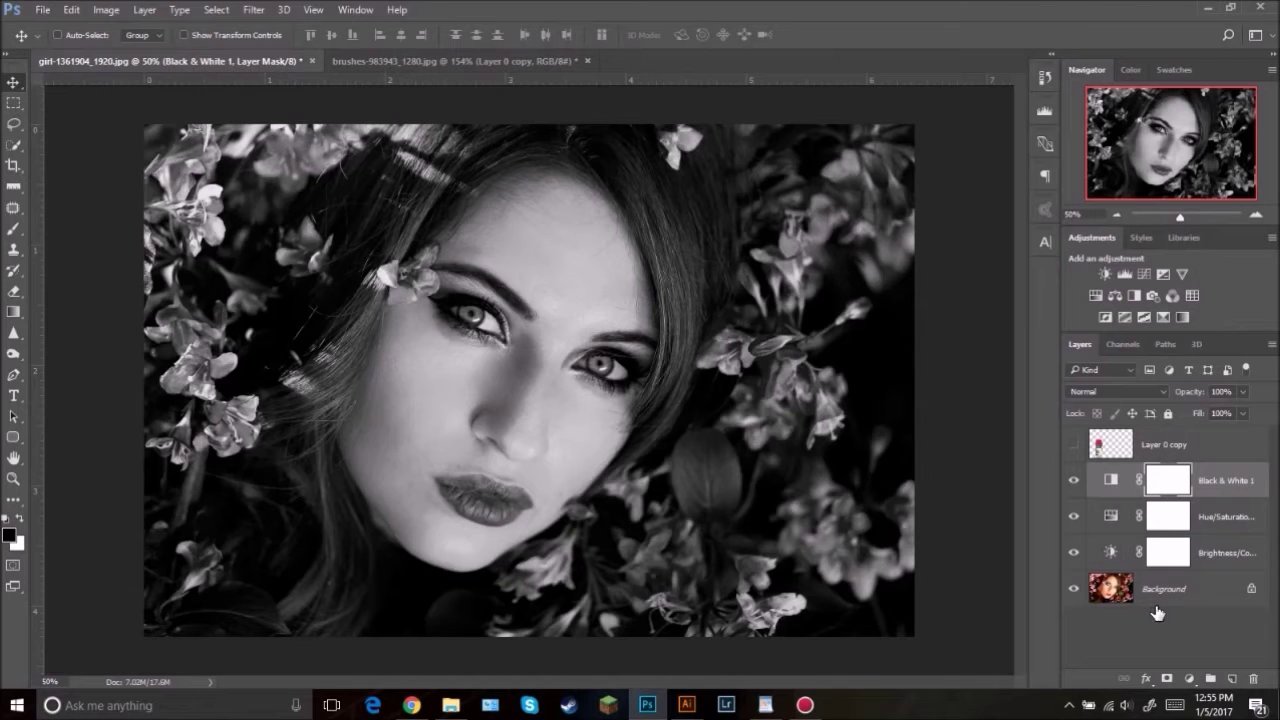
Step: Add a second Hue/Saturation adjustment layer above Black & White with hue 8 and saturation -33
{"action": "left_click", "coordinate": [1189, 679]}
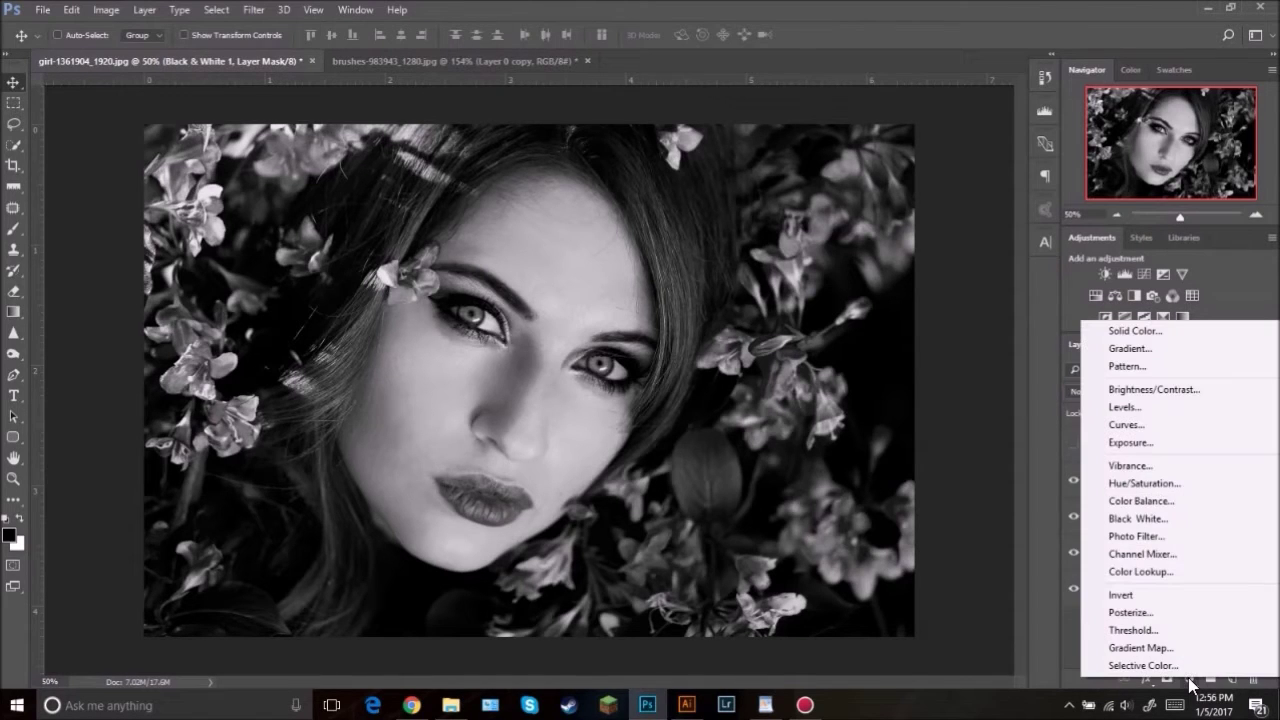
{"action": "left_click", "coordinate": [1166, 484]}
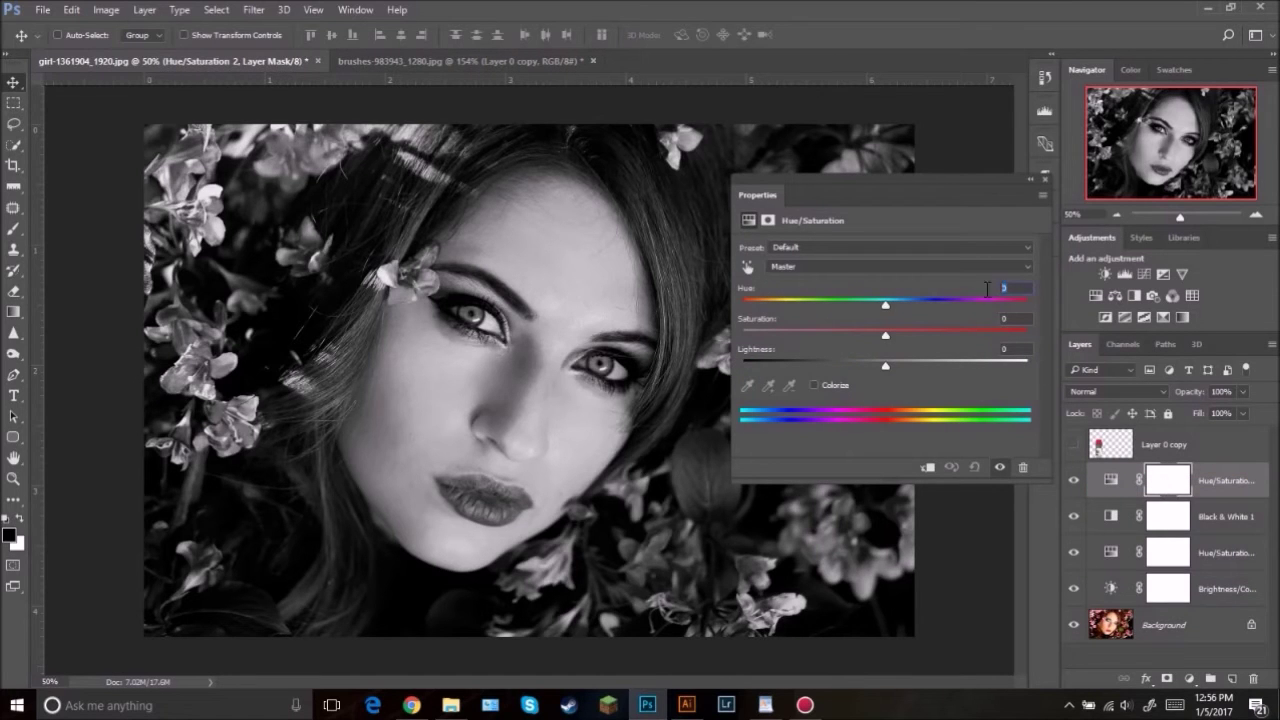
{"action": "type", "text": "8"}
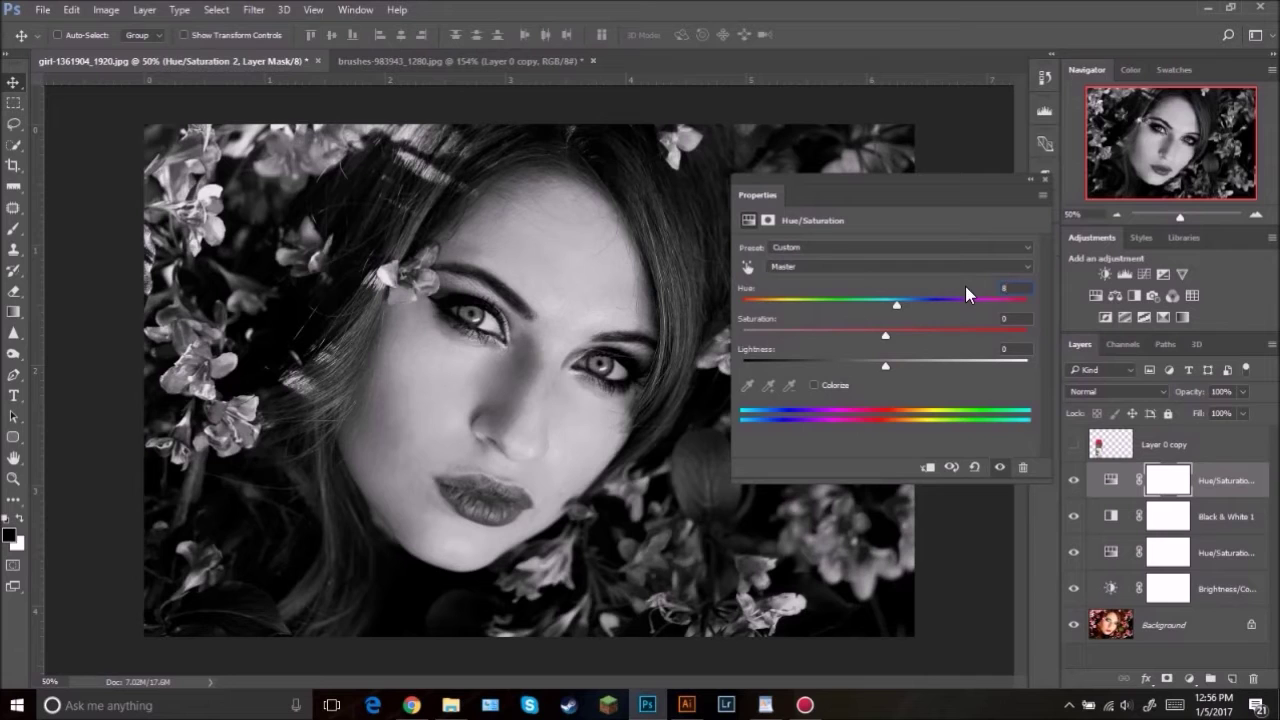
{"action": "type", "text": "-33"}
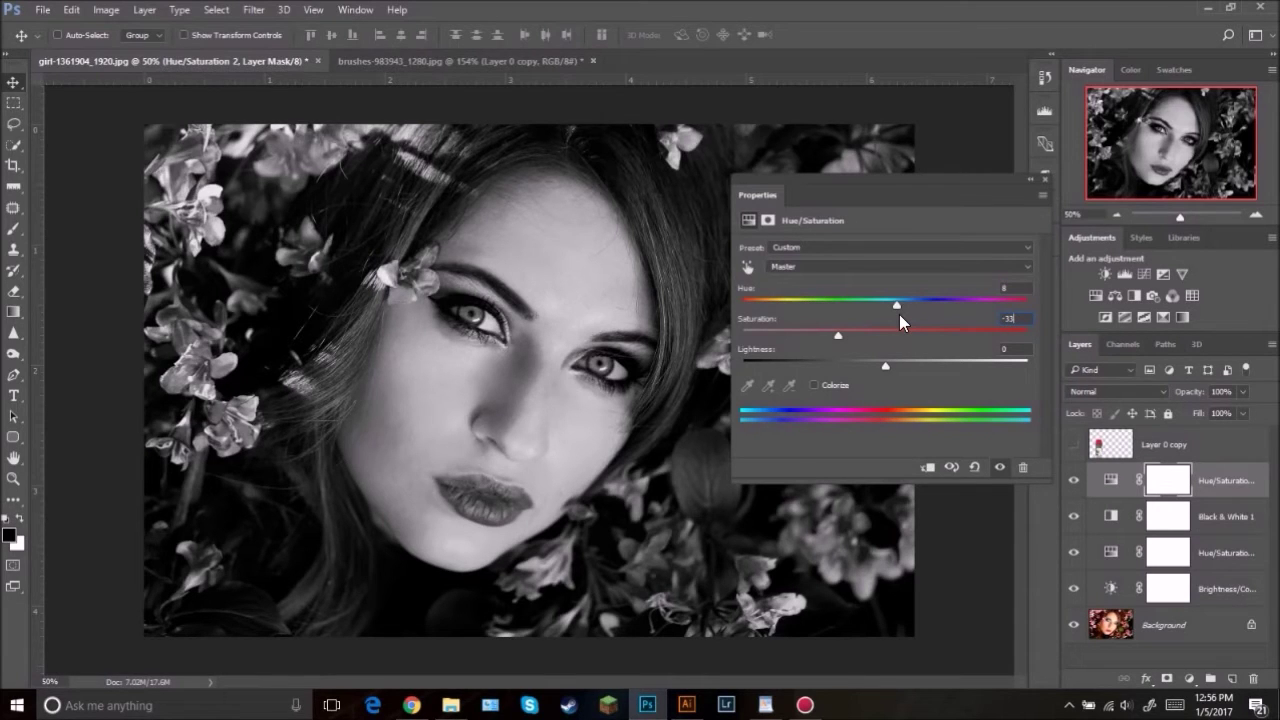
{"action": "left_click", "coordinate": [1046, 183]}
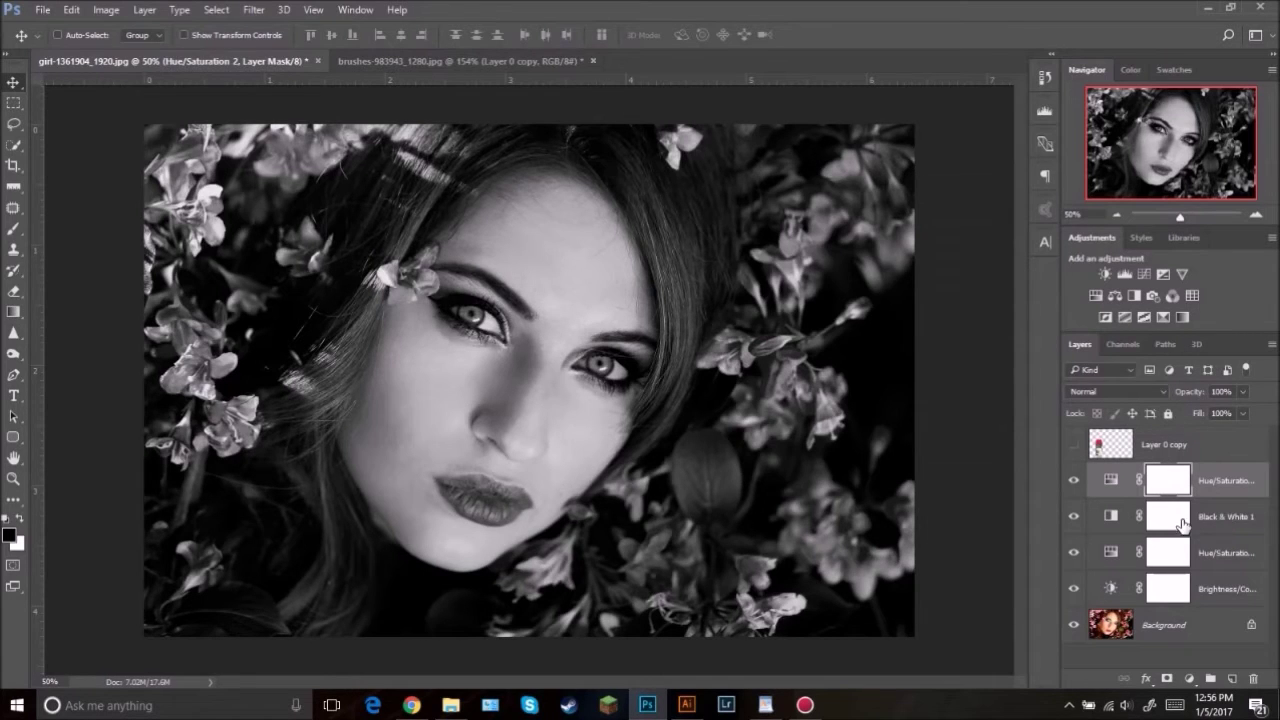
Step: Paint black on the Black & White layer's mask over the iris and white of the eye nearest the hair flower
{"action": "left_click", "coordinate": [1170, 520]}
{"action": "key", "text": "z"}
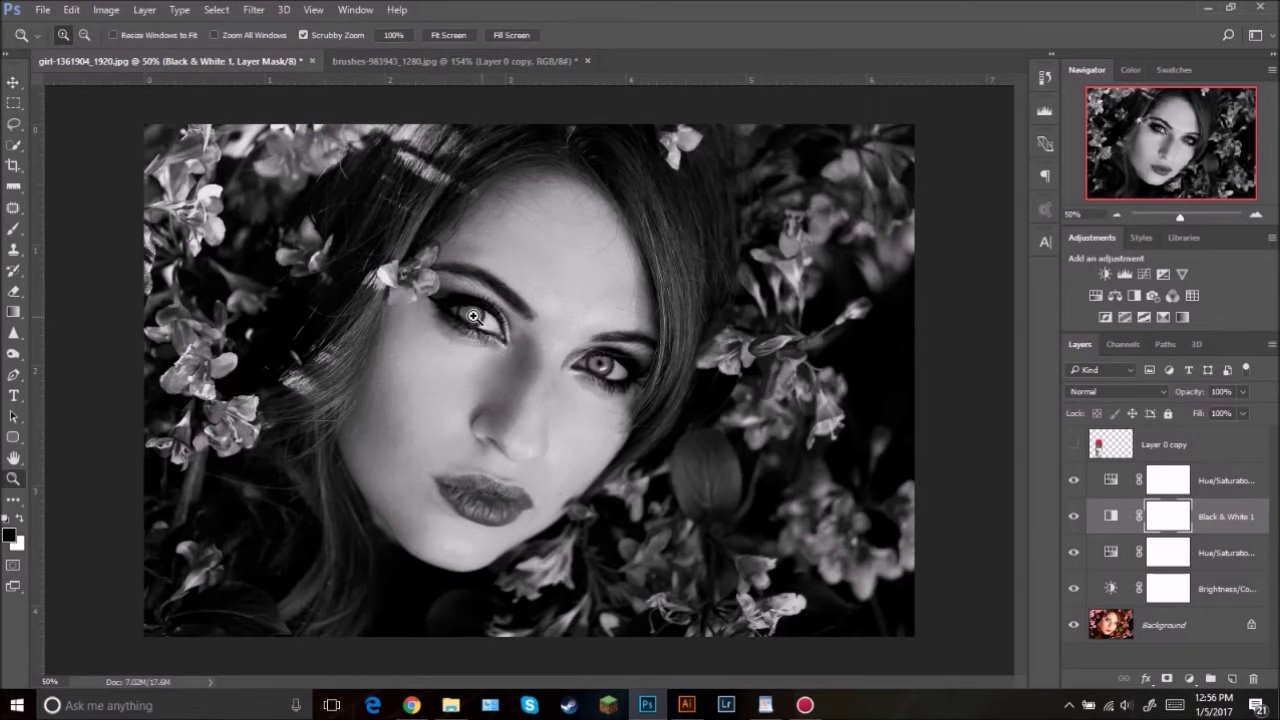
{"action": "left_click_drag", "start_coordinate": [497, 321], "coordinate": [558, 316]}
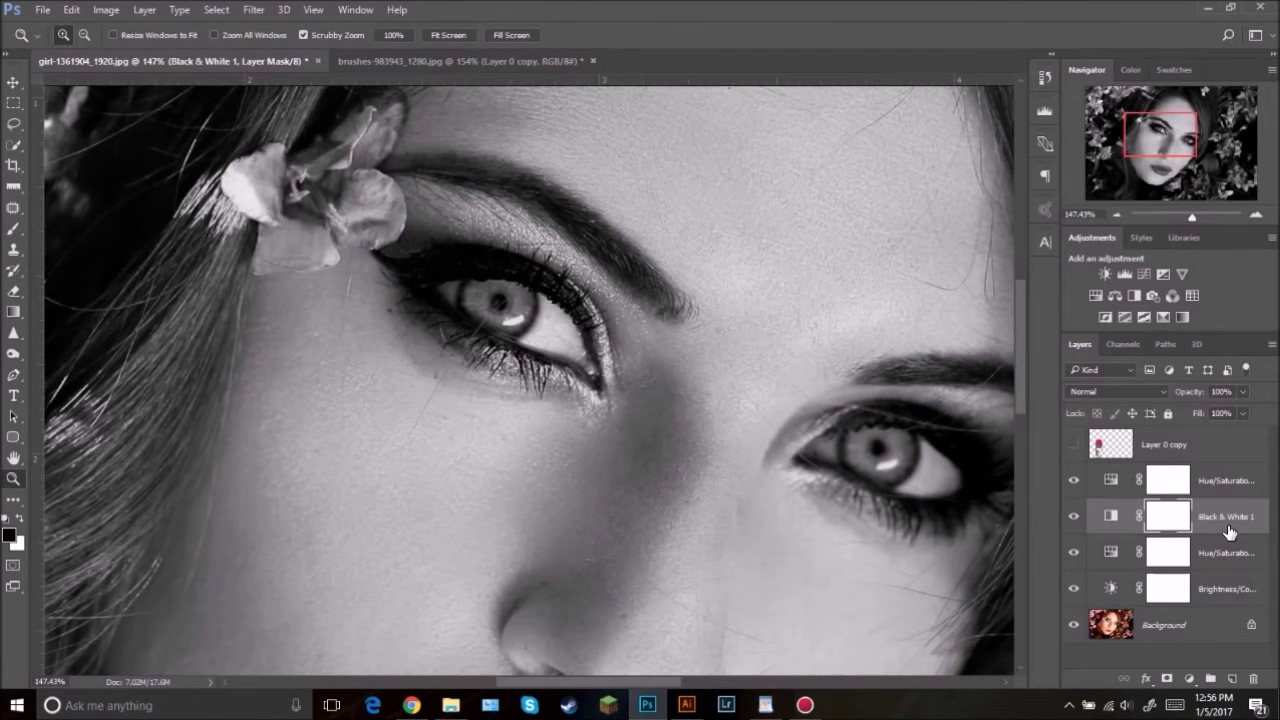
{"action": "left_click_drag", "start_coordinate": [458, 310], "coordinate": [531, 314]}
{"action": "left_click", "coordinate": [538, 311]}
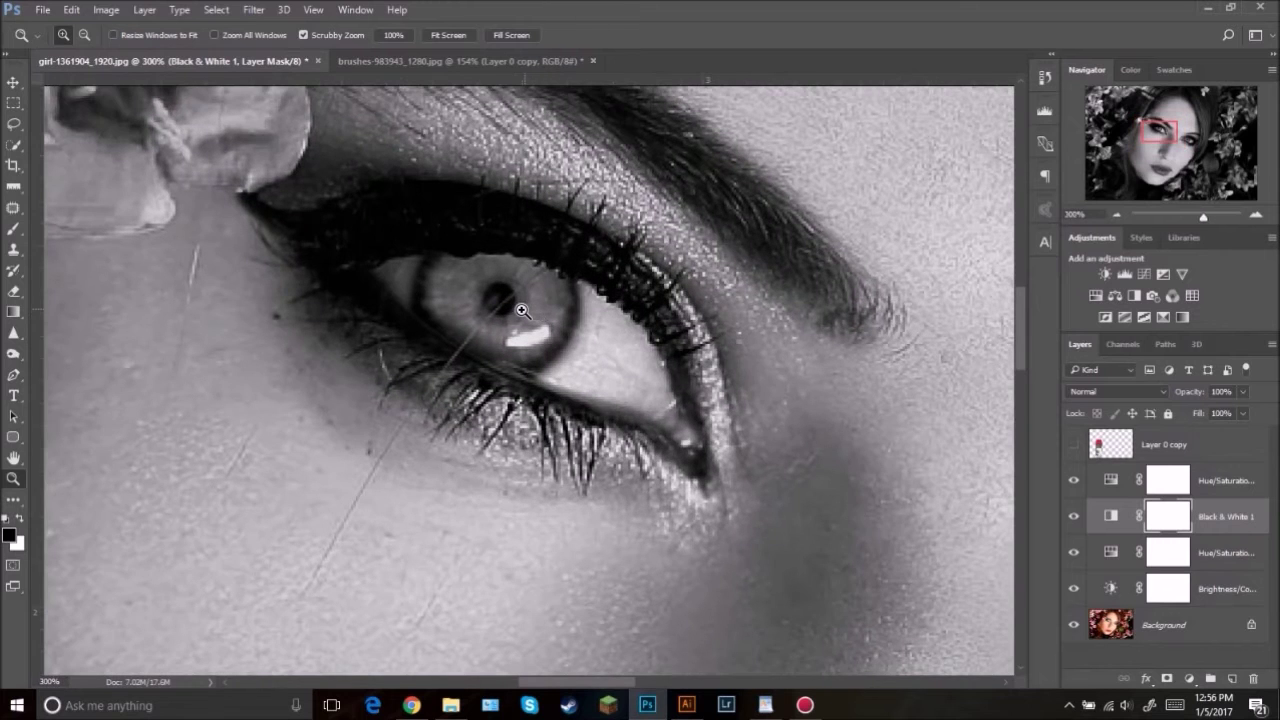
{"action": "key", "text": "b"}
{"action": "left_click_drag", "start_coordinate": [531, 324], "coordinate": [466, 314]}
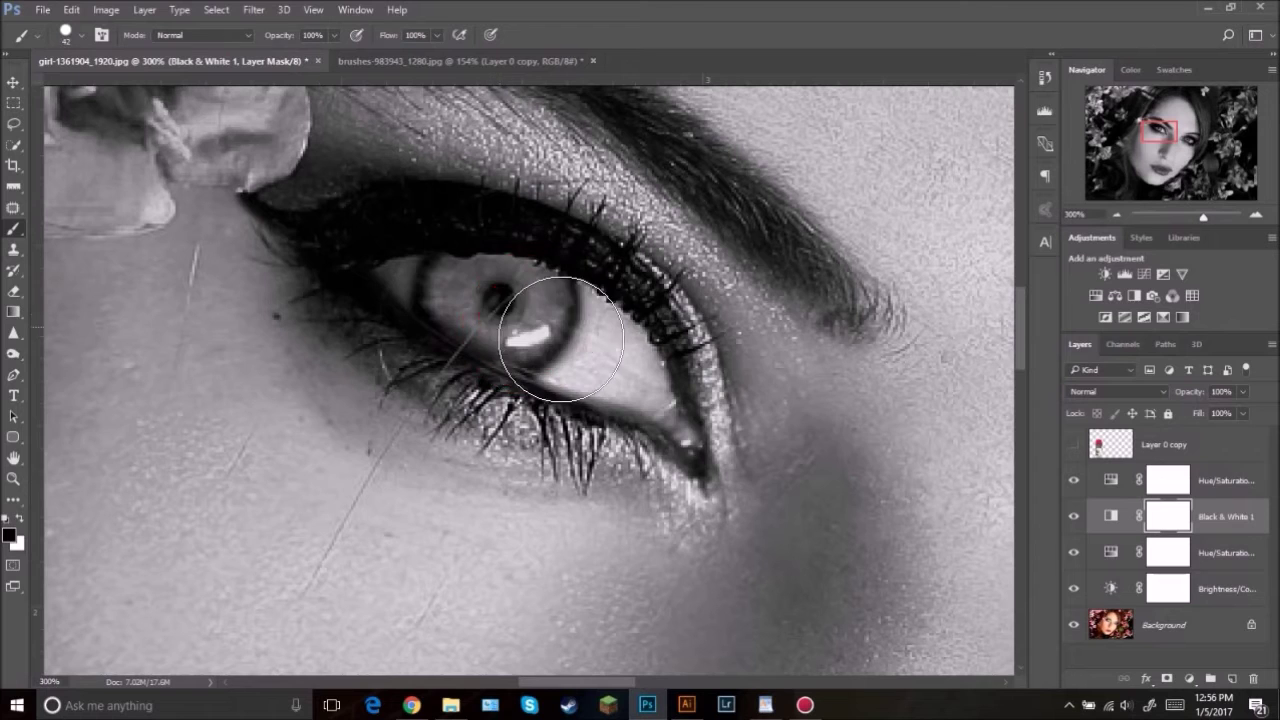
{"action": "mouse_move", "coordinate": [644, 395]}
{"action": "left_mouse_down"}
{"action": "mouse_move", "coordinate": [669, 420]}
{"action": "mouse_move", "coordinate": [650, 392]}
{"action": "mouse_move", "coordinate": [554, 341]}
{"action": "mouse_move", "coordinate": [601, 374]}
{"action": "mouse_move", "coordinate": [600, 358]}
{"action": "mouse_move", "coordinate": [516, 293]}
{"action": "mouse_move", "coordinate": [577, 337]}
{"action": "mouse_move", "coordinate": [410, 286]}
{"action": "mouse_move", "coordinate": [497, 343]}
{"action": "mouse_move", "coordinate": [572, 368]}
{"action": "mouse_move", "coordinate": [498, 329]}
{"action": "mouse_move", "coordinate": [530, 320]}
{"action": "mouse_move", "coordinate": [503, 298]}
{"action": "mouse_move", "coordinate": [603, 363]}
{"action": "mouse_move", "coordinate": [585, 335]}
{"action": "mouse_move", "coordinate": [621, 354]}
{"action": "mouse_move", "coordinate": [657, 401]}
{"action": "mouse_move", "coordinate": [540, 326]}
{"action": "mouse_move", "coordinate": [462, 294]}
{"action": "mouse_move", "coordinate": [570, 372]}
{"action": "mouse_move", "coordinate": [442, 294]}
{"action": "mouse_move", "coordinate": [584, 334]}
{"action": "mouse_move", "coordinate": [644, 385]}
{"action": "left_mouse_up"}
{"action": "right_click", "coordinate": [645, 382], "text": "alt"}
{"action": "left_click_drag", "start_coordinate": [676, 446], "coordinate": [686, 436]}
Step: Paint black on the Black & White layer's mask over the iris and white of the other eye
{"action": "left_click_drag", "start_coordinate": [897, 494], "coordinate": [710, 408]}
{"action": "mouse_move", "coordinate": [252, 325]}
{"action": "left_mouse_down"}
{"action": "mouse_move", "coordinate": [369, 351]}
{"action": "mouse_move", "coordinate": [463, 343]}
{"action": "mouse_move", "coordinate": [591, 363]}
{"action": "mouse_move", "coordinate": [590, 406]}
{"action": "mouse_move", "coordinate": [553, 416]}
{"action": "mouse_move", "coordinate": [443, 363]}
{"action": "mouse_move", "coordinate": [460, 350]}
{"action": "mouse_move", "coordinate": [602, 390]}
{"action": "mouse_move", "coordinate": [409, 346]}
{"action": "mouse_move", "coordinate": [466, 363]}
{"action": "mouse_move", "coordinate": [560, 357]}
{"action": "mouse_move", "coordinate": [440, 336]}
{"action": "mouse_move", "coordinate": [500, 380]}
{"action": "mouse_move", "coordinate": [618, 431]}
{"action": "mouse_move", "coordinate": [460, 345]}
{"action": "mouse_move", "coordinate": [651, 443]}
{"action": "left_mouse_up"}
{"action": "key", "text": "bracketright"}
{"action": "key", "text": "bracketright"}
{"action": "key", "text": "bracketright"}
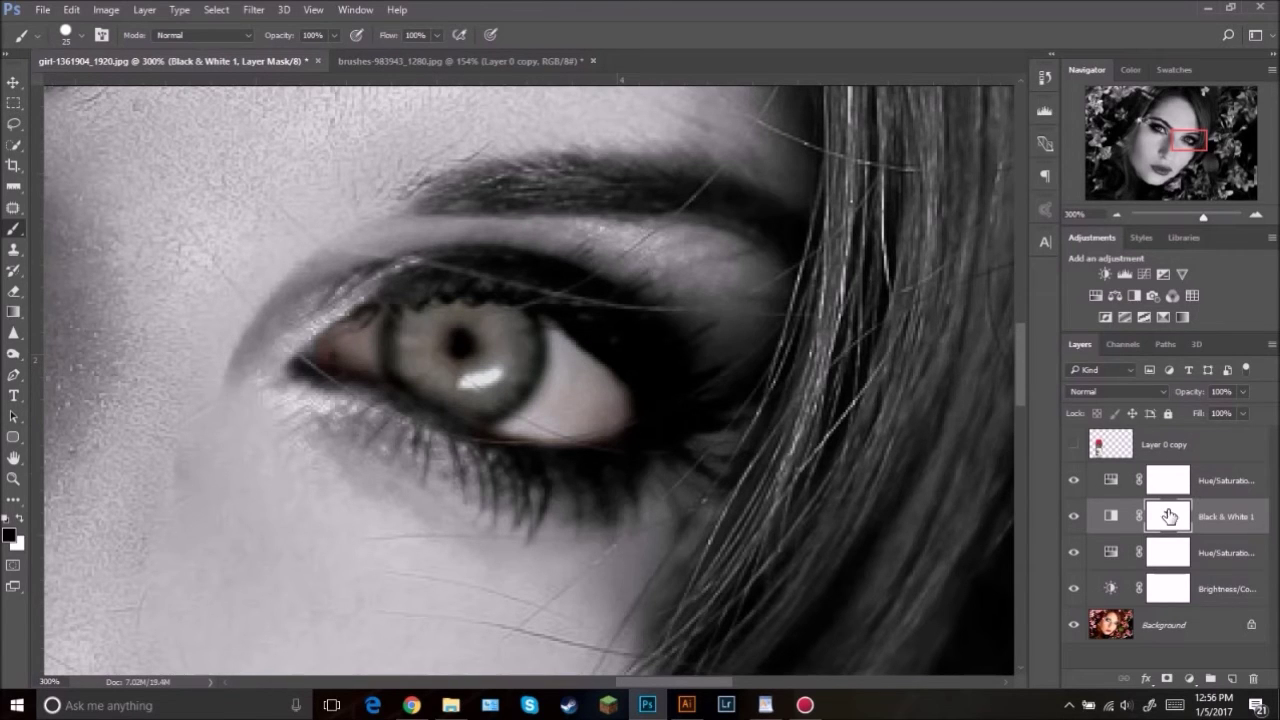
Step: Copy the Black & White layer's mask onto the upper Hue/Saturation layer, replacing its existing mask
{"action": "left_click_drag", "start_coordinate": [1171, 524], "coordinate": [1172, 485]}
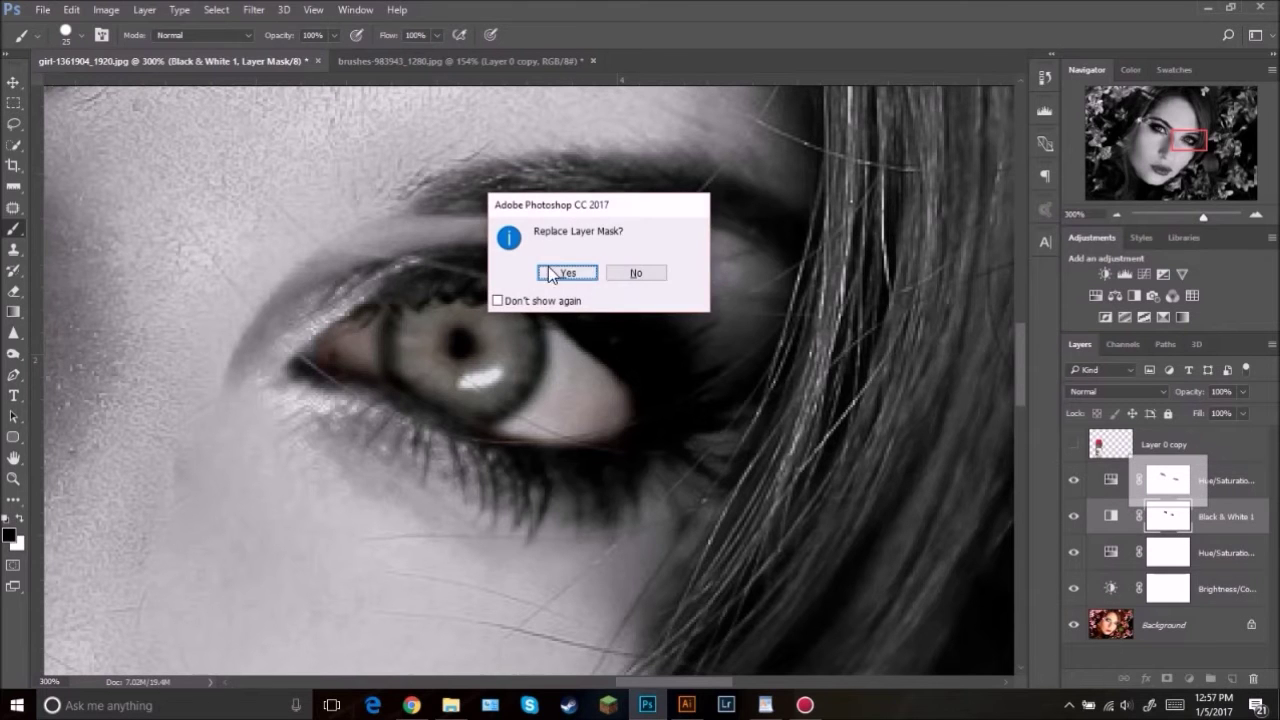
{"action": "left_click", "coordinate": [540, 272]}
Step: Examine the whole portrait with its coloured eyes and review the upper Hue/Saturation layer's settings
{"action": "key", "text": "z"}
{"action": "left_click_drag", "start_coordinate": [705, 296], "coordinate": [530, 280]}
{"action": "scroll", "coordinate": [540, 378], "scroll_direction": "up", "scroll_amount": 2}
{"action": "double_click", "coordinate": [1110, 479]}
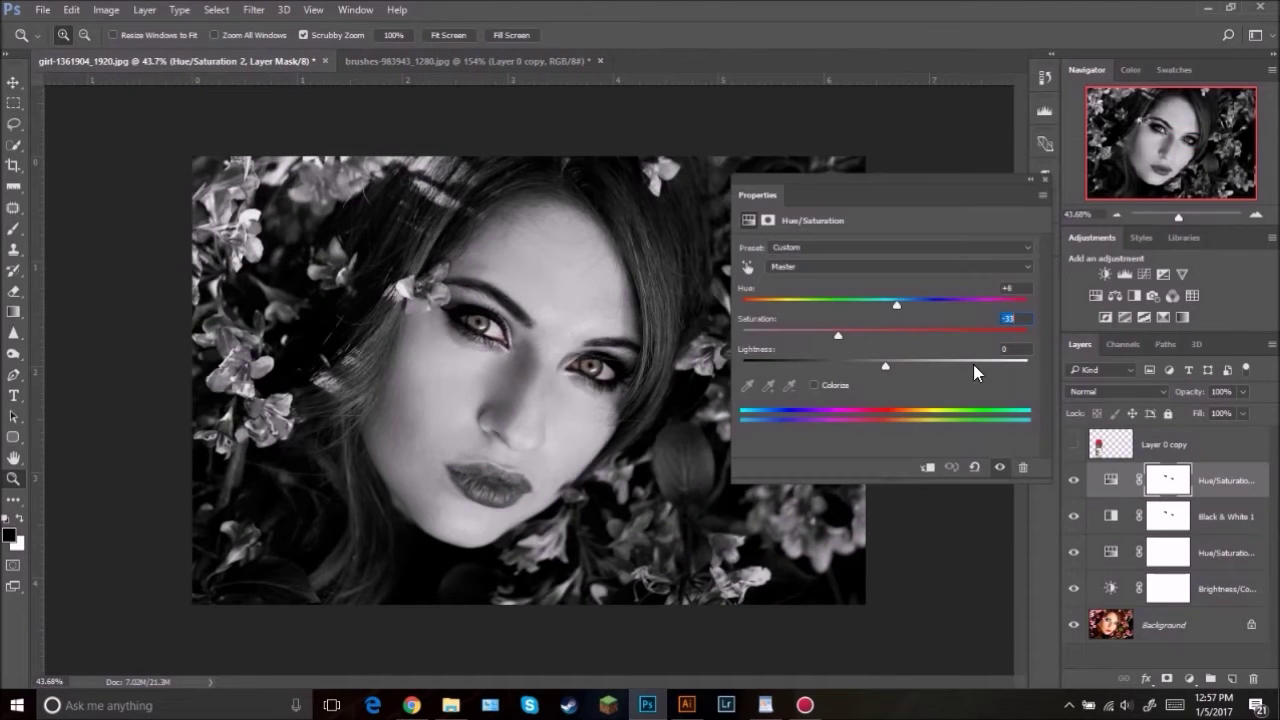
{"action": "left_click", "coordinate": [1046, 180]}
{"action": "scroll", "coordinate": [531, 387], "scroll_direction": "up", "scroll_amount": 2}
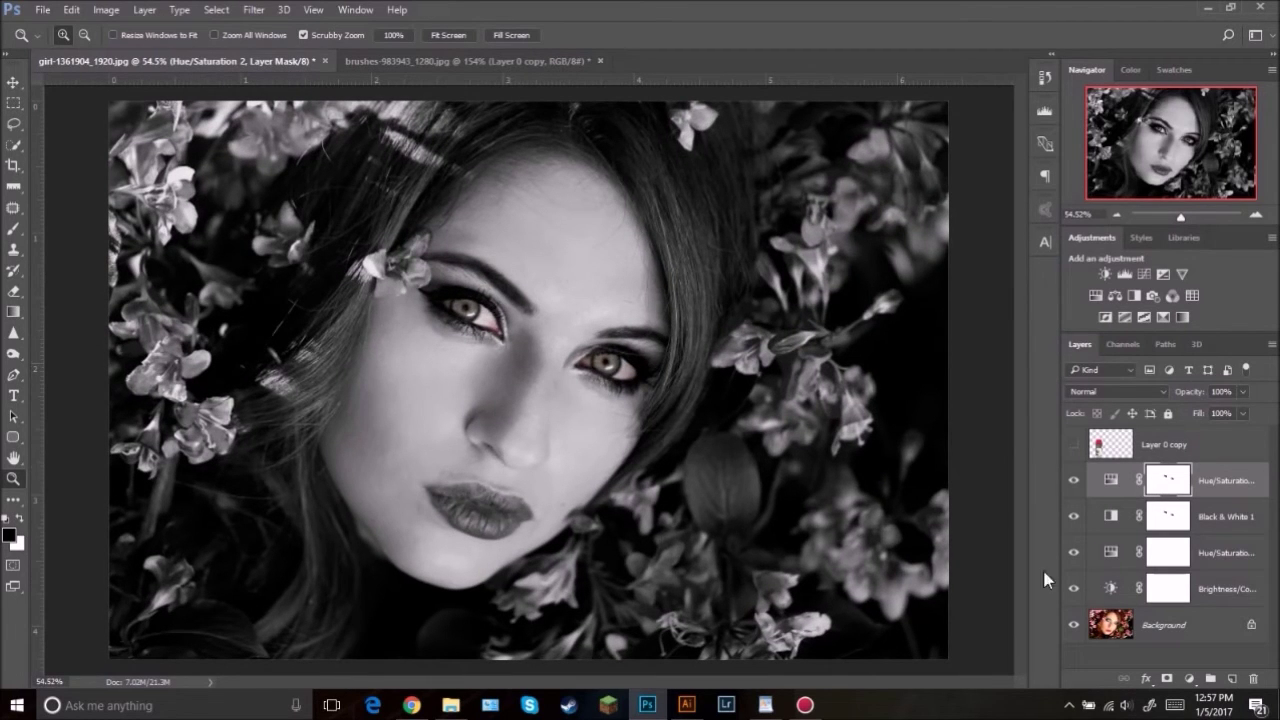
Step: Add a Curves adjustment layer above the lower Hue/Saturation layer and shape an S-curve with darker shadows and brighter highlights
{"action": "left_click", "coordinate": [1222, 555]}
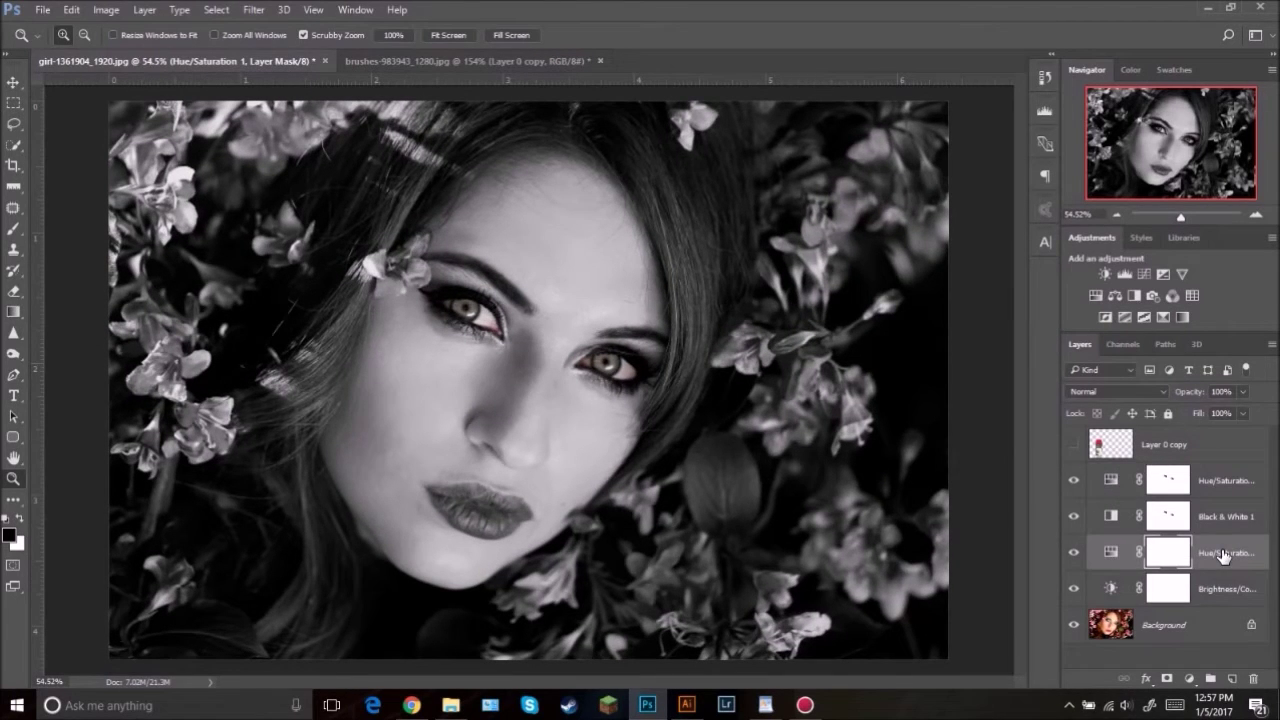
{"action": "left_click", "coordinate": [1189, 678]}
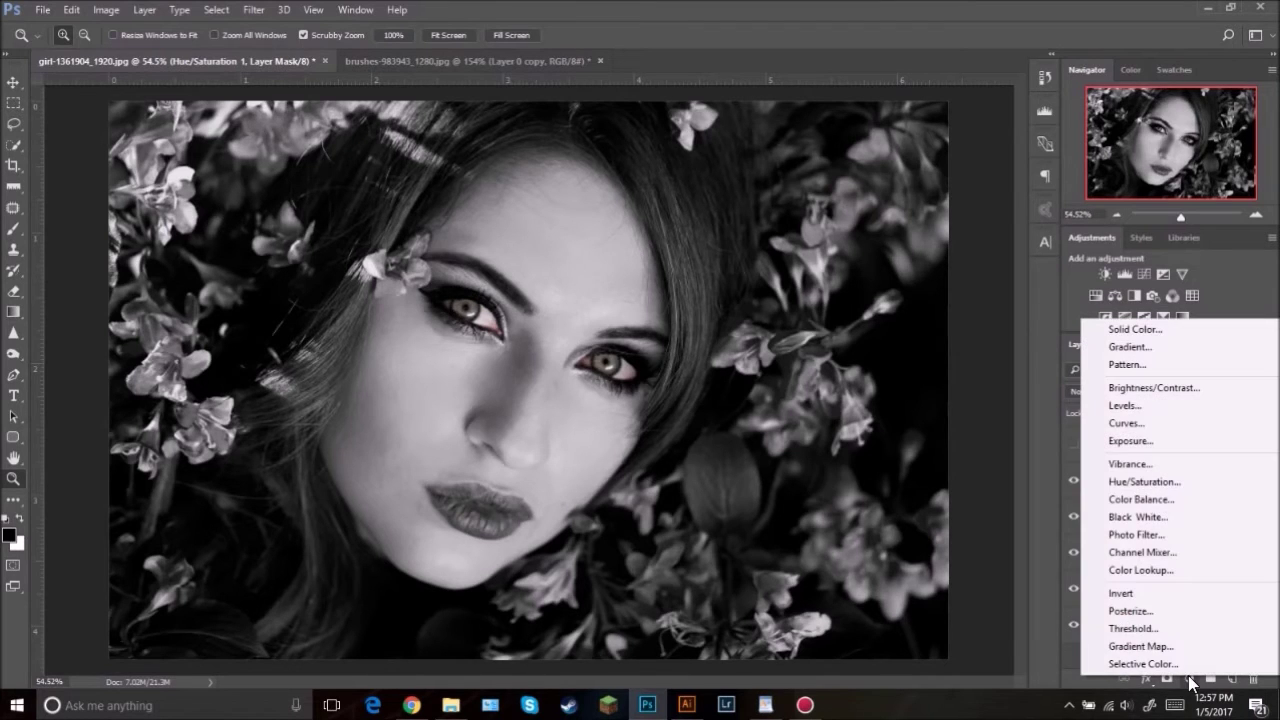
{"action": "left_click", "coordinate": [1144, 422]}
{"action": "left_click_drag", "start_coordinate": [869, 420], "coordinate": [871, 419]}
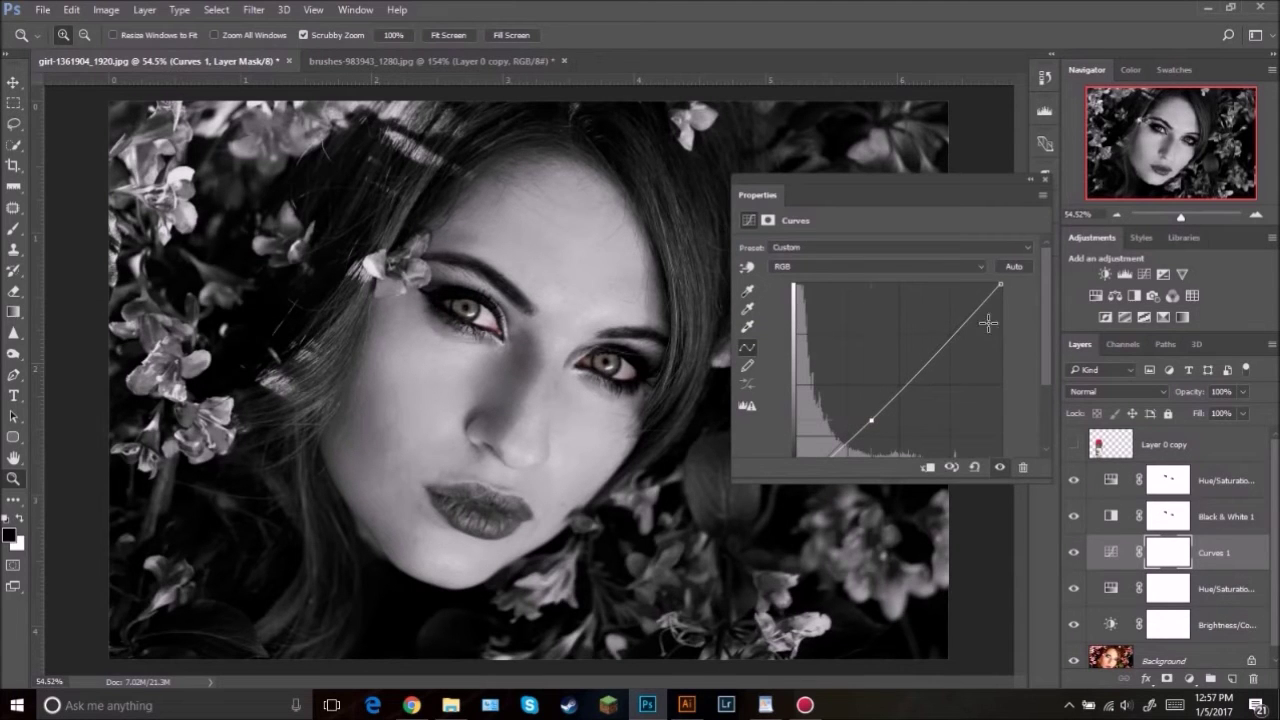
{"action": "mouse_move", "coordinate": [978, 314]}
{"action": "left_mouse_down"}
{"action": "mouse_move", "coordinate": [970, 300]}
{"action": "mouse_move", "coordinate": [959, 311]}
{"action": "left_mouse_up"}
{"action": "mouse_move", "coordinate": [870, 423]}
{"action": "left_mouse_down"}
{"action": "mouse_move", "coordinate": [858, 426]}
{"action": "mouse_move", "coordinate": [876, 424]}
{"action": "left_mouse_up"}
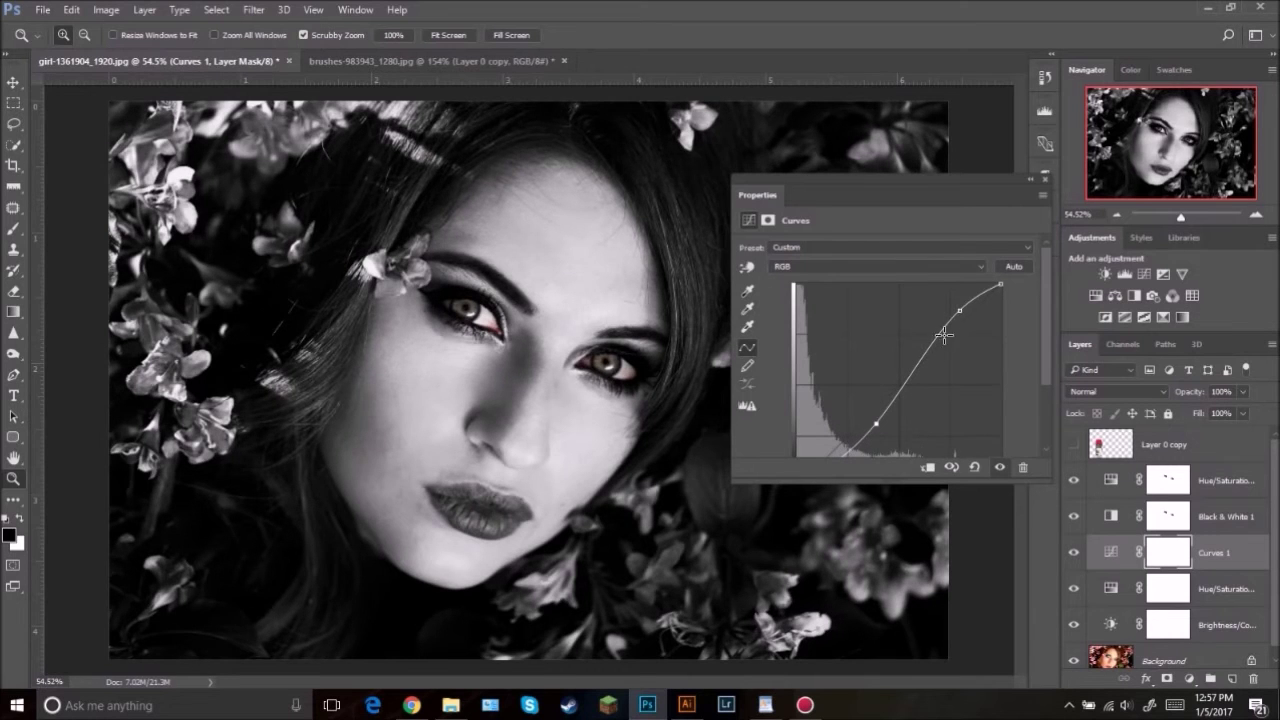
{"action": "left_click", "coordinate": [1046, 182]}
Step: Compare the portrait with and without the Curves layer, and set that layer's opacity to 85%
{"action": "left_click", "coordinate": [1076, 558]}
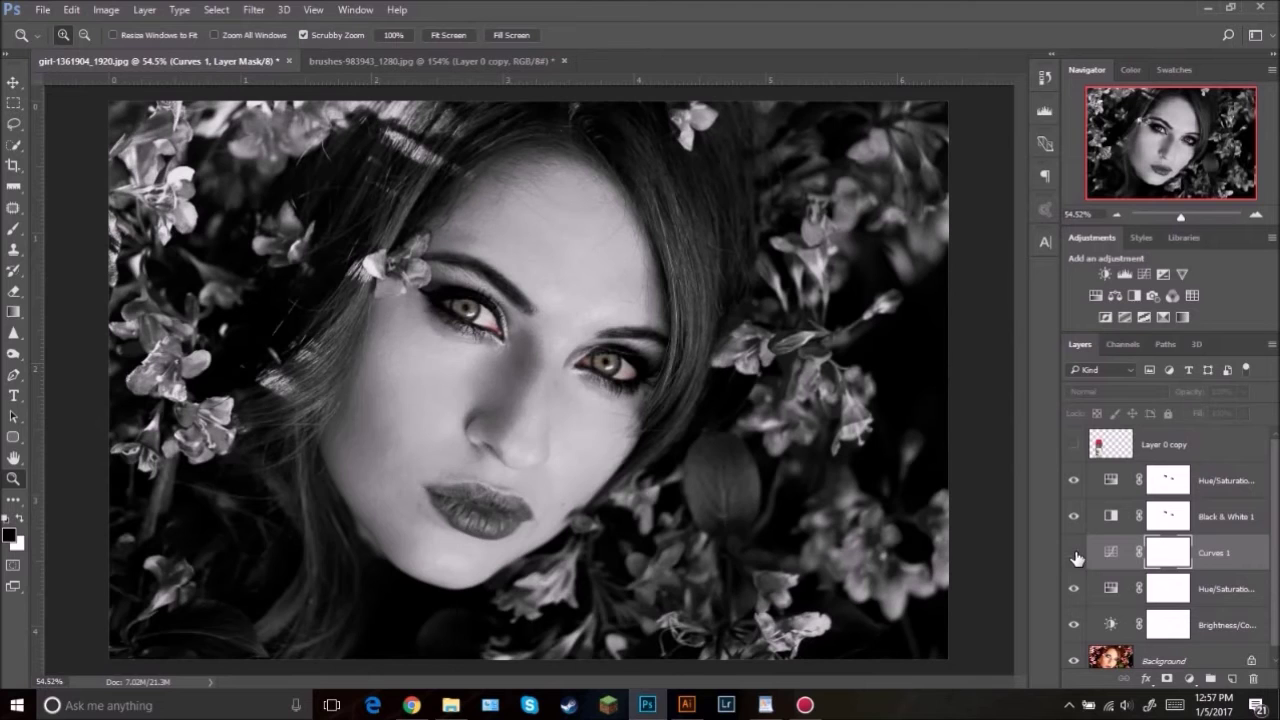
{"action": "left_click", "coordinate": [1076, 556]}
{"action": "left_click_drag", "start_coordinate": [677, 346], "coordinate": [650, 344]}
{"action": "left_click_drag", "start_coordinate": [1199, 391], "coordinate": [1197, 395]}
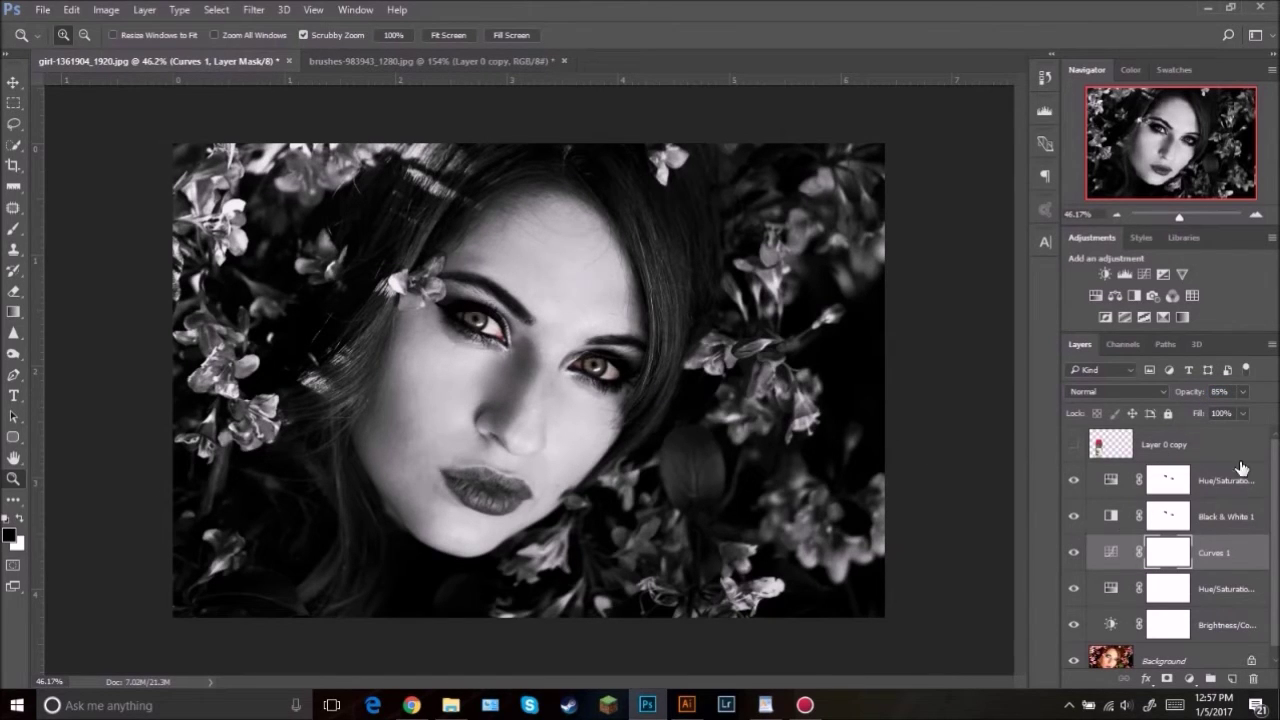
Step: Make the paintbrush layer, Layer 0 copy, visible and select it for transforming
{"action": "left_click", "coordinate": [1074, 444]}
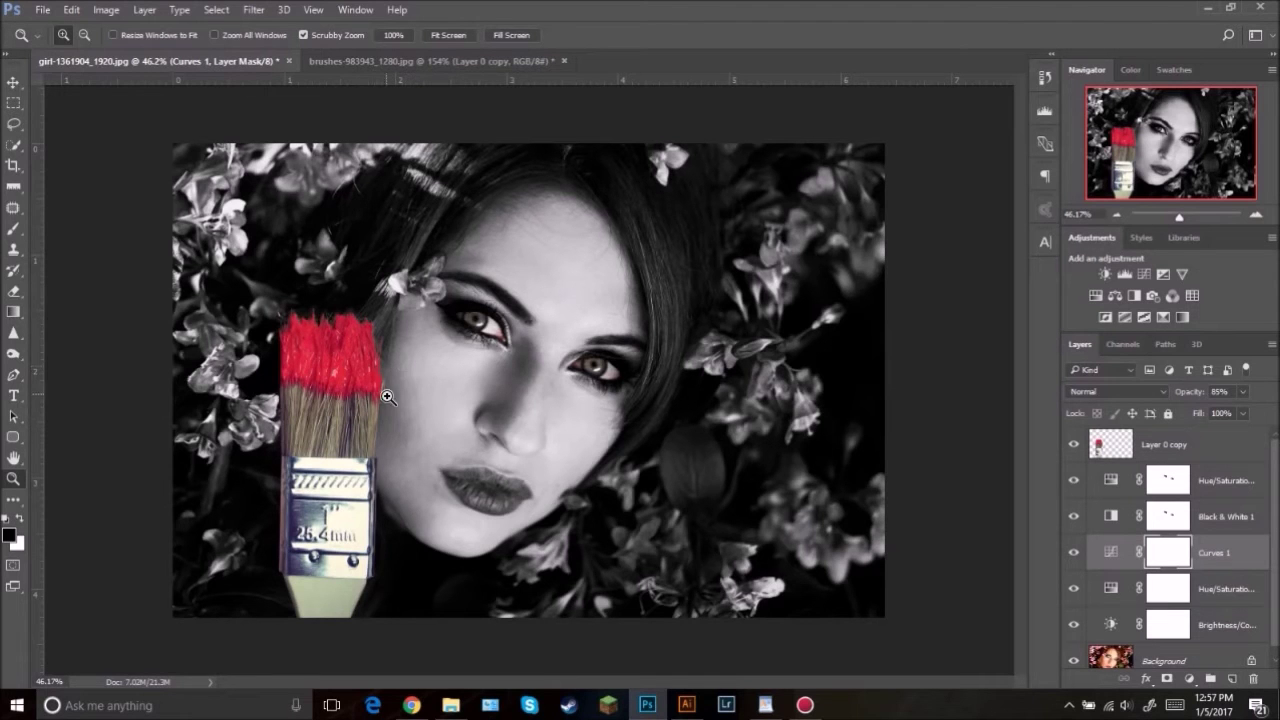
{"action": "left_click_drag", "start_coordinate": [304, 387], "coordinate": [438, 407]}
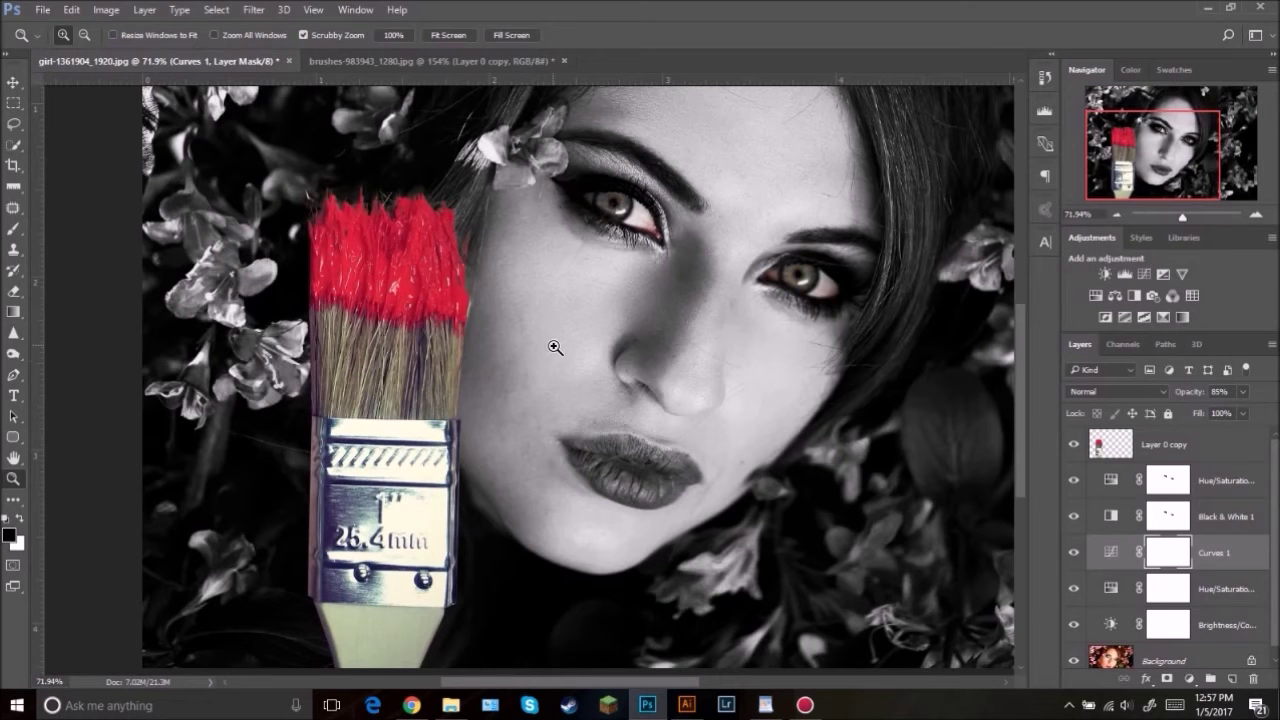
{"action": "key", "text": "ctrl+t"}
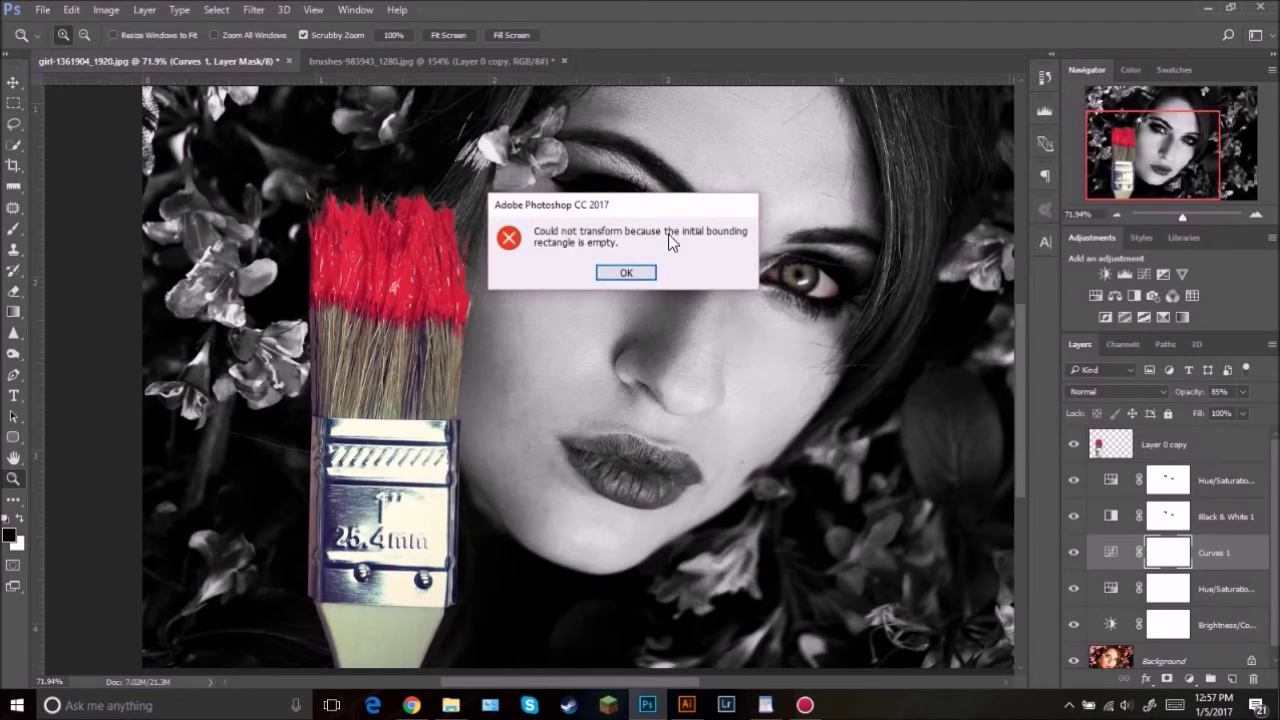
{"action": "left_click", "coordinate": [628, 272]}
{"action": "left_click", "coordinate": [1215, 444]}
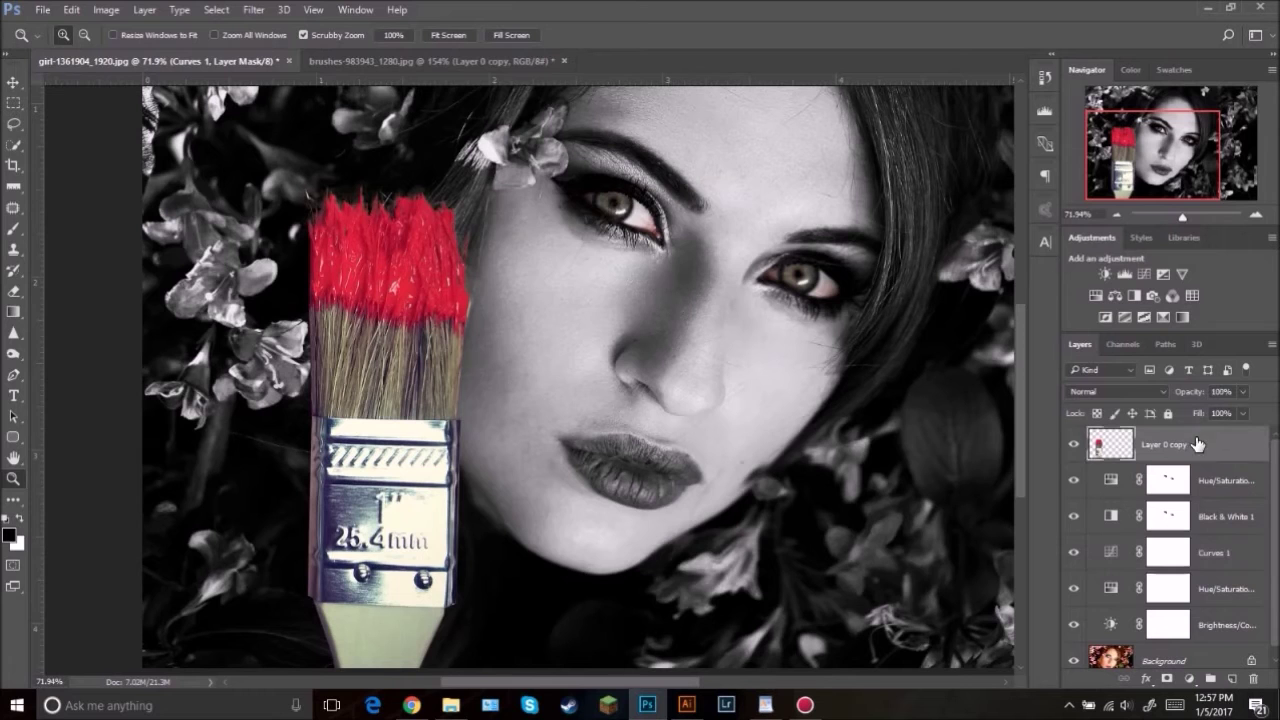
Step: Scale the paintbrush to about 91%, rotate it about 27° clockwise and place its bristles on the cheek beside the lips
{"action": "key", "text": "ctrl+t"}
{"action": "mouse_move", "coordinate": [505, 168]}
{"action": "left_mouse_down"}
{"action": "mouse_move", "coordinate": [600, 235]}
{"action": "mouse_move", "coordinate": [615, 288]}
{"action": "mouse_move", "coordinate": [624, 268]}
{"action": "mouse_move", "coordinate": [596, 282]}
{"action": "left_mouse_up"}
{"action": "mouse_move", "coordinate": [438, 392]}
{"action": "left_mouse_down"}
{"action": "mouse_move", "coordinate": [434, 460]}
{"action": "mouse_move", "coordinate": [420, 445]}
{"action": "mouse_move", "coordinate": [441, 480]}
{"action": "left_mouse_up"}
{"action": "left_click_drag", "start_coordinate": [638, 366], "coordinate": [640, 300]}
{"action": "mouse_move", "coordinate": [449, 461]}
{"action": "left_mouse_down"}
{"action": "mouse_move", "coordinate": [430, 480]}
{"action": "mouse_move", "coordinate": [448, 487]}
{"action": "mouse_move", "coordinate": [476, 441]}
{"action": "left_mouse_up"}
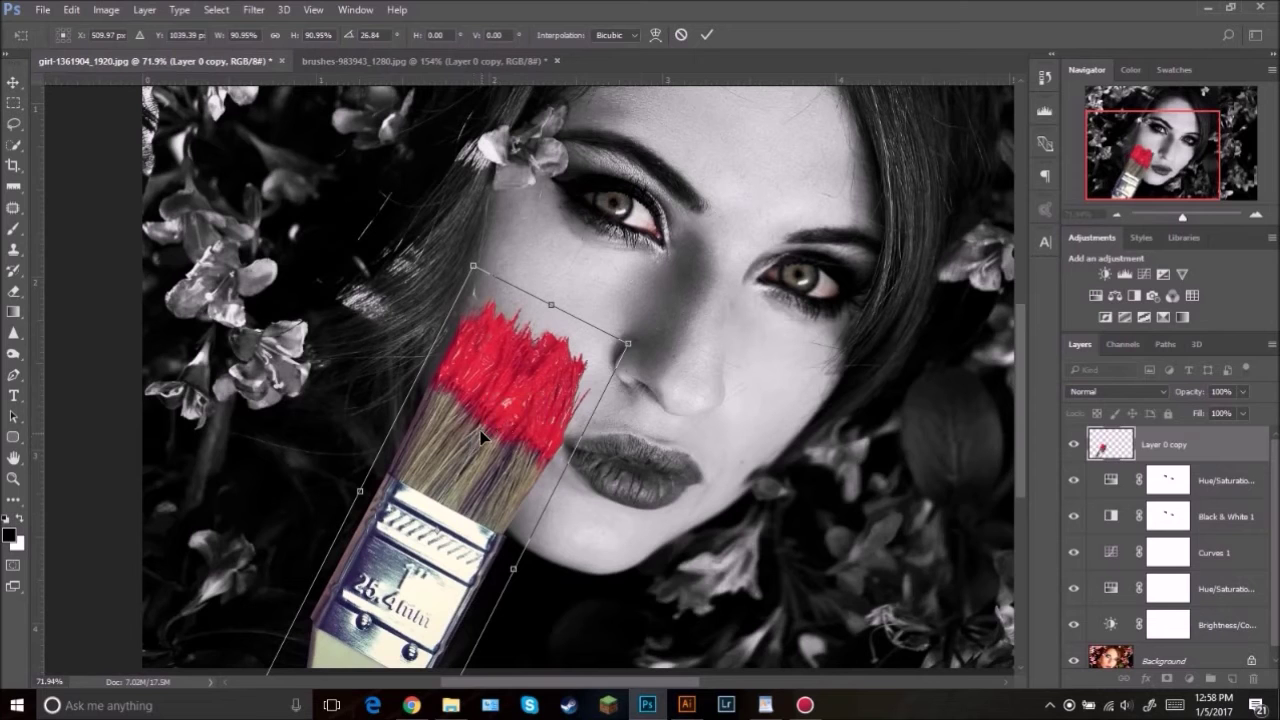
{"action": "mouse_move", "coordinate": [480, 436]}
{"action": "left_mouse_down"}
{"action": "mouse_move", "coordinate": [484, 446]}
{"action": "mouse_move", "coordinate": [479, 436]}
{"action": "left_mouse_up"}
{"action": "left_click", "coordinate": [705, 40]}
Step: Add a Hue/Saturation adjustment layer above the paintbrush layer and clip it to the paintbrush
{"action": "key", "text": "z"}
{"action": "left_click_drag", "start_coordinate": [694, 400], "coordinate": [677, 380]}
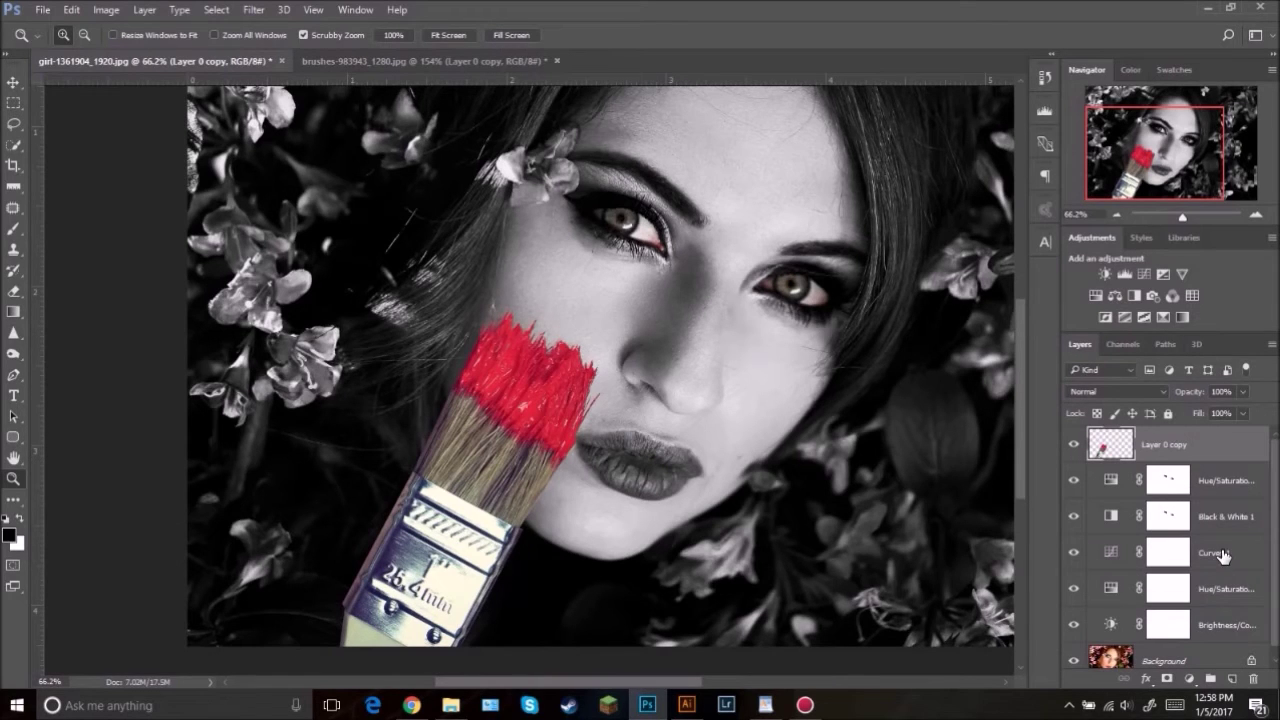
{"action": "left_click", "coordinate": [1190, 680]}
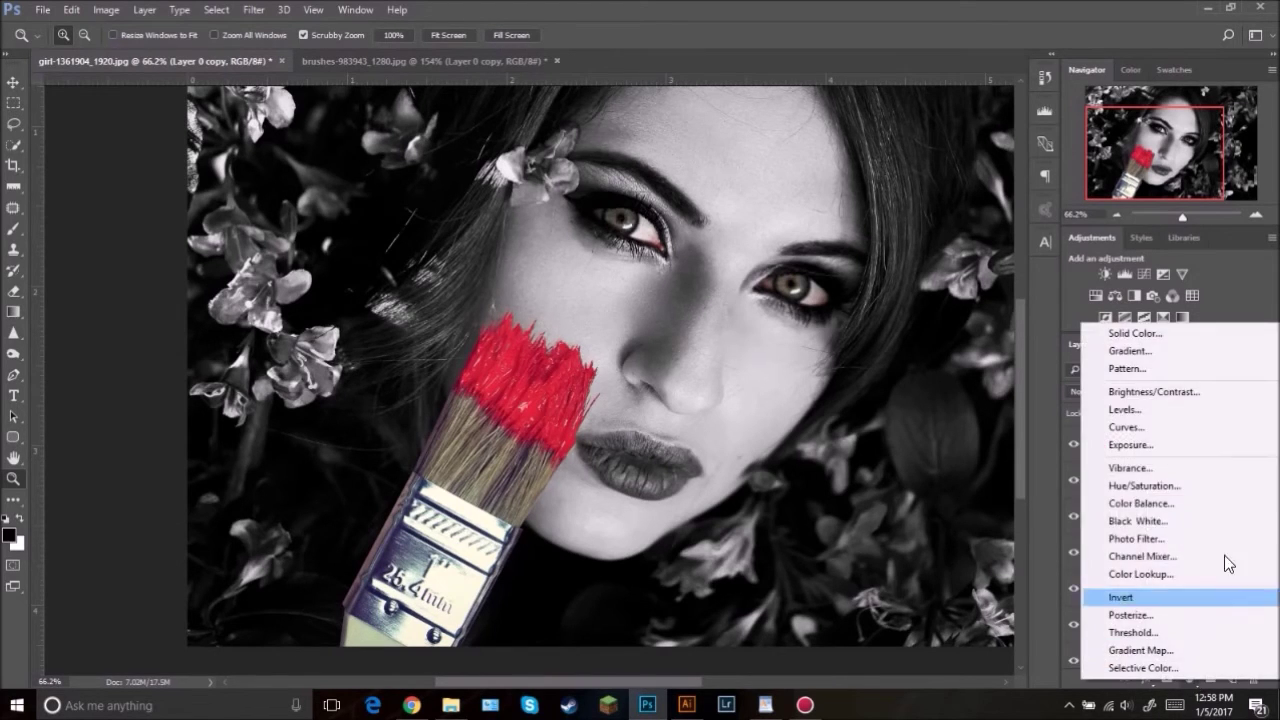
{"action": "left_click", "coordinate": [1210, 488]}
{"action": "left_click", "coordinate": [1188, 463], "text": "alt"}
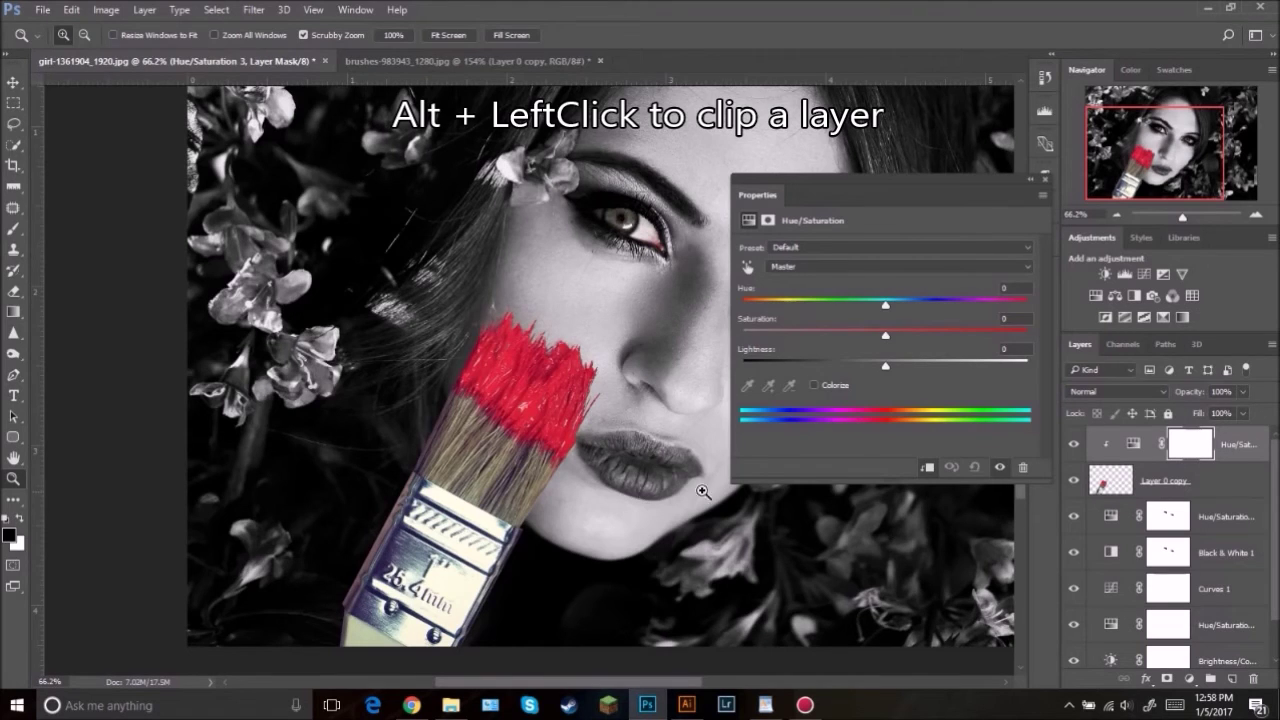
Step: Colorize the paintbrush with hue 14 and saturation 22 in the clipped Hue/Saturation layer
{"action": "left_click", "coordinate": [815, 385]}
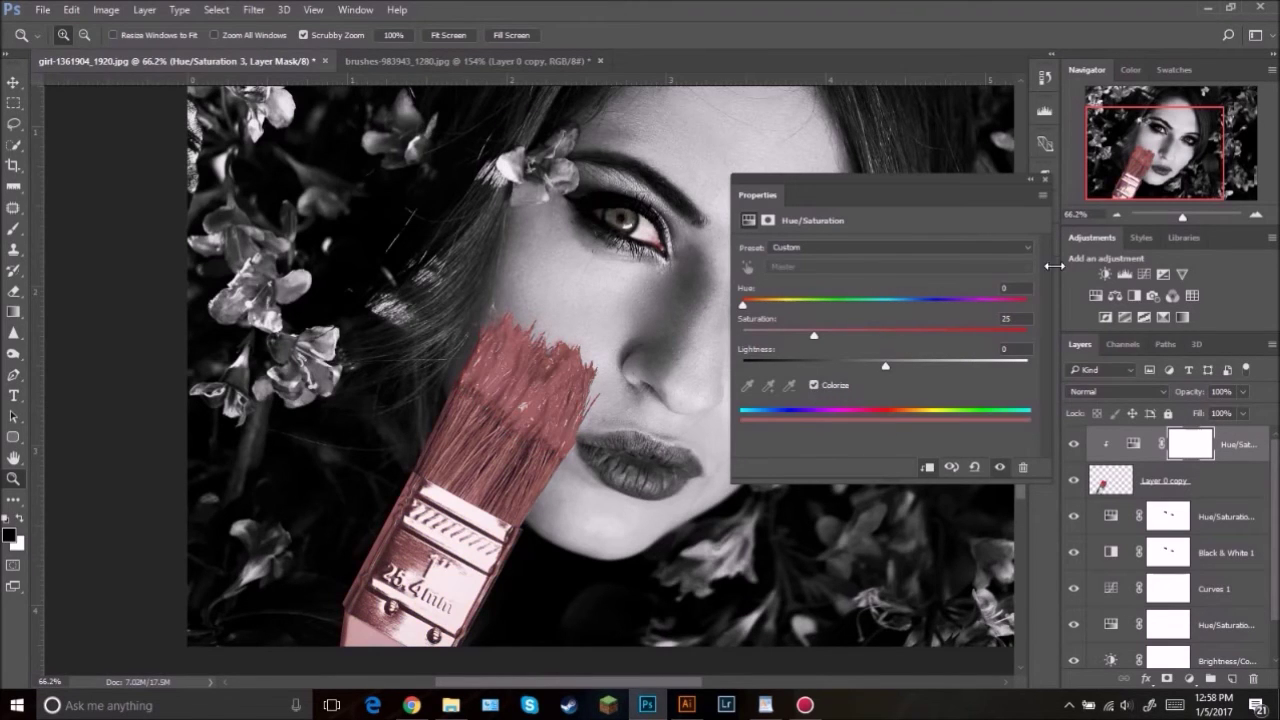
{"action": "type", "text": "14"}
{"action": "key", "text": "Tab"}
{"action": "type", "text": "22"}
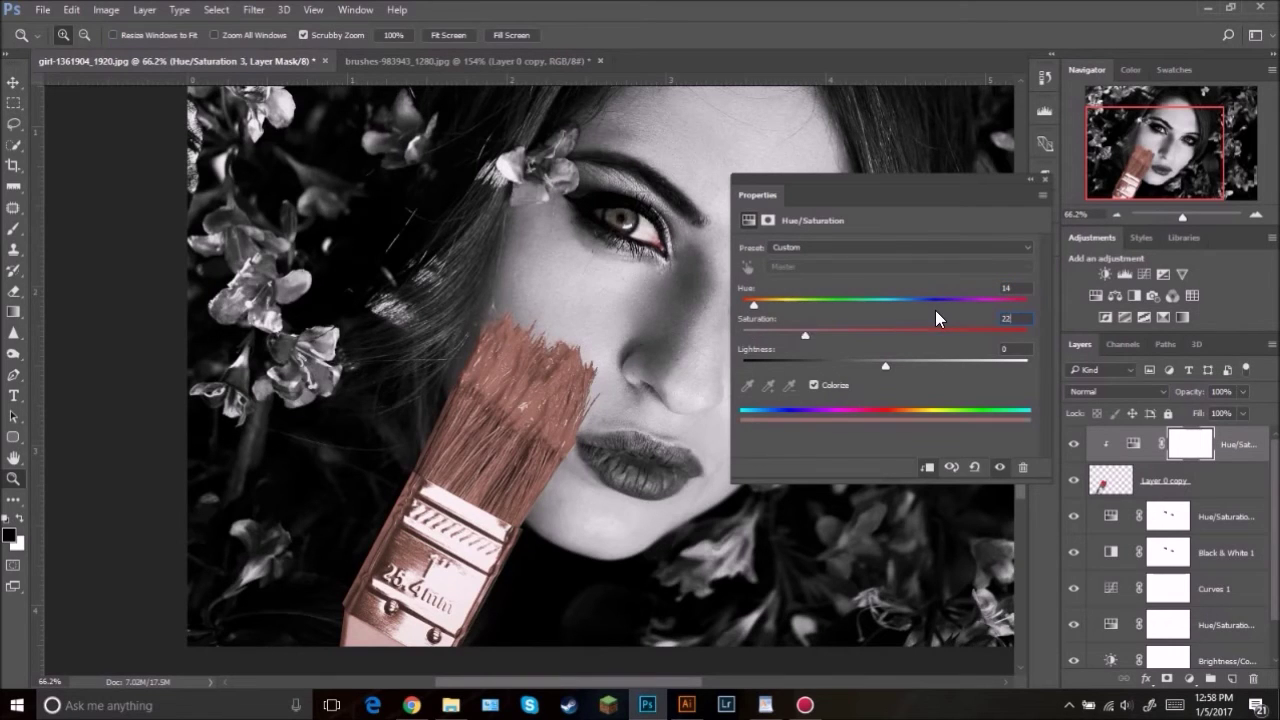
{"action": "left_click", "coordinate": [1045, 179]}
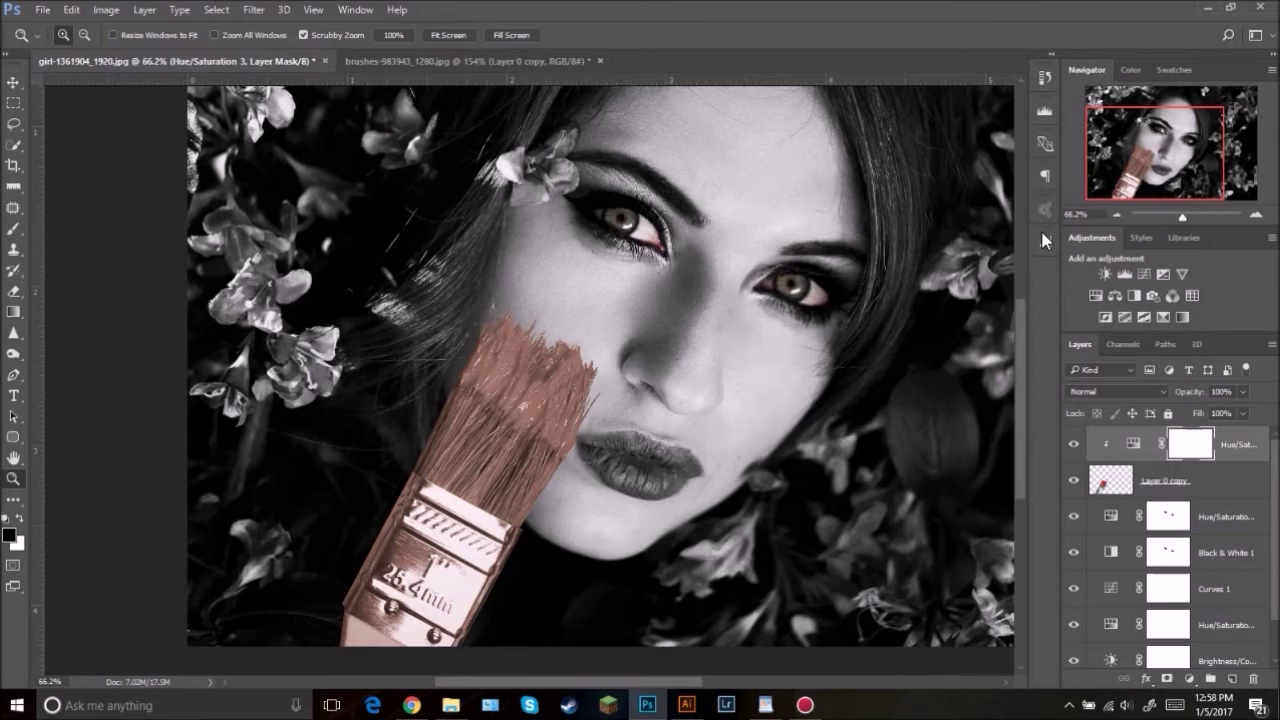
Step: Add another Hue/Saturation adjustment layer with saturation -100 and clip it to the paintbrush
{"action": "left_click", "coordinate": [1190, 680]}
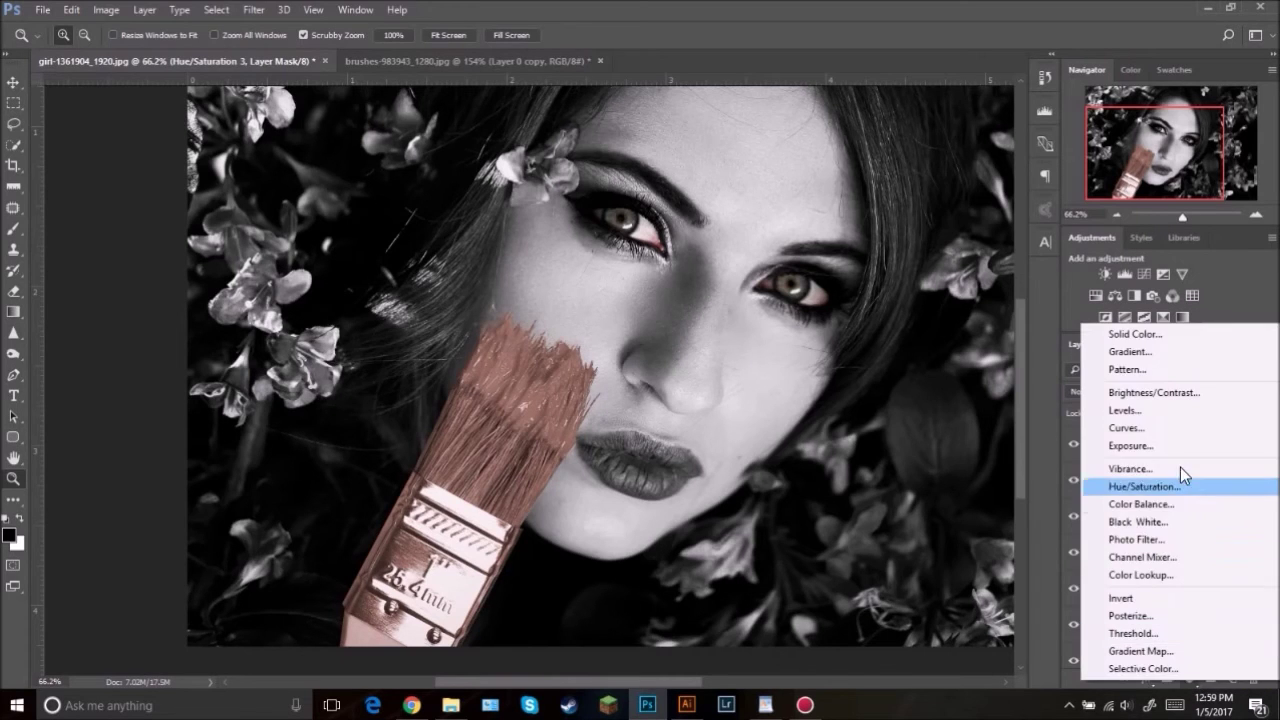
{"action": "left_click", "coordinate": [1172, 484]}
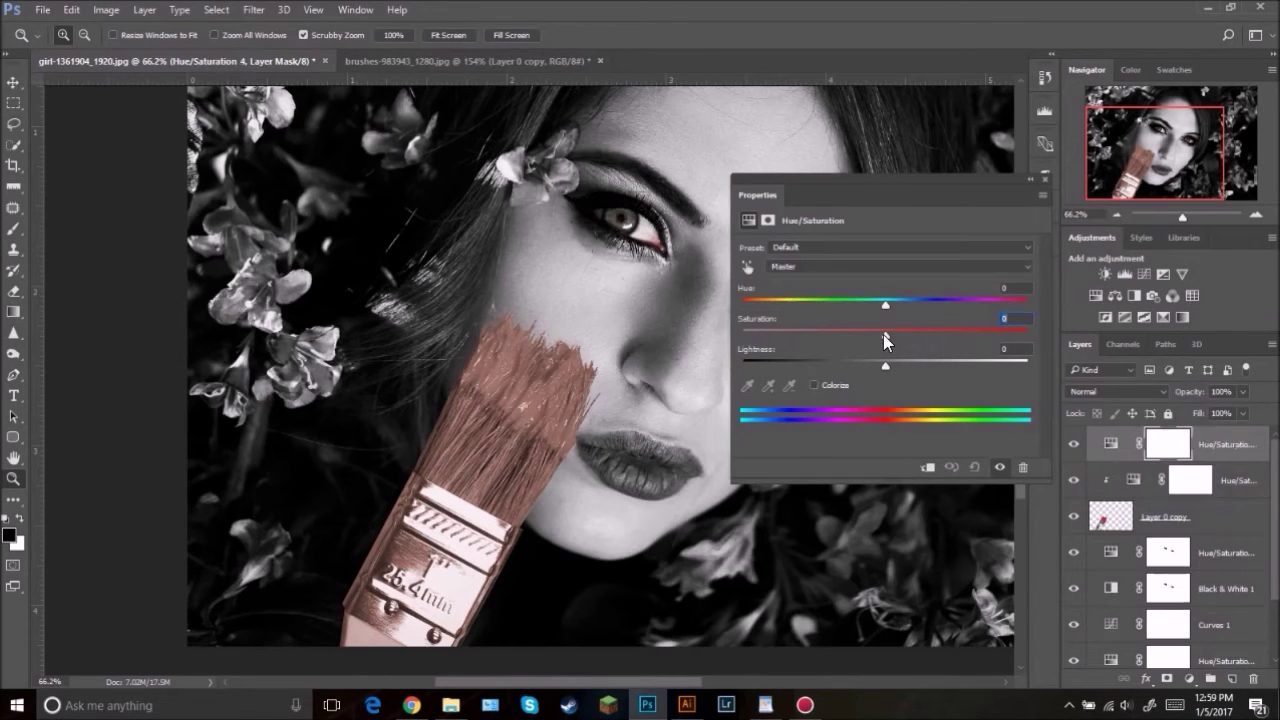
{"action": "left_click_drag", "start_coordinate": [883, 334], "coordinate": [500, 337]}
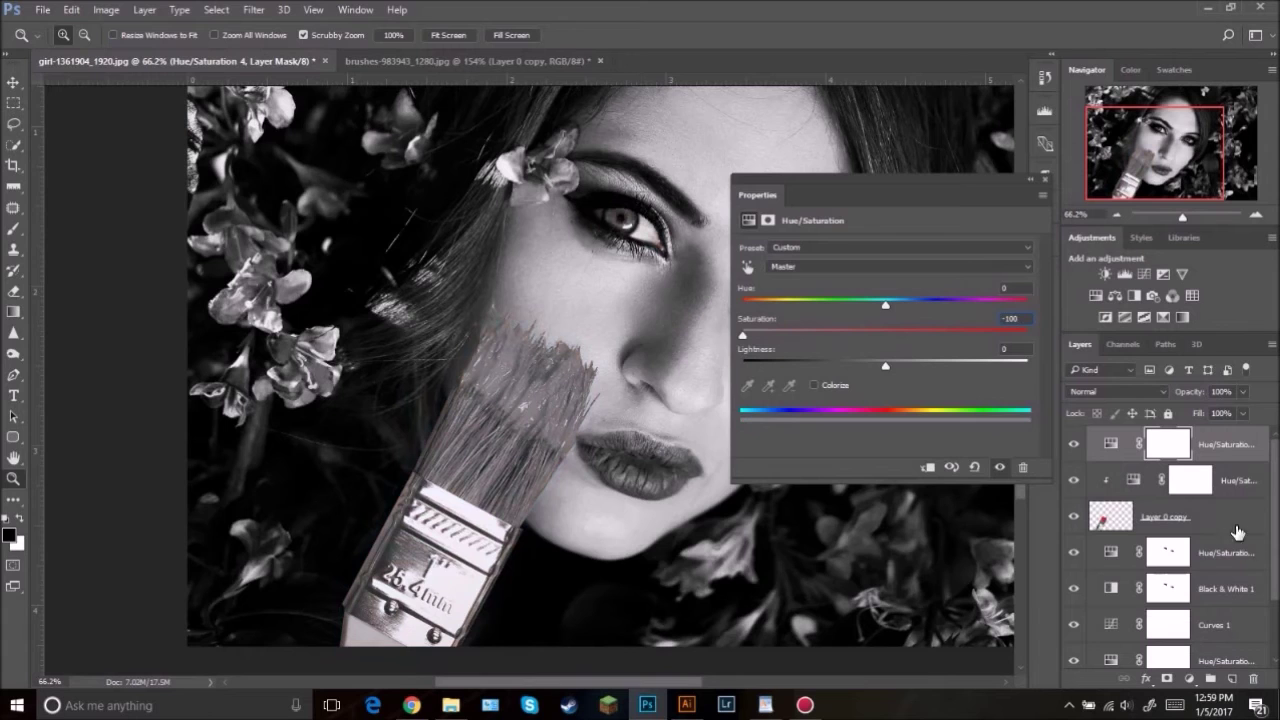
{"action": "left_click", "coordinate": [927, 467]}
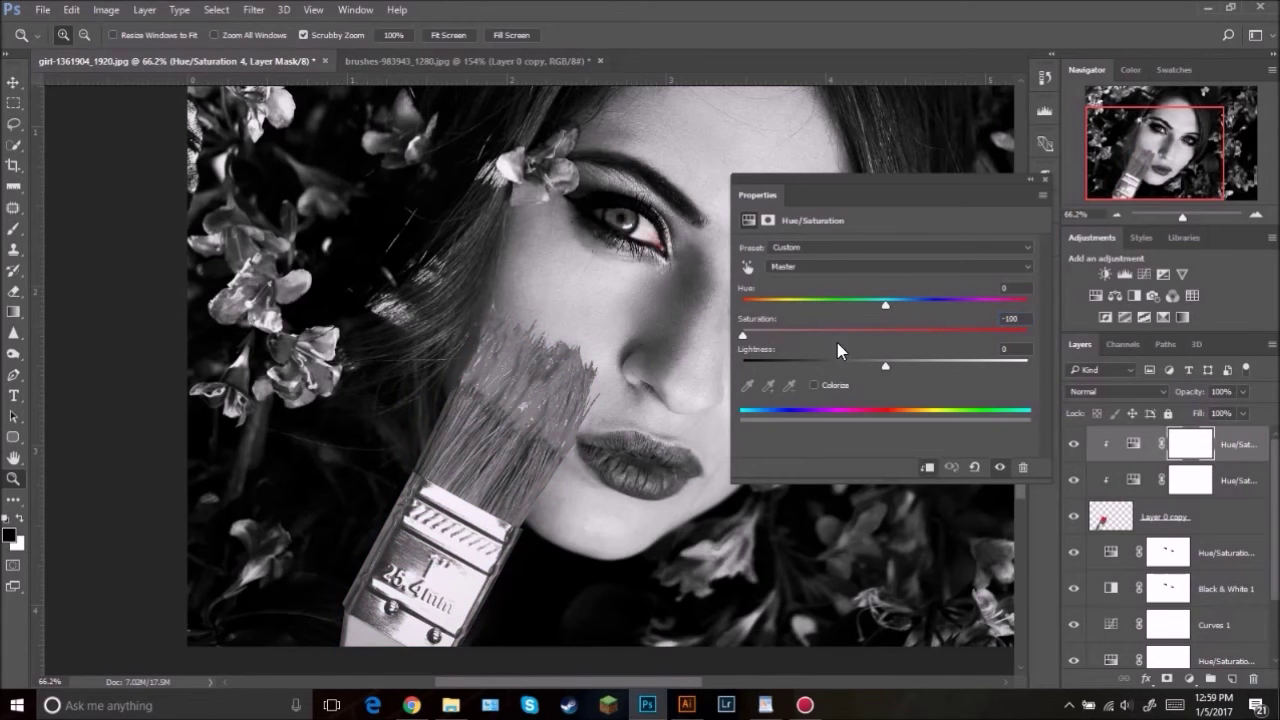
{"action": "left_click", "coordinate": [1043, 183]}
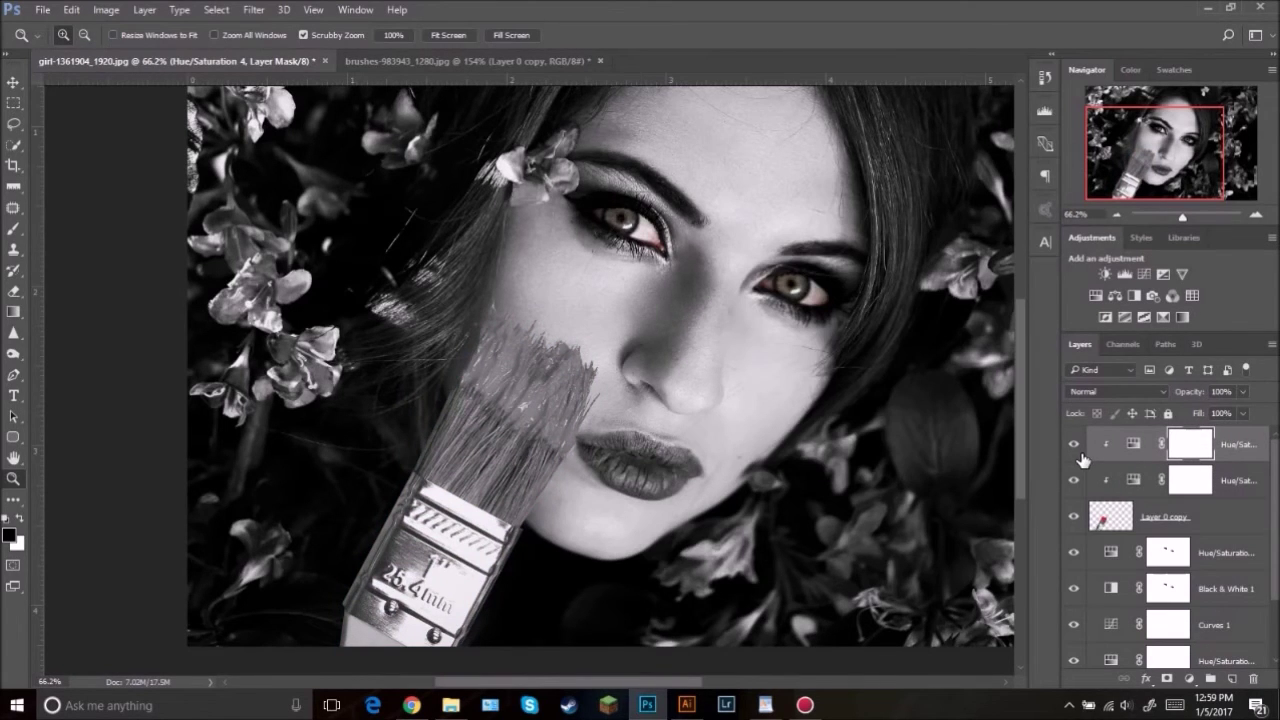
Step: Add a Brightness/Contrast layer clipped to the paintbrush, with brightness 101, contrast 32 and 72% layer opacity
{"action": "left_click", "coordinate": [1188, 679]}
{"action": "left_click", "coordinate": [1190, 394]}
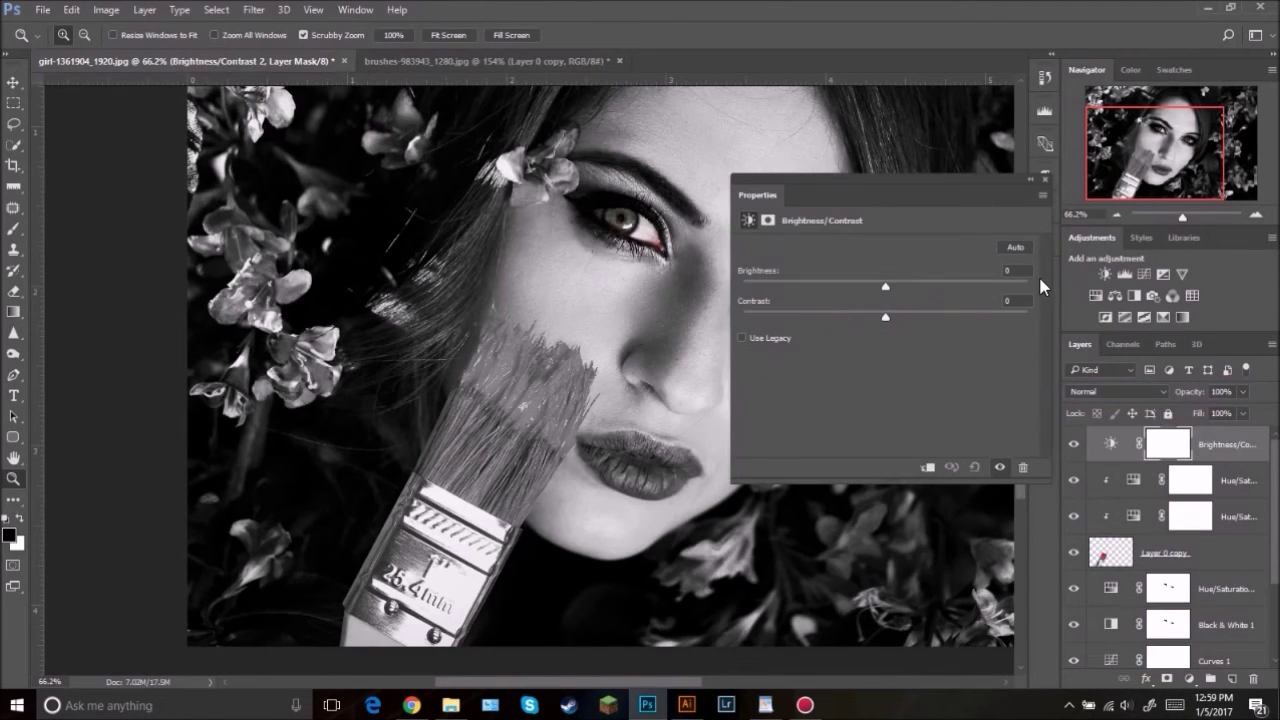
{"action": "type", "text": "101"}
{"action": "type", "text": "3"}
{"action": "type", "text": "2"}
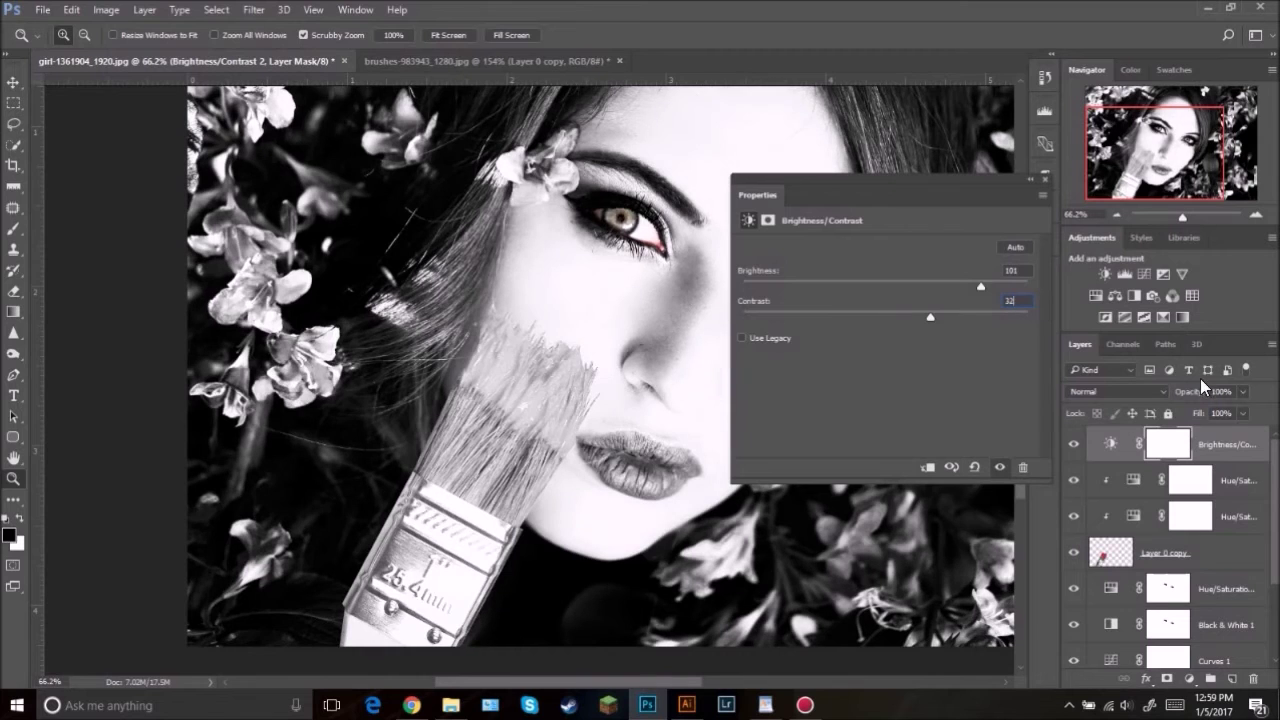
{"action": "left_click", "coordinate": [1230, 462], "text": "alt"}
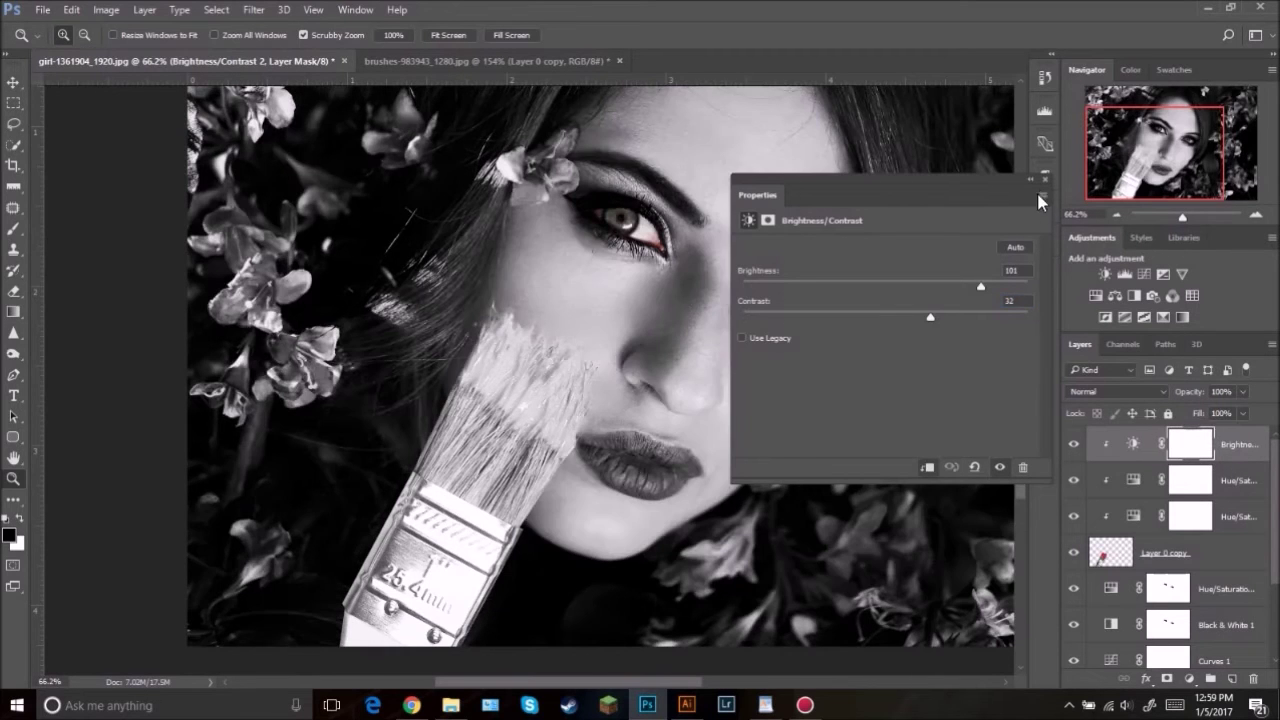
{"action": "left_click", "coordinate": [1045, 180]}
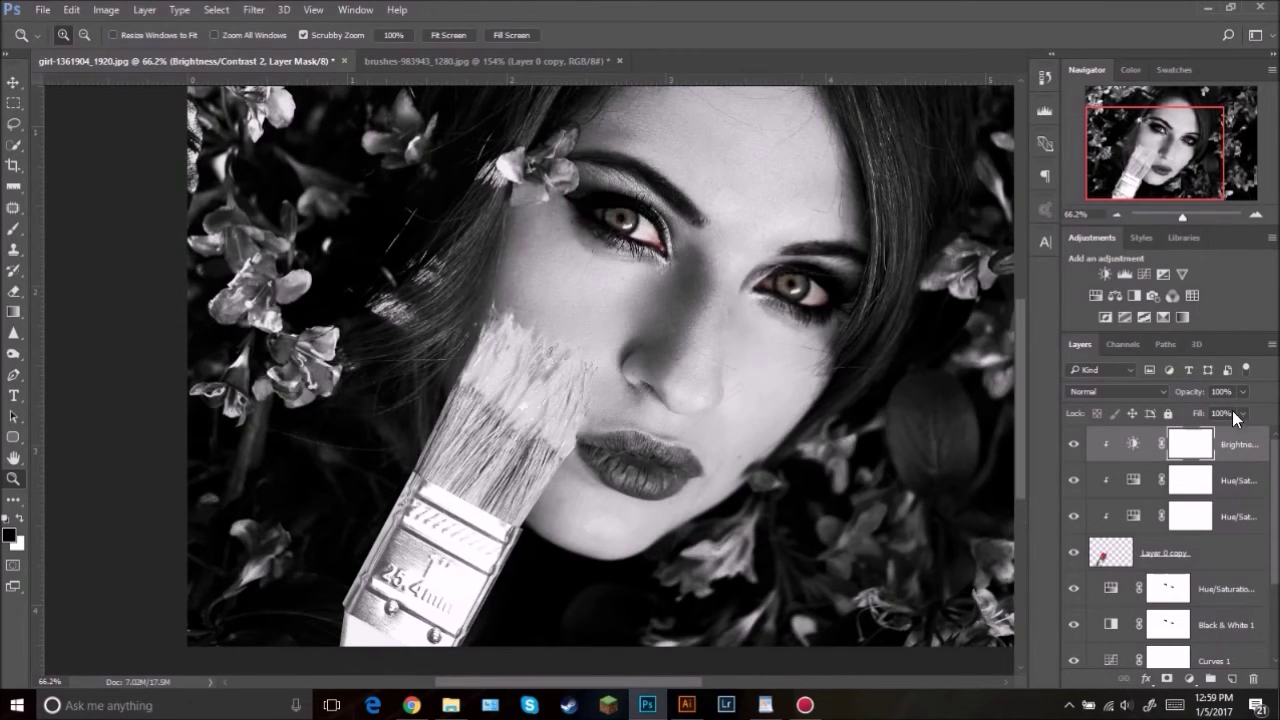
{"action": "left_click_drag", "start_coordinate": [1195, 390], "coordinate": [1183, 391]}
Step: Target the mask of the desaturating Hue/Saturation layer and trace a closed Pen path around the bristles, following the metal ferrule's edge
{"action": "left_click_drag", "start_coordinate": [493, 443], "coordinate": [536, 437]}
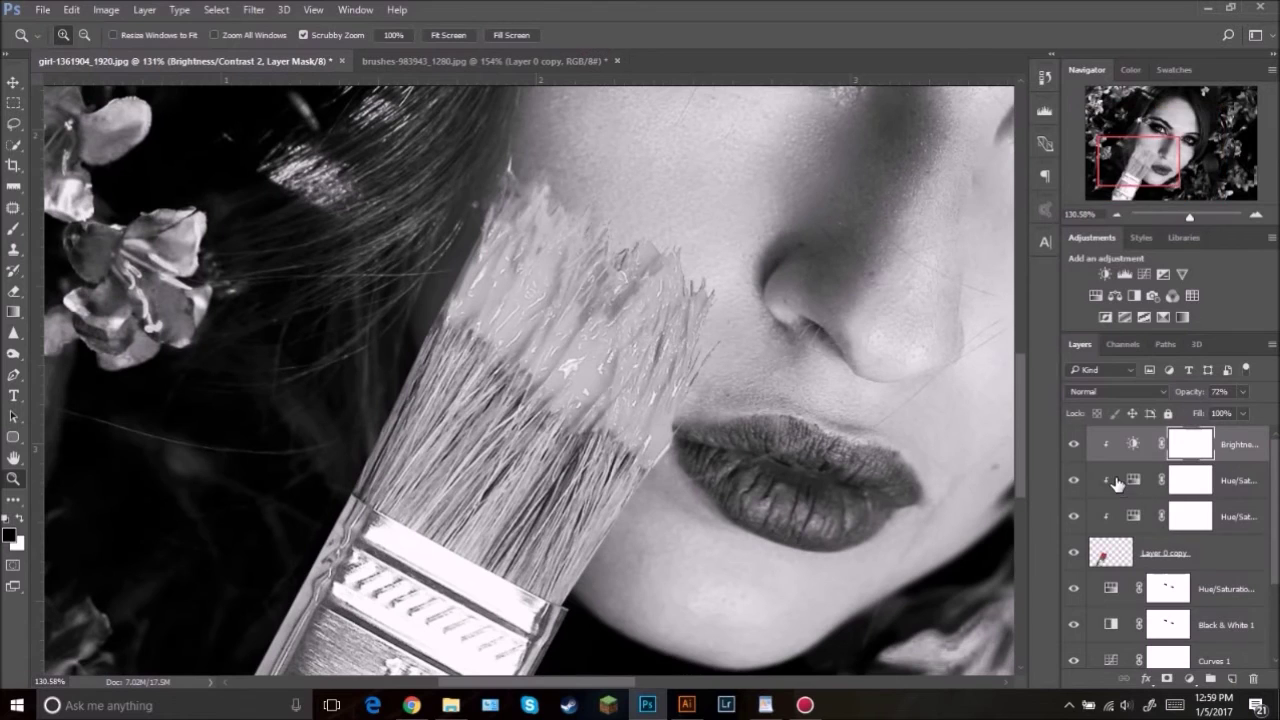
{"action": "double_click", "coordinate": [1135, 480]}
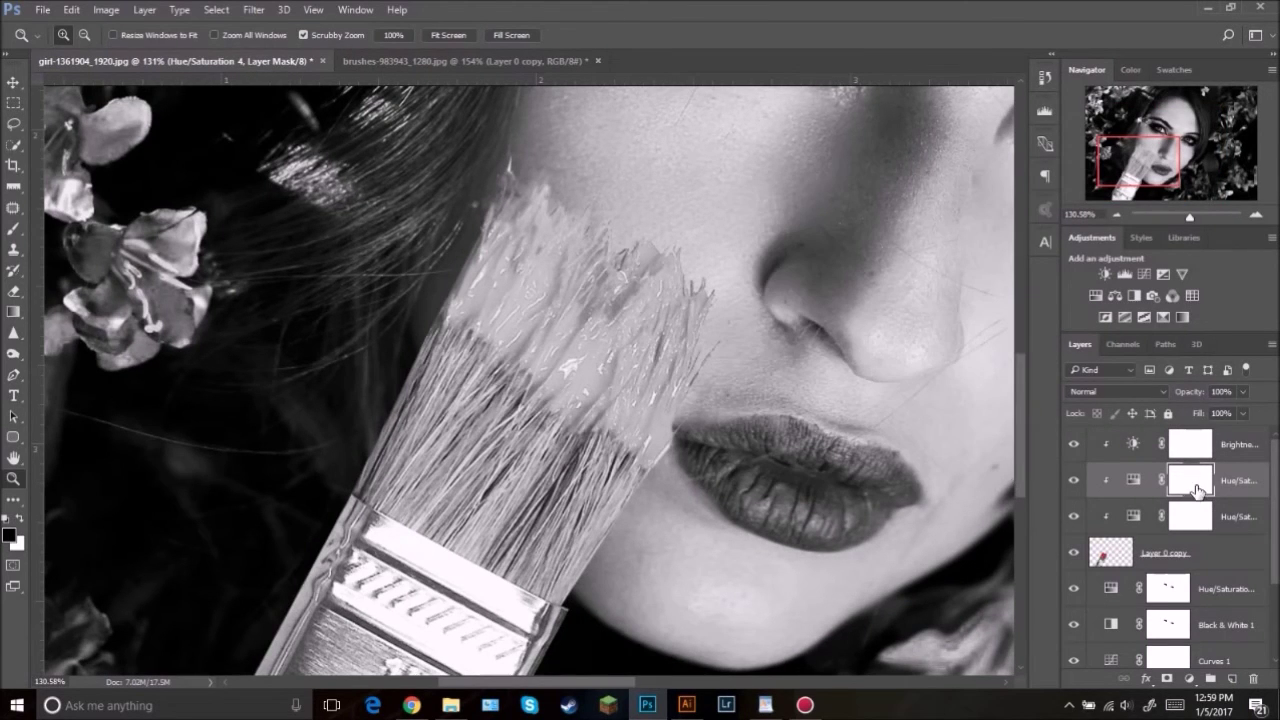
{"action": "left_click_drag", "start_coordinate": [483, 511], "coordinate": [513, 477]}
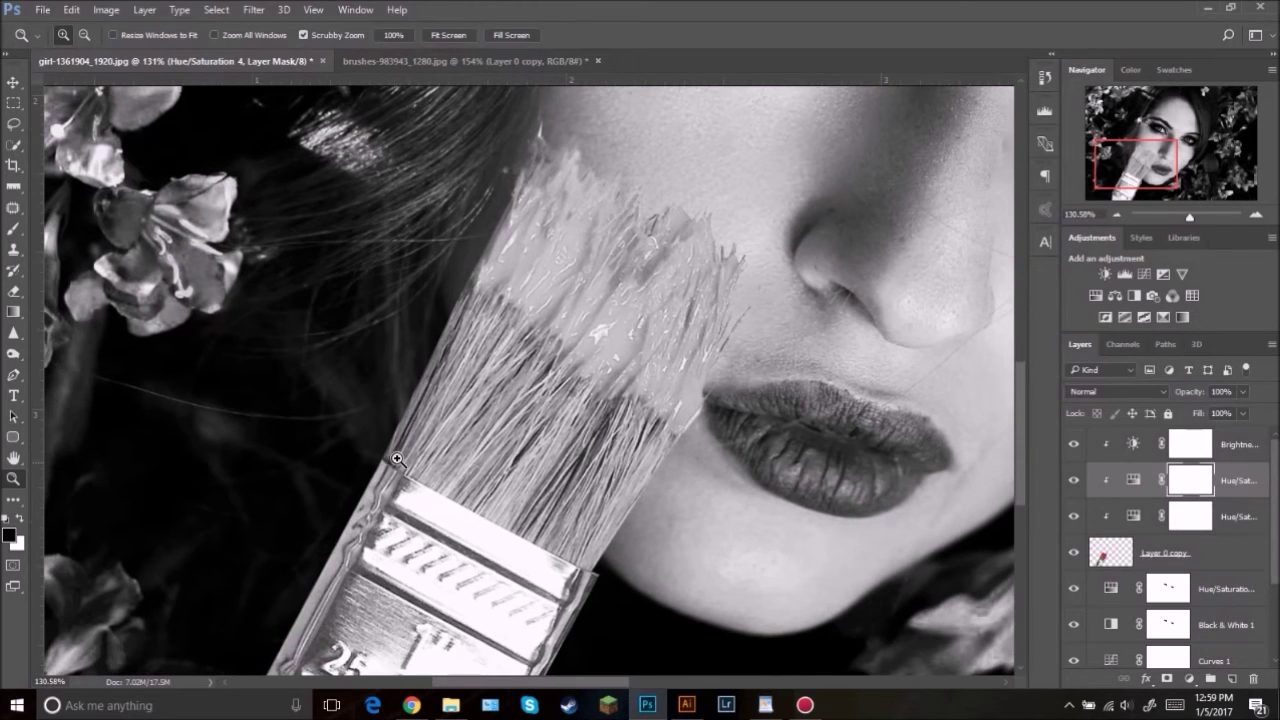
{"action": "key", "text": "p"}
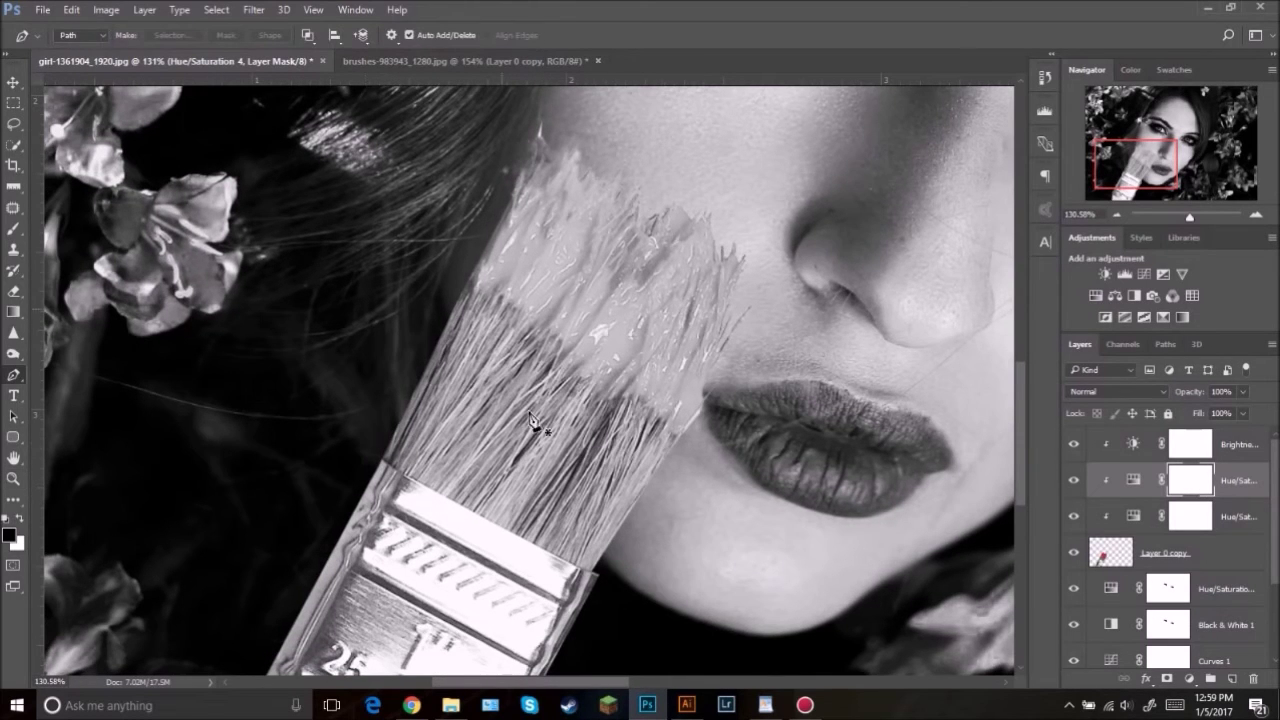
{"action": "left_click", "coordinate": [345, 427]}
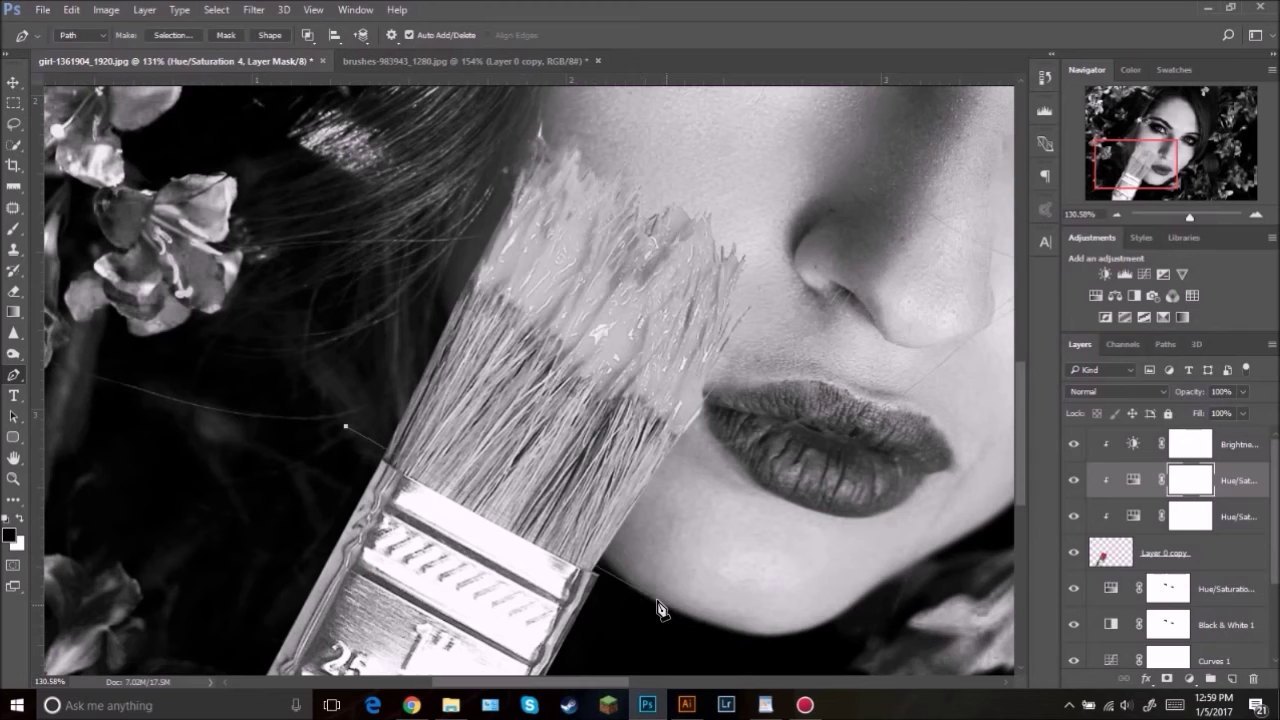
{"action": "left_click_drag", "start_coordinate": [663, 601], "coordinate": [843, 658]}
{"action": "left_click_drag", "start_coordinate": [824, 336], "coordinate": [826, 165]}
{"action": "left_click_drag", "start_coordinate": [578, 92], "coordinate": [405, 100]}
{"action": "left_click", "coordinate": [383, 295]}
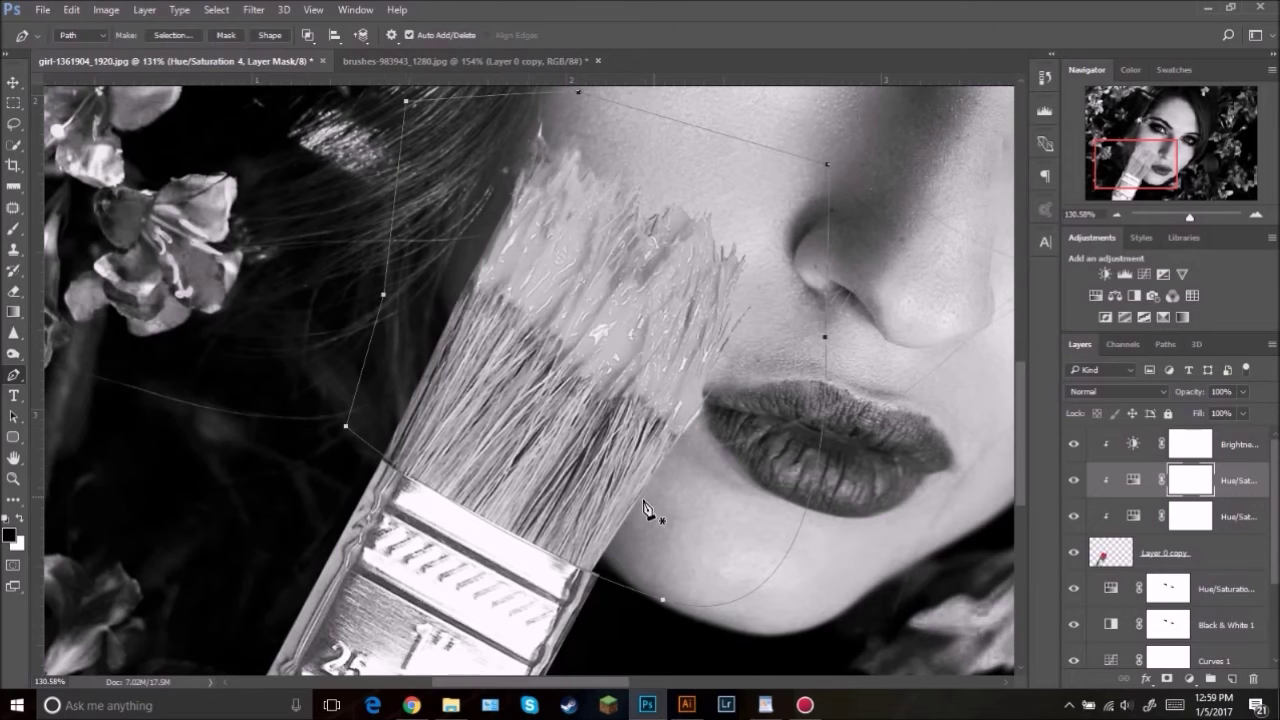
Step: Turn the path into a selection and paint black inside it on the clipped adjustment masks to restore the bristles' colour
{"action": "right_click", "coordinate": [527, 268]}
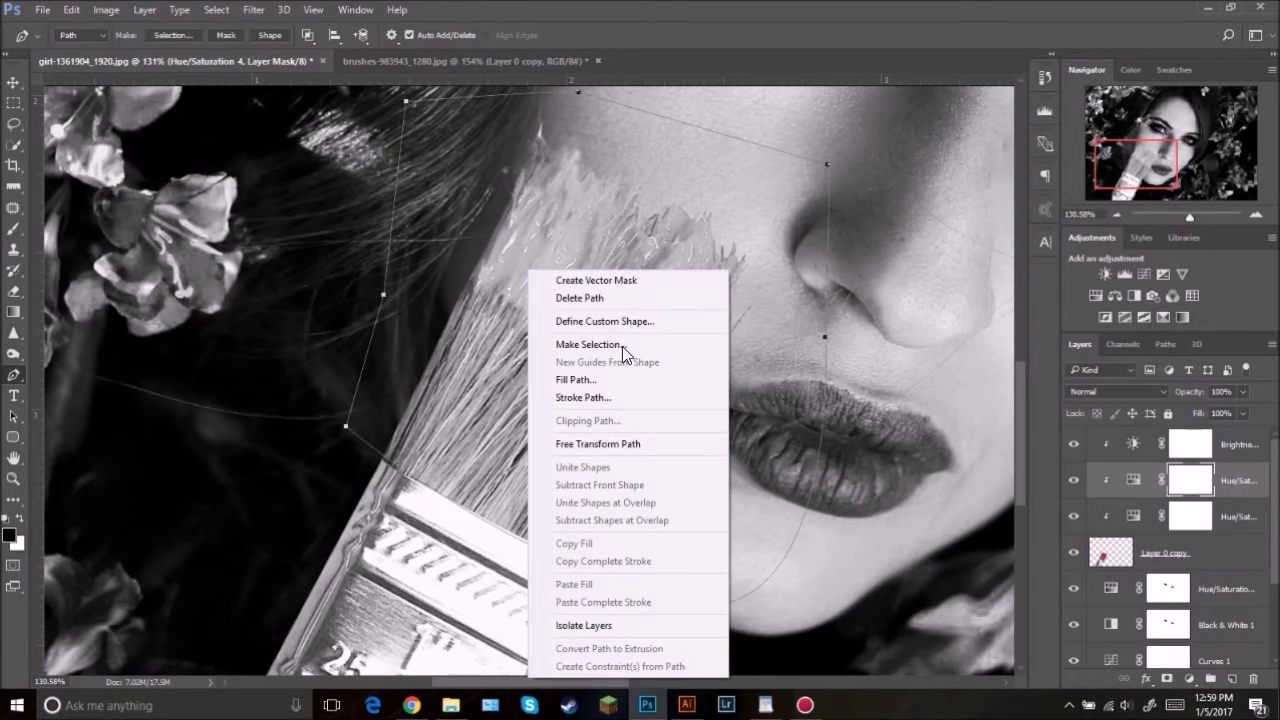
{"action": "left_click", "coordinate": [622, 347]}
{"action": "left_click", "coordinate": [729, 200]}
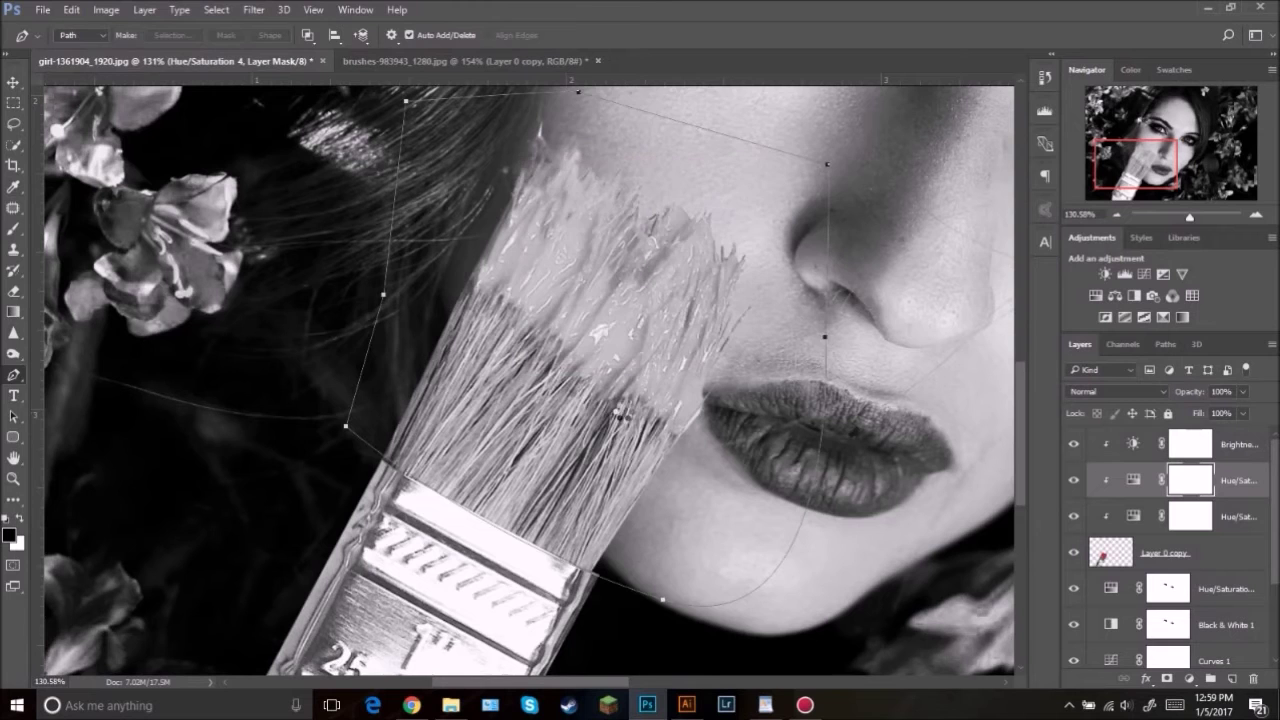
{"action": "key", "text": "b"}
{"action": "left_click_drag", "start_coordinate": [575, 420], "coordinate": [642, 414]}
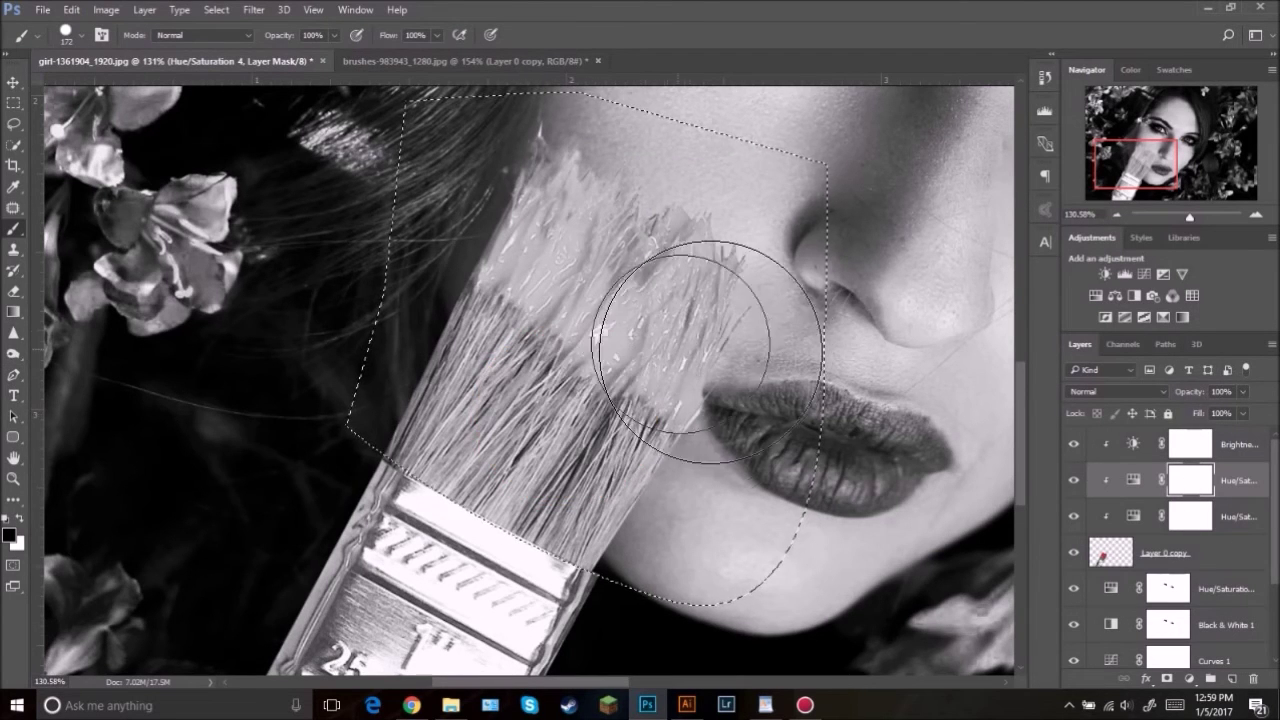
{"action": "mouse_move", "coordinate": [694, 257]}
{"action": "left_mouse_down"}
{"action": "mouse_move", "coordinate": [694, 366]}
{"action": "mouse_move", "coordinate": [457, 514]}
{"action": "left_mouse_up"}
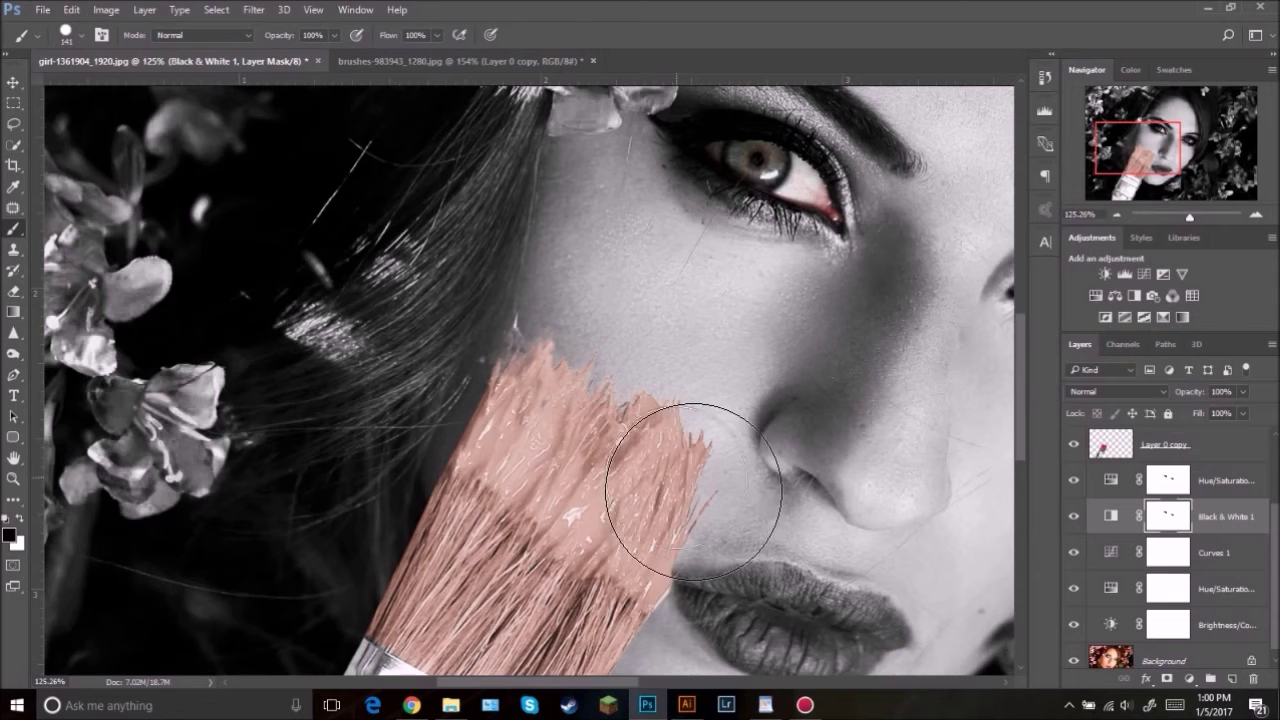
Step: Paint black on the Black & White 1 mask just beyond the bristle tips to reveal a patch of coloured skin
{"action": "mouse_move", "coordinate": [662, 432]}
{"action": "left_mouse_down"}
{"action": "mouse_move", "coordinate": [648, 395]}
{"action": "mouse_move", "coordinate": [578, 405]}
{"action": "mouse_move", "coordinate": [582, 363]}
{"action": "mouse_move", "coordinate": [640, 376]}
{"action": "mouse_move", "coordinate": [611, 372]}
{"action": "mouse_move", "coordinate": [689, 413]}
{"action": "mouse_move", "coordinate": [699, 377]}
{"action": "mouse_move", "coordinate": [659, 391]}
{"action": "mouse_move", "coordinate": [613, 367]}
{"action": "mouse_move", "coordinate": [591, 390]}
{"action": "mouse_move", "coordinate": [598, 407]}
{"action": "mouse_move", "coordinate": [645, 361]}
{"action": "mouse_move", "coordinate": [697, 402]}
{"action": "mouse_move", "coordinate": [671, 444]}
{"action": "mouse_move", "coordinate": [684, 419]}
{"action": "mouse_move", "coordinate": [651, 371]}
{"action": "mouse_move", "coordinate": [729, 379]}
{"action": "mouse_move", "coordinate": [711, 363]}
{"action": "mouse_move", "coordinate": [631, 350]}
{"action": "left_mouse_up"}
{"action": "right_click", "coordinate": [679, 377], "text": "alt"}
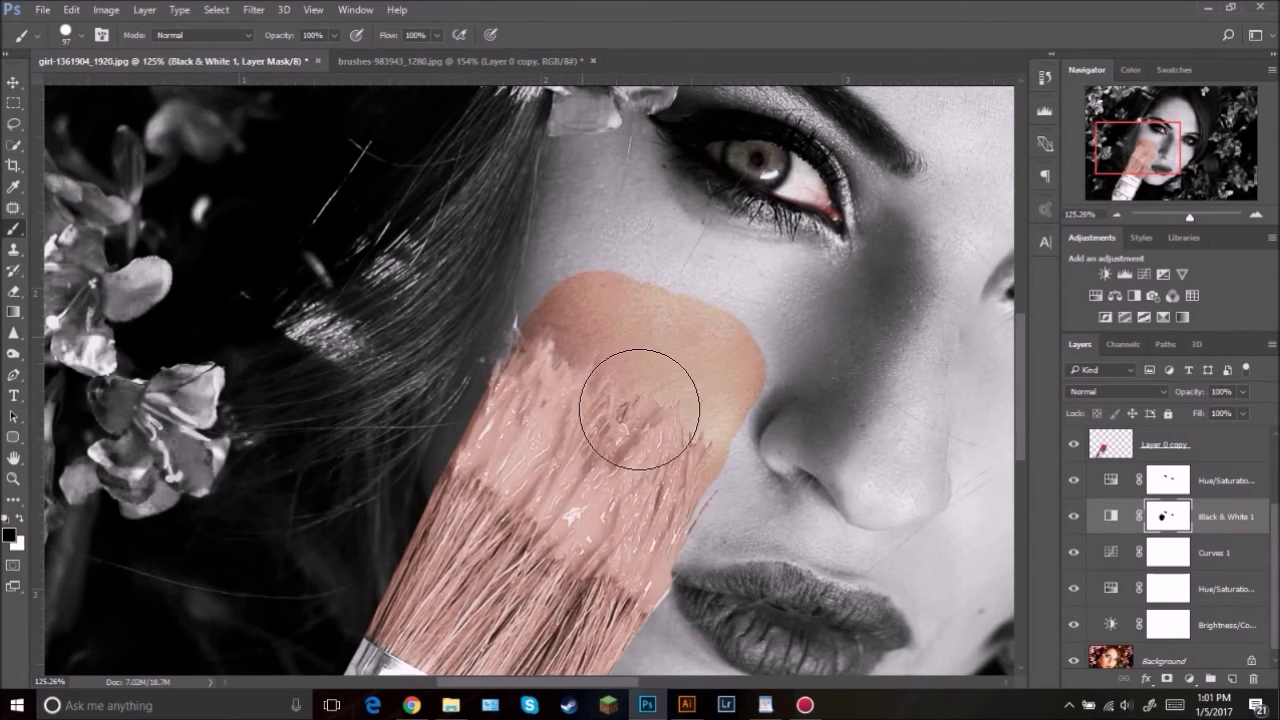
Step: Trim the coloured patch's edge beside the nose with white on the Black & White 1 mask, undoing the stray dab inside the patch
{"action": "key", "text": "z"}
{"action": "left_click_drag", "start_coordinate": [758, 424], "coordinate": [686, 451]}
{"action": "left_click_drag", "start_coordinate": [590, 449], "coordinate": [780, 454]}
{"action": "key", "text": "space"}
{"action": "left_click_drag", "start_coordinate": [628, 441], "coordinate": [845, 464]}
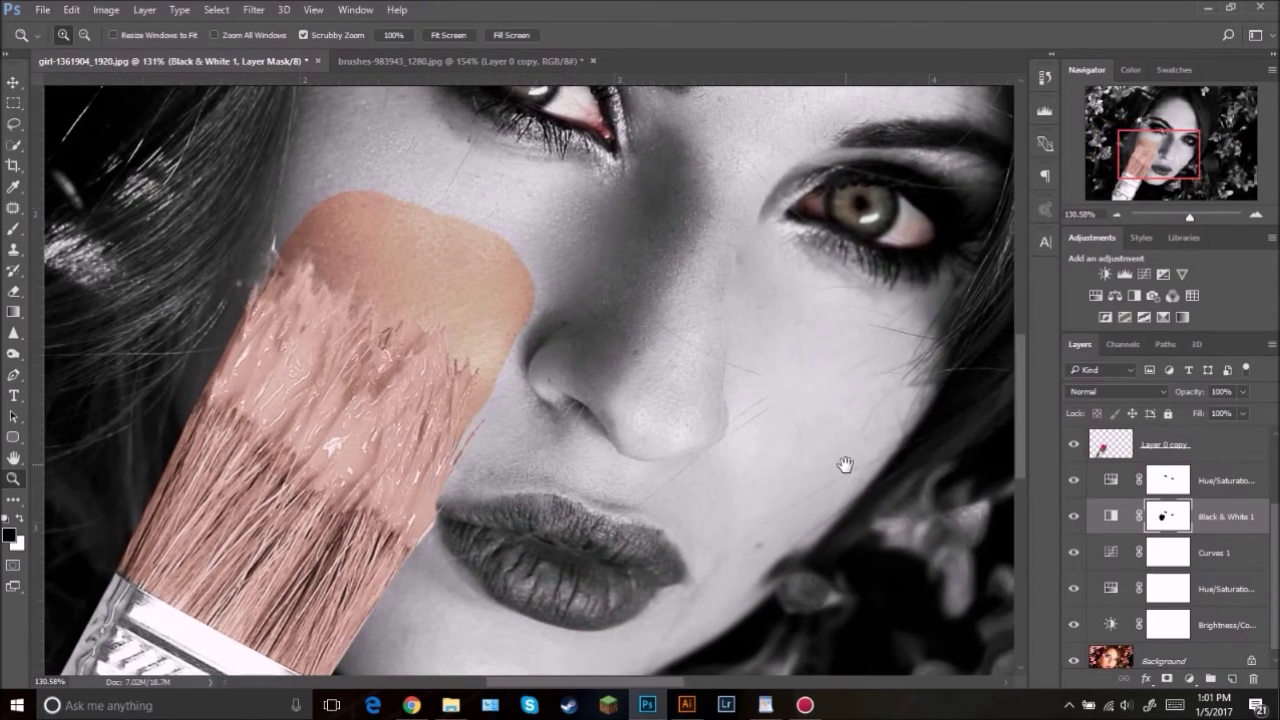
{"action": "key", "text": "b"}
{"action": "mouse_move", "coordinate": [506, 468]}
{"action": "left_mouse_down"}
{"action": "mouse_move", "coordinate": [537, 429]}
{"action": "mouse_move", "coordinate": [588, 281]}
{"action": "mouse_move", "coordinate": [515, 513]}
{"action": "left_mouse_up"}
{"action": "key", "text": "x"}
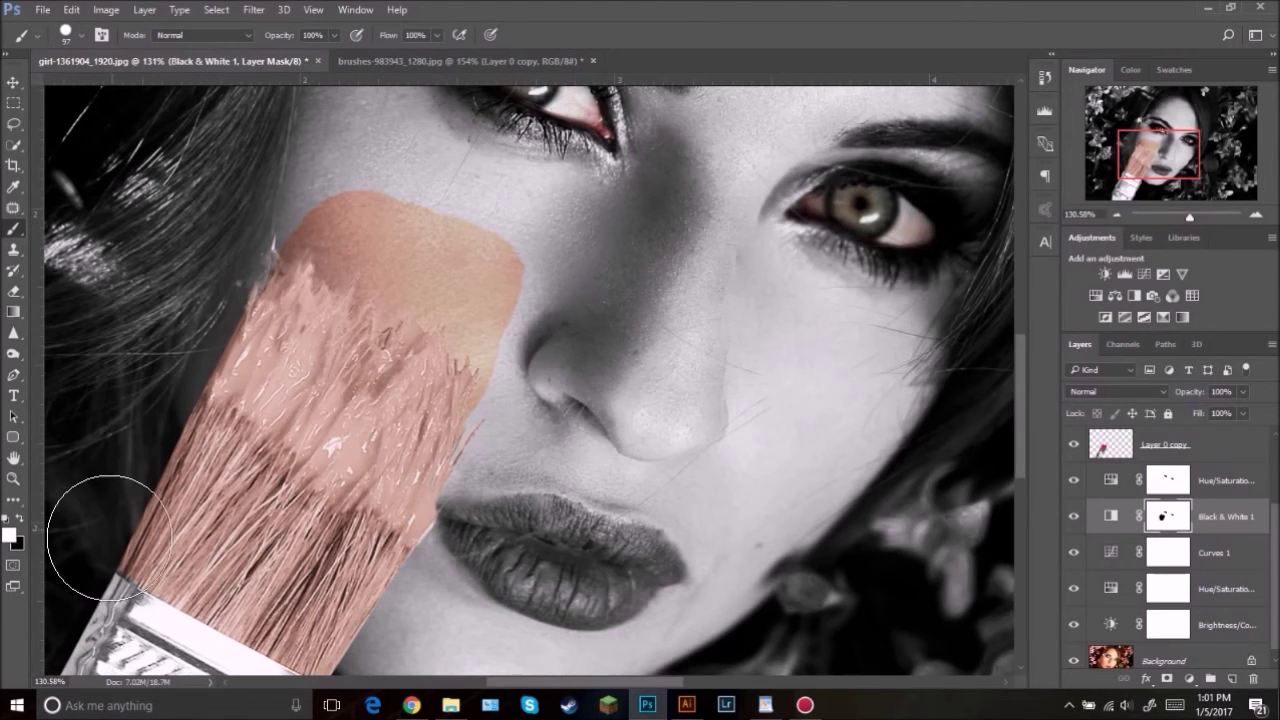
{"action": "key", "text": "x"}
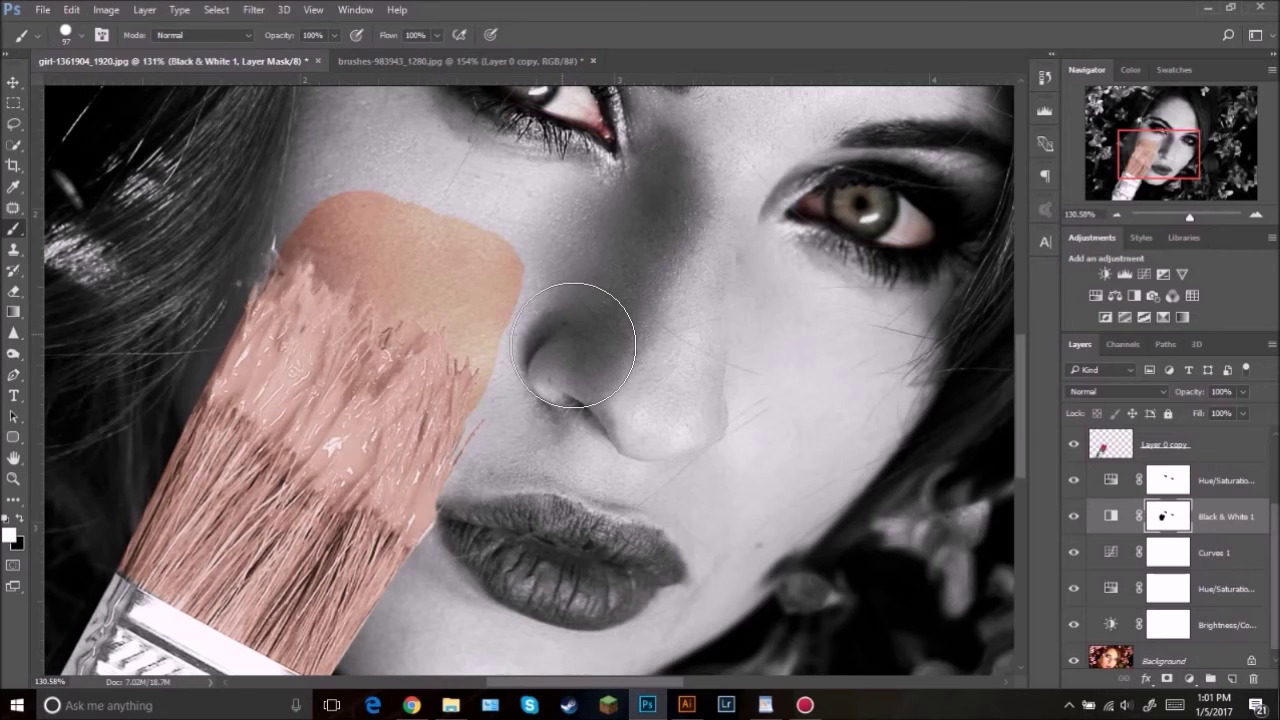
{"action": "left_click", "coordinate": [458, 302]}
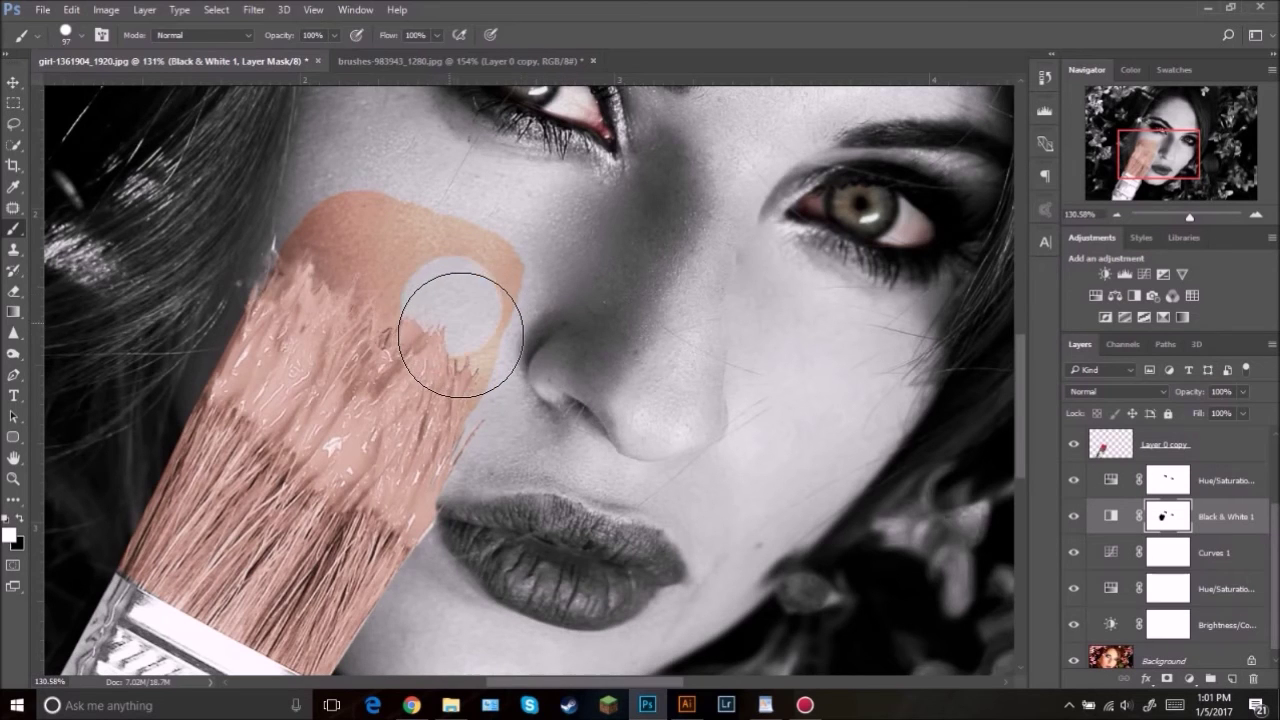
{"action": "key", "text": "ctrl+z"}
Step: Choose the 112 px curved grass-blade brush tip for painting on the Black & White 1 mask
{"action": "key", "text": "z"}
{"action": "left_click_drag", "start_coordinate": [612, 342], "coordinate": [528, 343]}
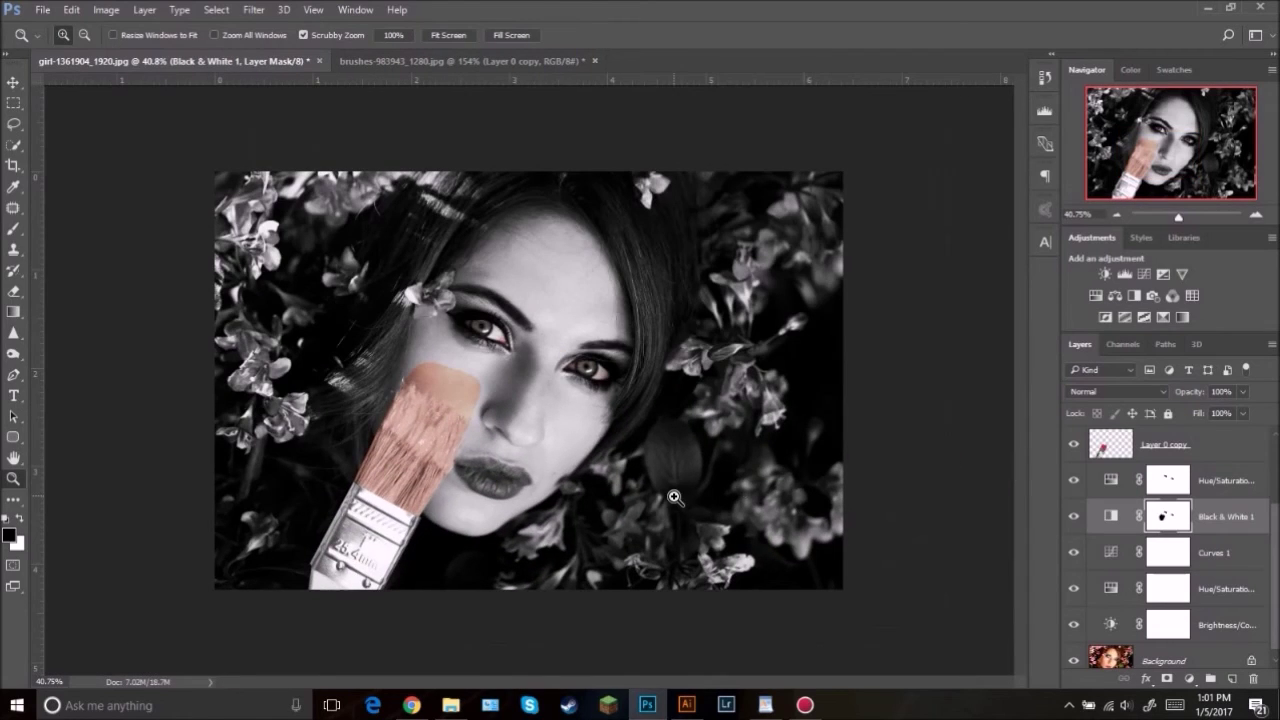
{"action": "left_click_drag", "start_coordinate": [492, 407], "coordinate": [534, 409]}
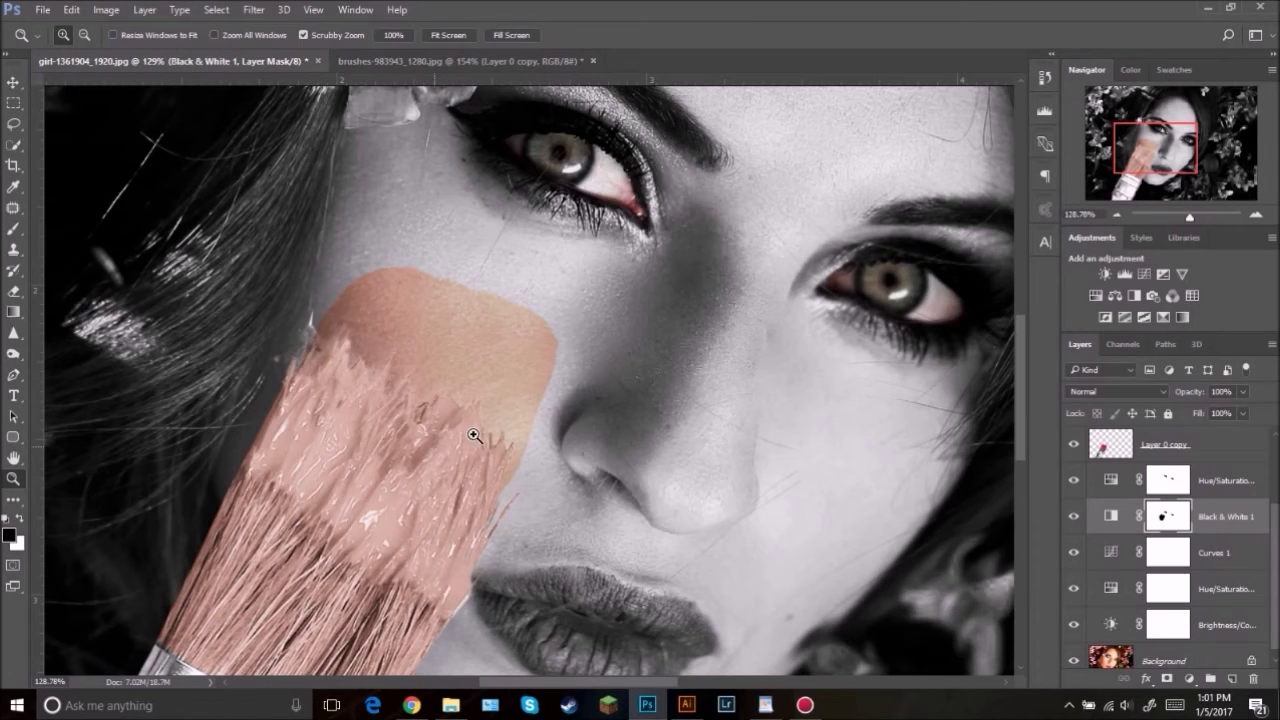
{"action": "scroll", "coordinate": [1212, 555], "scroll_direction": "up", "scroll_amount": 3}
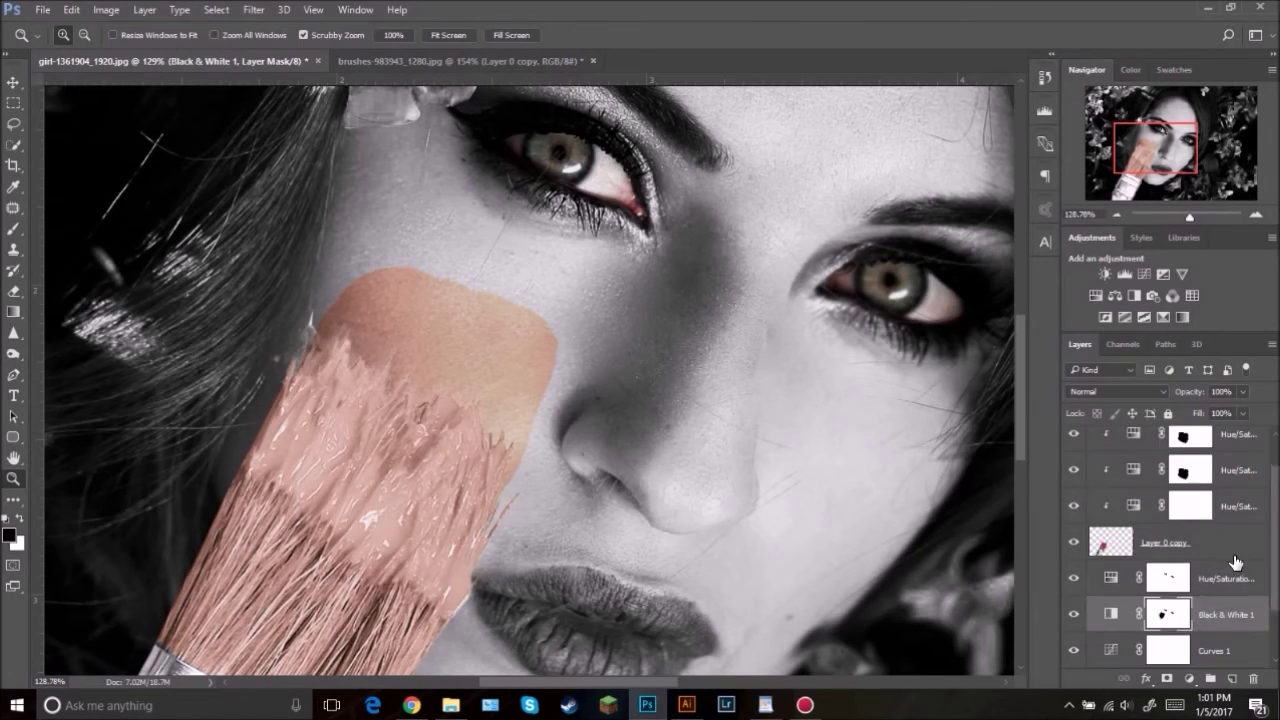
{"action": "left_click_drag", "start_coordinate": [600, 402], "coordinate": [574, 403]}
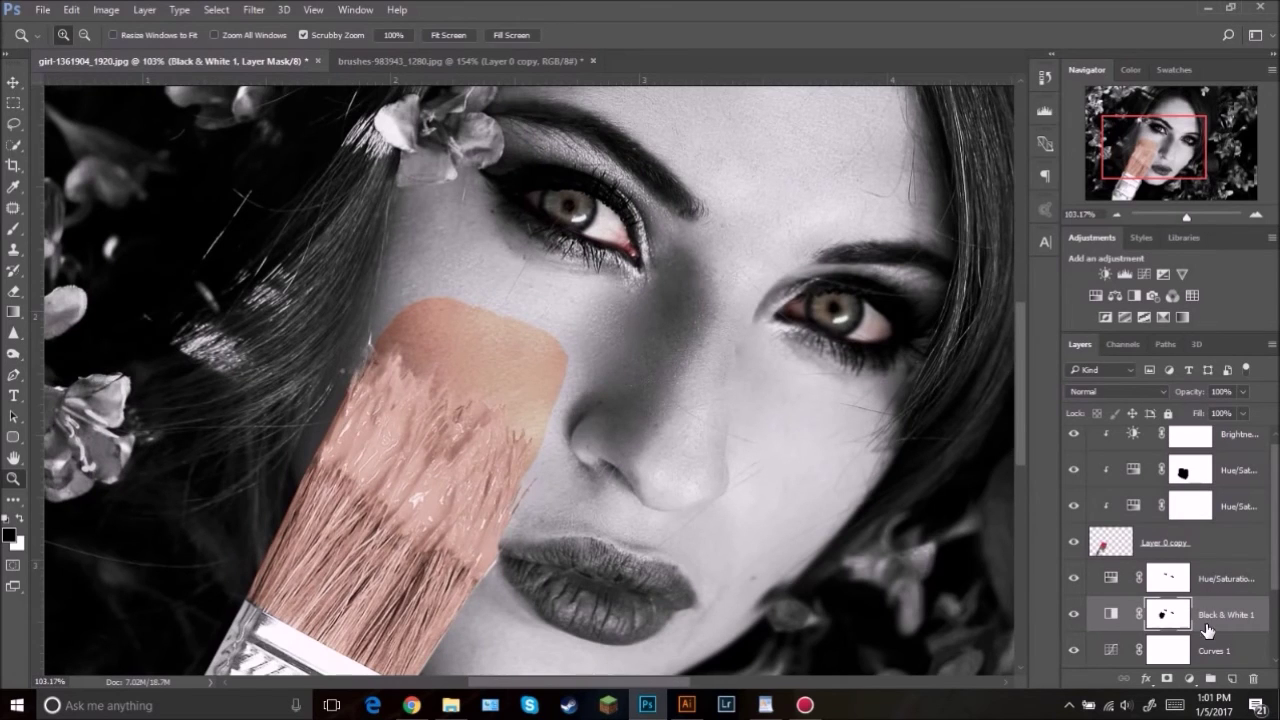
{"action": "key", "text": "b"}
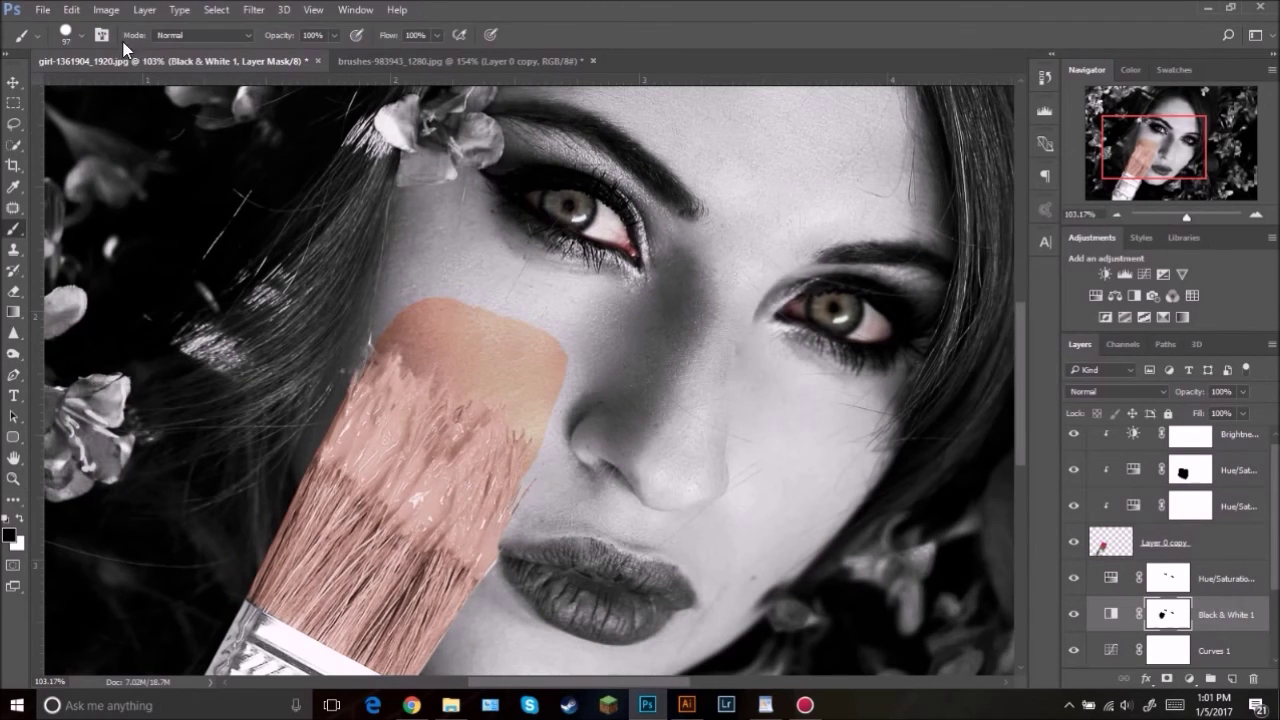
{"action": "left_click", "coordinate": [78, 34]}
{"action": "left_click", "coordinate": [157, 565]}
{"action": "left_click", "coordinate": [502, 66]}
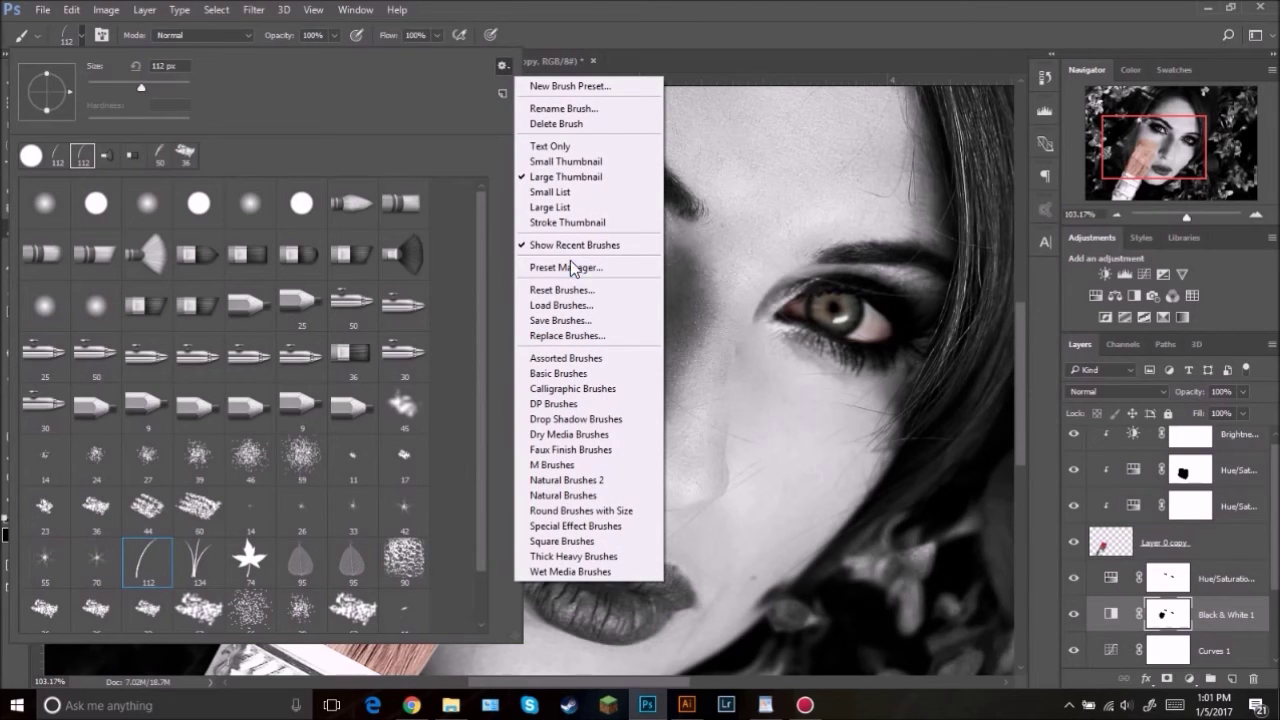
{"action": "left_click", "coordinate": [155, 572]}
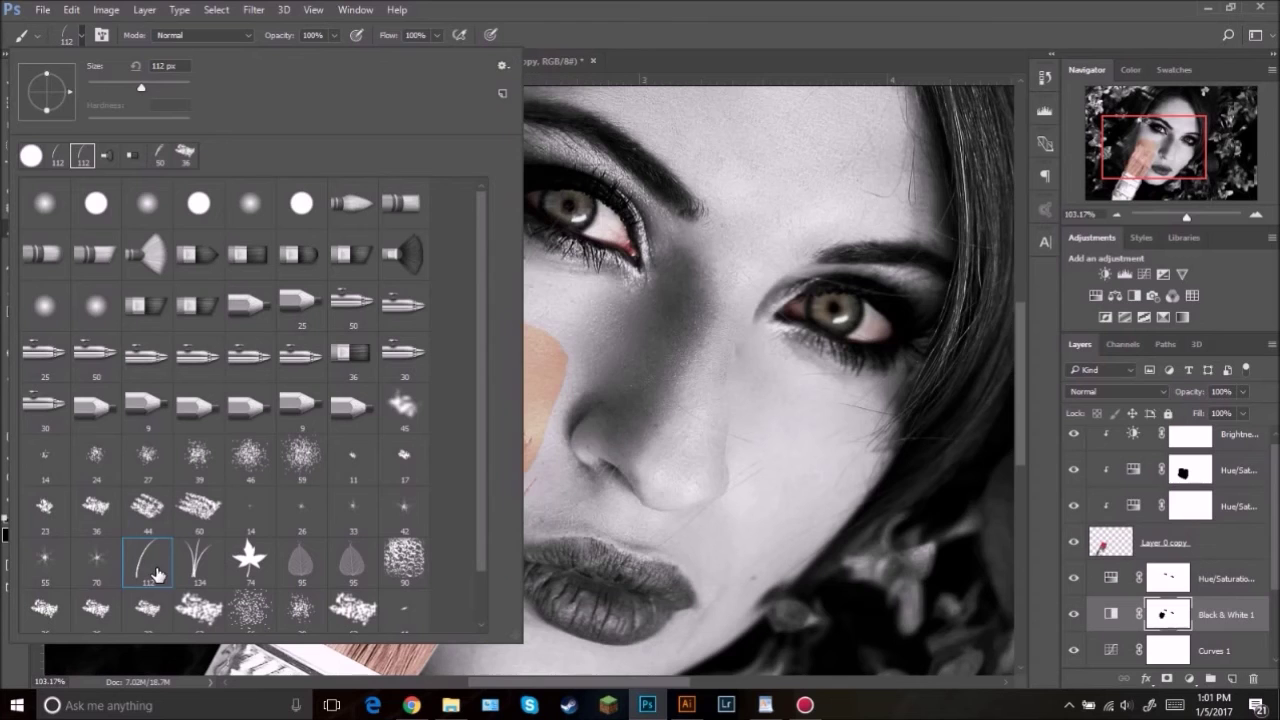
{"action": "left_click", "coordinate": [688, 39]}
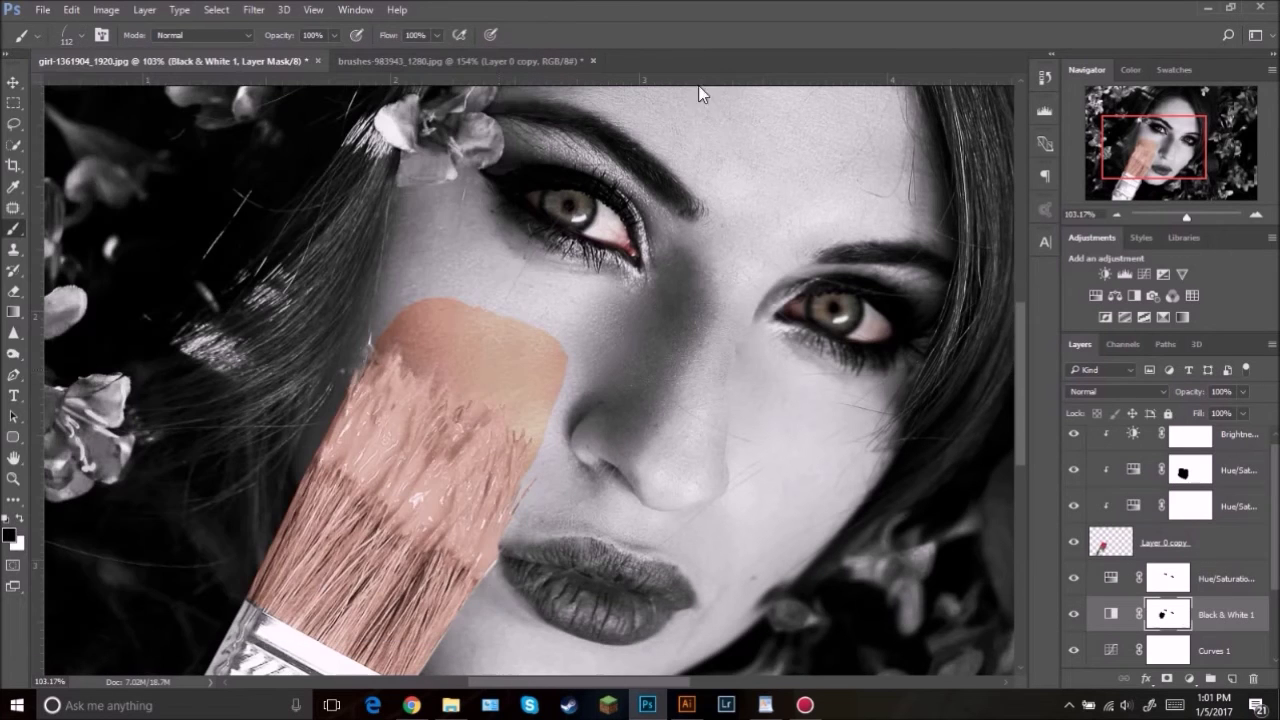
Step: Turn off the tip's Shape Dynamics and Scattering and texture the skin patch's upper edge on the mask at 51 px
{"action": "left_click", "coordinate": [102, 36]}
{"action": "left_click", "coordinate": [34, 164]}
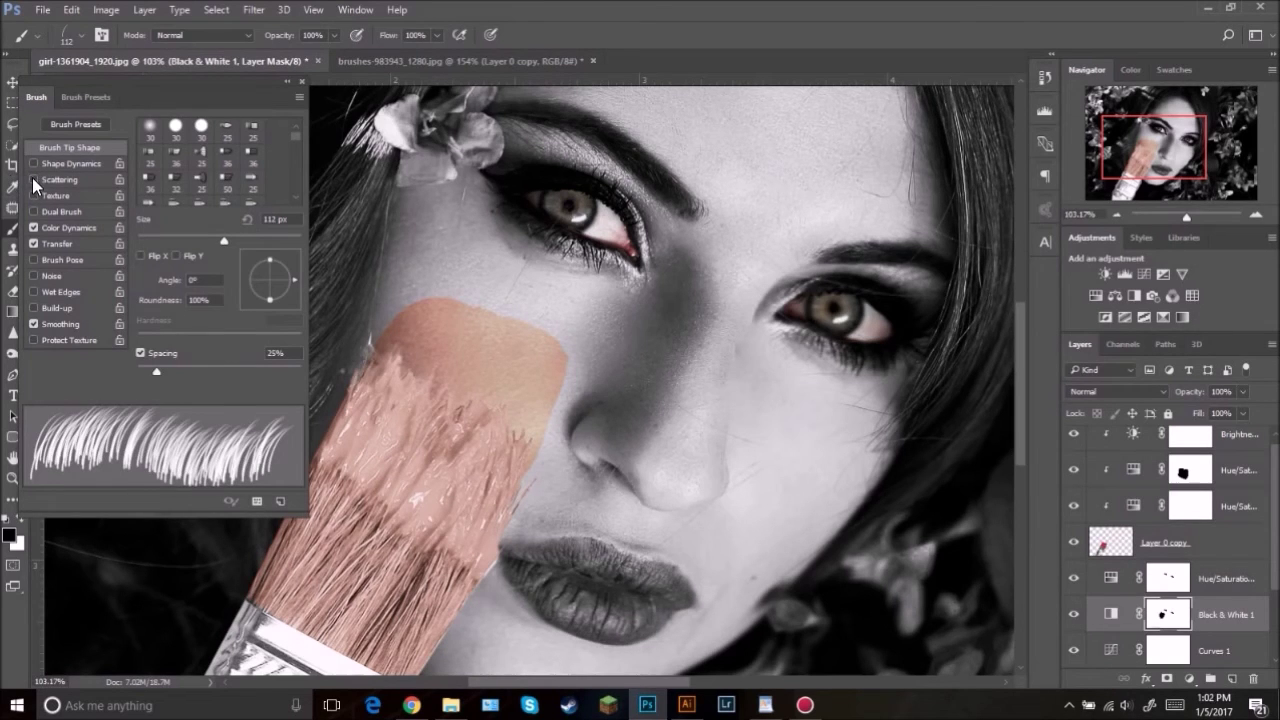
{"action": "left_click", "coordinate": [34, 180]}
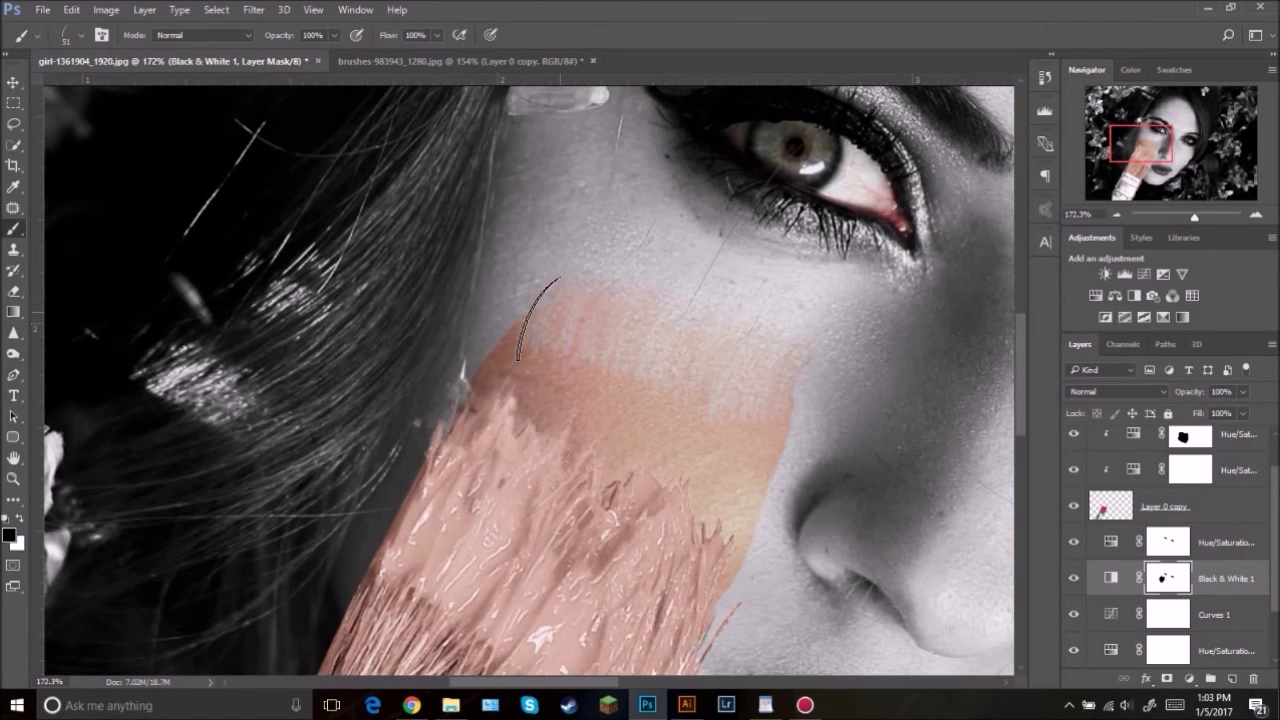
{"action": "key", "text": "x"}
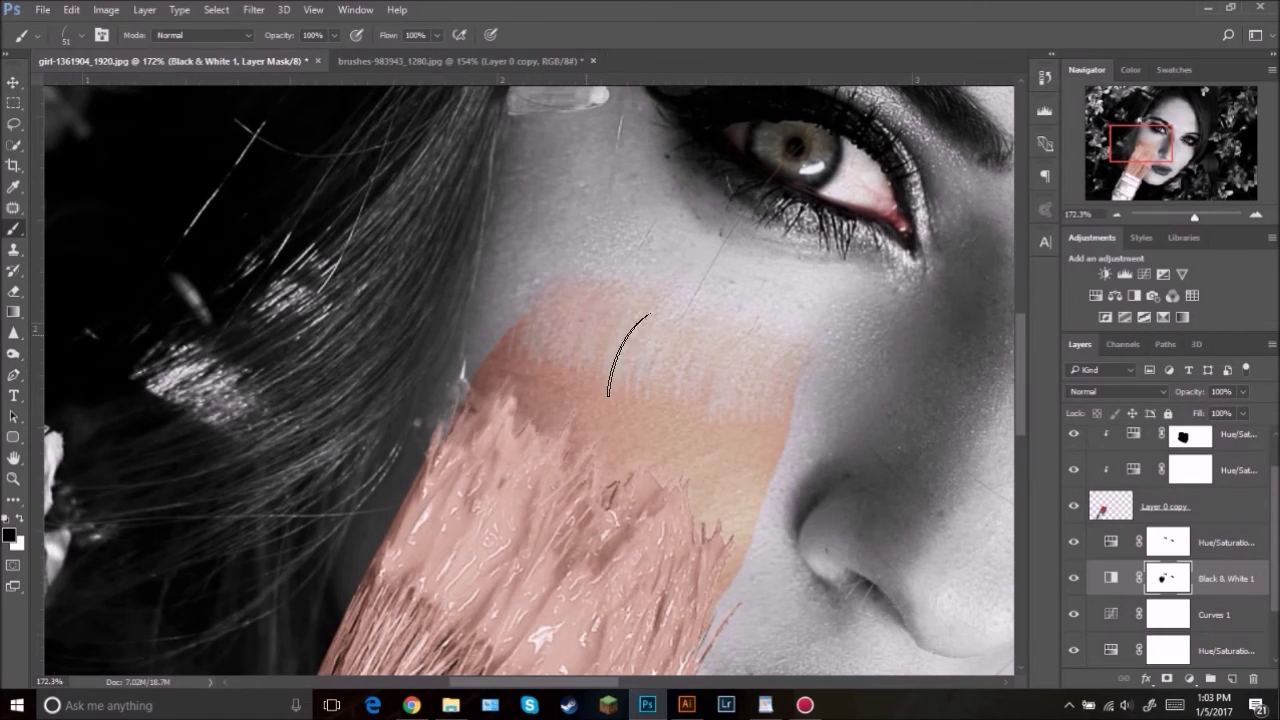
Step: Switch to a soft round 51 px brush and blend the upper edge of the coloured skin patch on the Black & White 1 mask
{"action": "key", "text": "z"}
{"action": "mouse_move", "coordinate": [766, 411]}
{"action": "left_mouse_down"}
{"action": "mouse_move", "coordinate": [670, 402]}
{"action": "mouse_move", "coordinate": [522, 510]}
{"action": "left_mouse_up"}
{"action": "left_click_drag", "start_coordinate": [505, 362], "coordinate": [543, 406]}
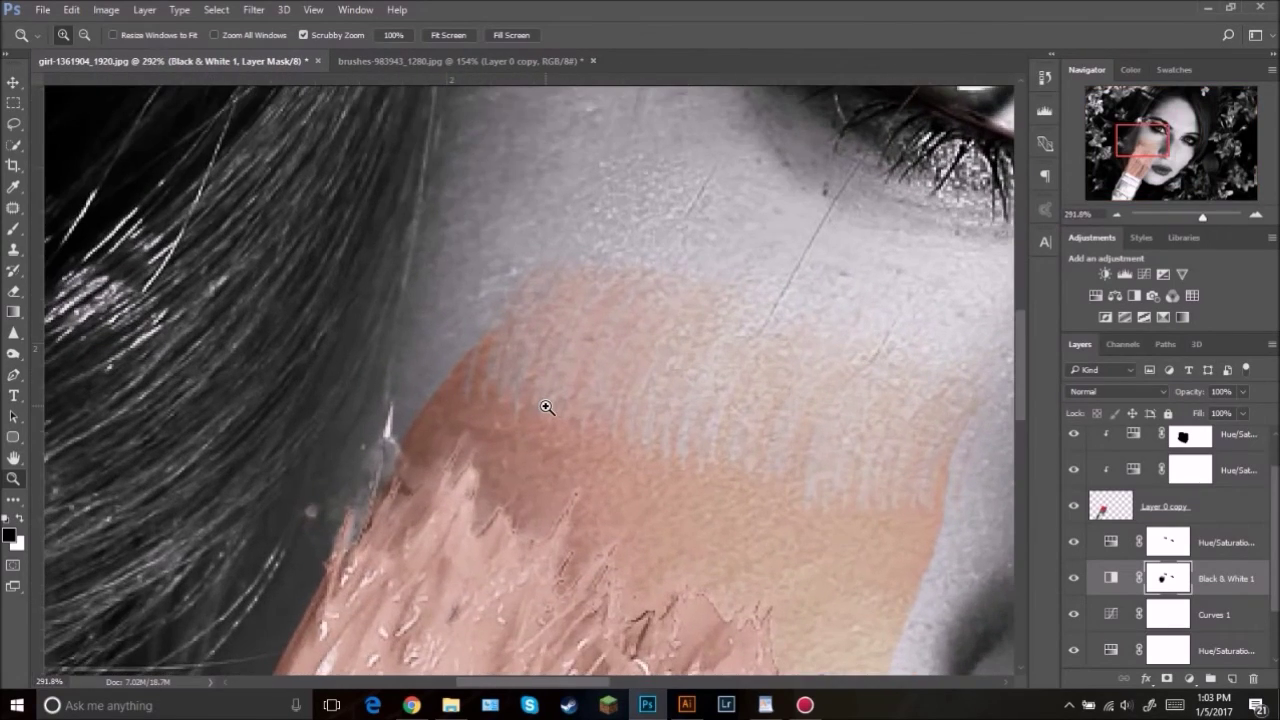
{"action": "key", "text": "b"}
{"action": "left_click", "coordinate": [76, 31]}
{"action": "left_click", "coordinate": [147, 205]}
{"action": "left_click", "coordinate": [596, 29]}
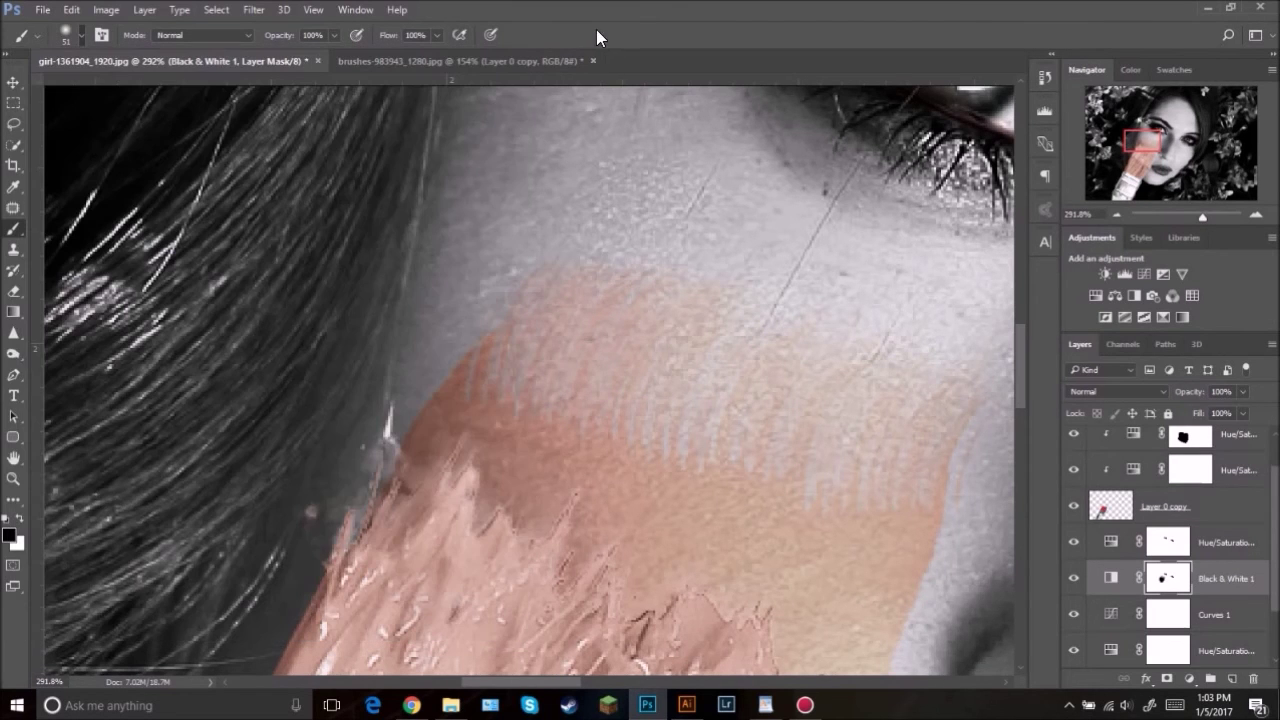
{"action": "mouse_move", "coordinate": [489, 416]}
{"action": "left_mouse_down"}
{"action": "mouse_move", "coordinate": [680, 420]}
{"action": "mouse_move", "coordinate": [856, 500]}
{"action": "mouse_move", "coordinate": [604, 445]}
{"action": "mouse_move", "coordinate": [490, 442]}
{"action": "left_mouse_up"}
{"action": "key", "text": "z"}
{"action": "mouse_move", "coordinate": [834, 506]}
{"action": "left_mouse_down"}
{"action": "mouse_move", "coordinate": [603, 289]}
{"action": "mouse_move", "coordinate": [614, 229]}
{"action": "mouse_move", "coordinate": [590, 217]}
{"action": "left_mouse_up"}
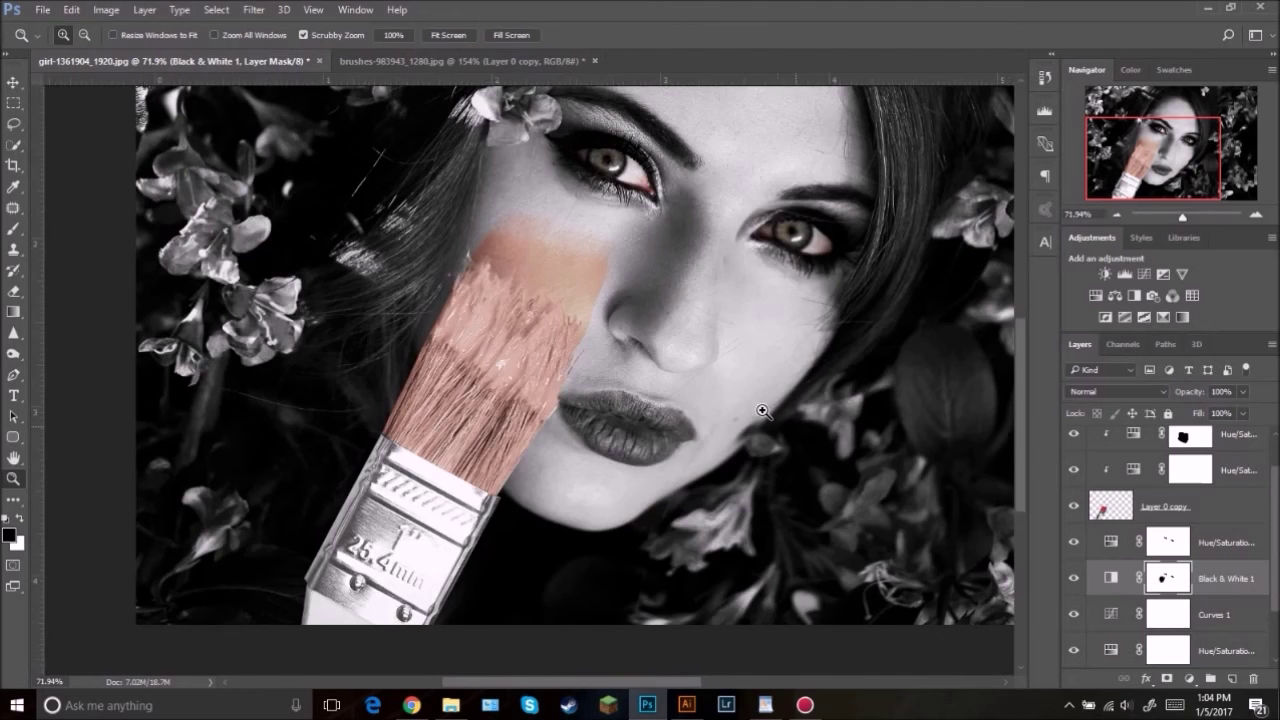
{"action": "left_click_drag", "start_coordinate": [762, 411], "coordinate": [656, 378]}
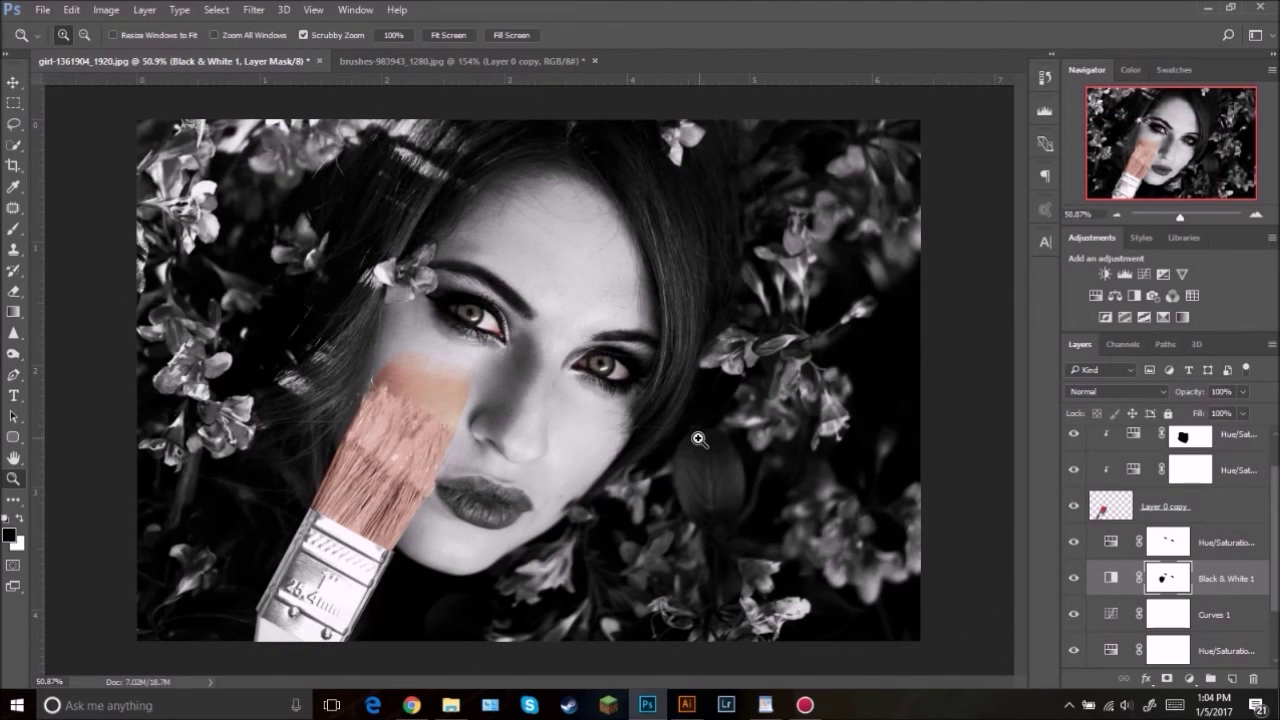
Step: Retouch the Black & White 1 mask at the inner corner of the eye nearest the paintbrush
{"action": "left_click_drag", "start_coordinate": [498, 363], "coordinate": [580, 347]}
{"action": "scroll", "coordinate": [1211, 556], "scroll_direction": "down", "scroll_amount": 2}
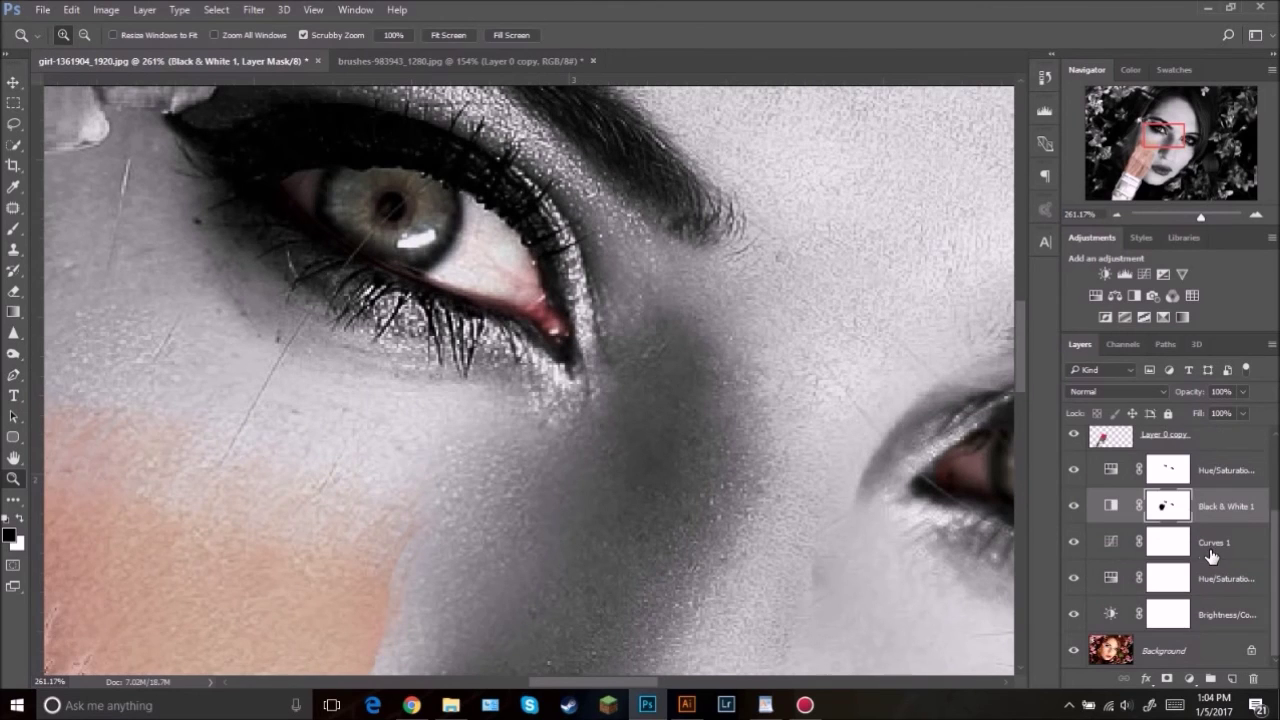
{"action": "left_click", "coordinate": [1166, 474]}
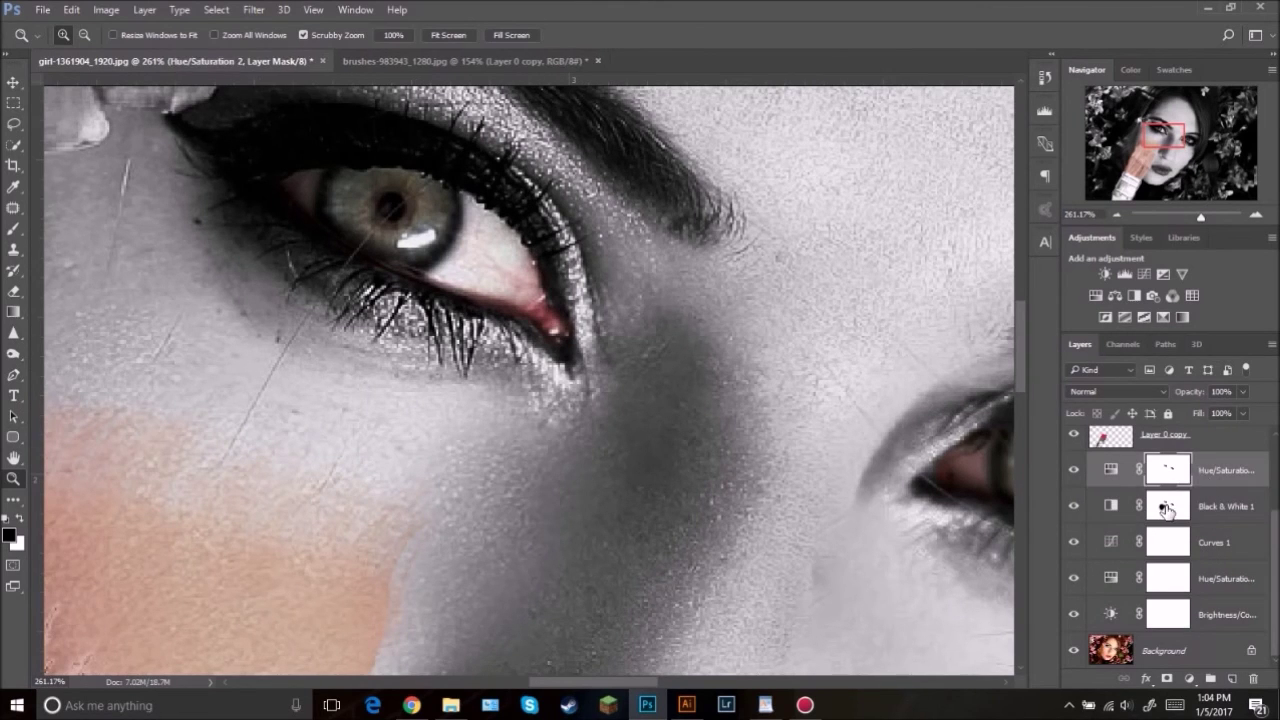
{"action": "left_click", "coordinate": [1166, 508]}
{"action": "key", "text": "b"}
{"action": "mouse_move", "coordinate": [592, 360]}
{"action": "left_mouse_down"}
{"action": "mouse_move", "coordinate": [588, 338]}
{"action": "mouse_move", "coordinate": [600, 362]}
{"action": "mouse_move", "coordinate": [578, 368]}
{"action": "left_mouse_up"}
{"action": "key", "text": "x"}
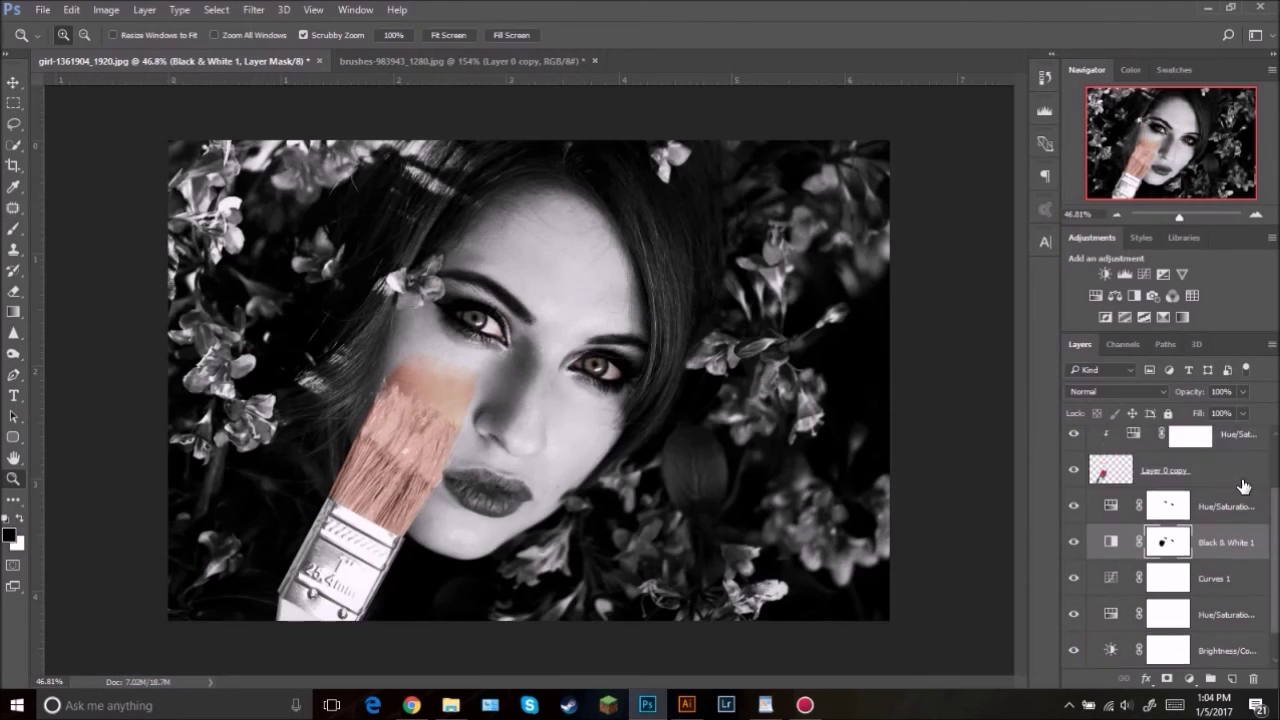
Step: Add a new empty layer above the topmost Brightness/Contrast adjustment layer
{"action": "scroll", "coordinate": [1239, 483], "scroll_direction": "up", "scroll_amount": 3}
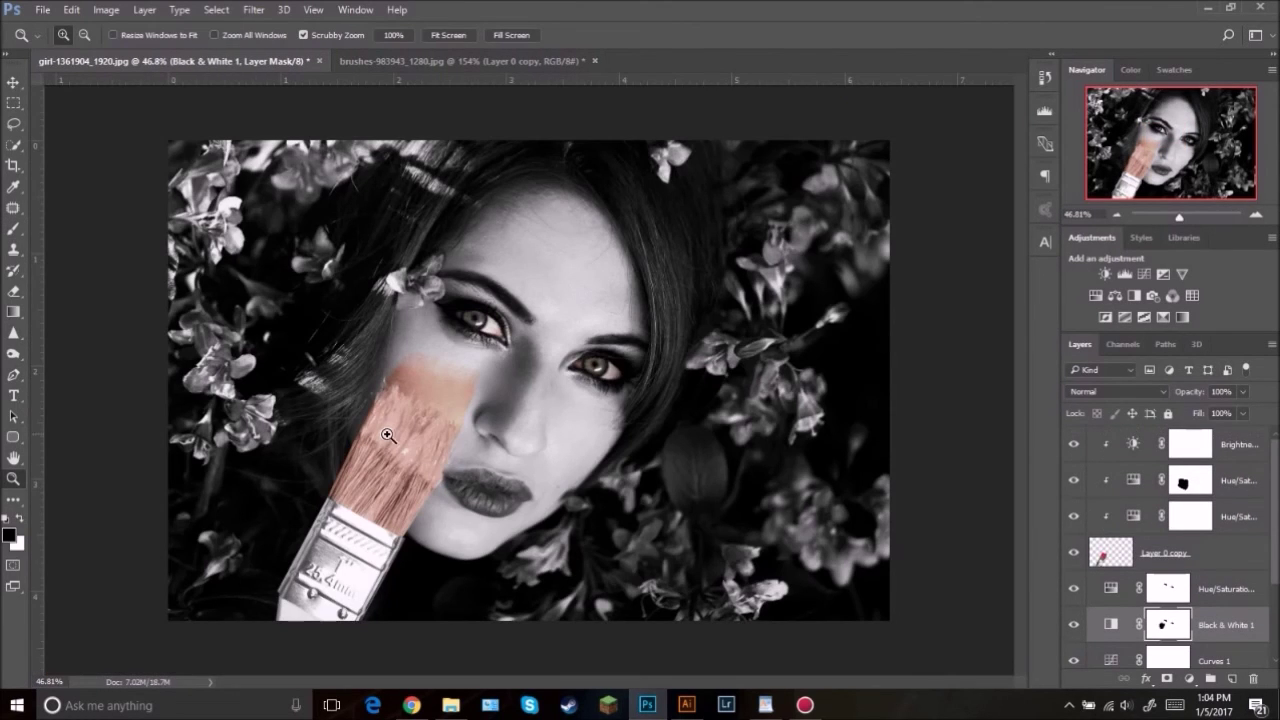
{"action": "left_click", "coordinate": [1217, 449]}
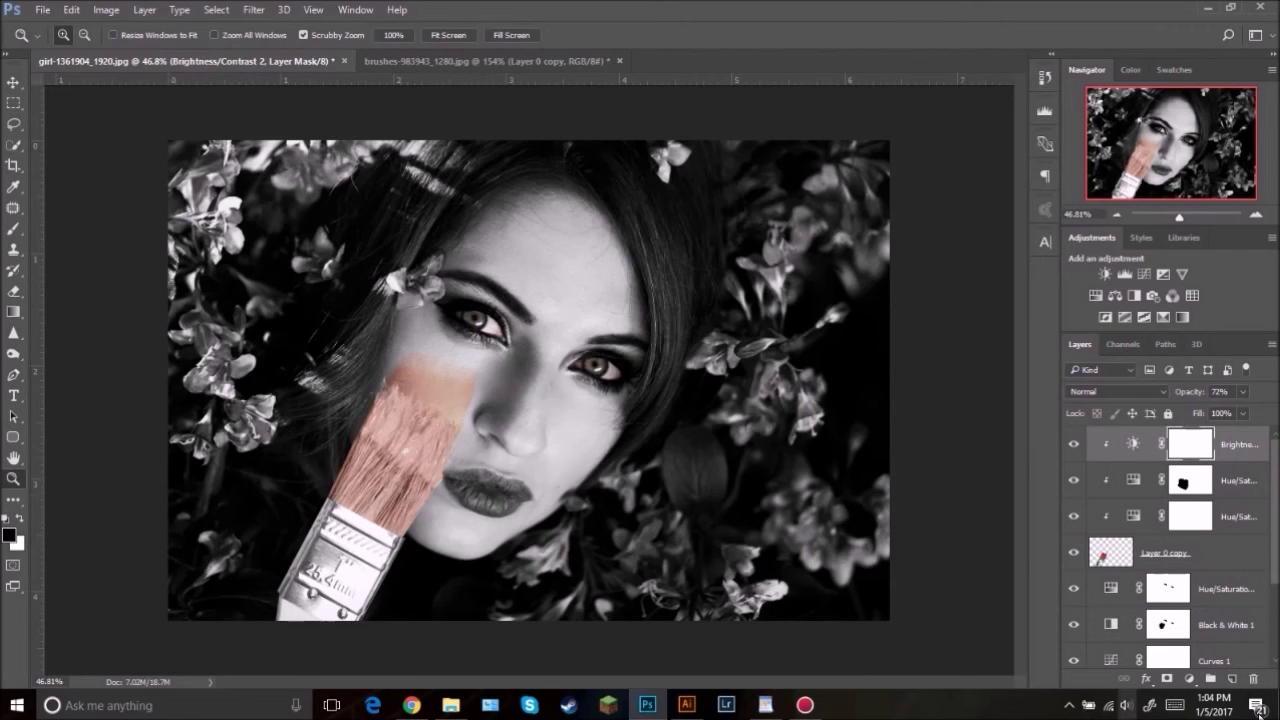
{"action": "left_click", "coordinate": [1232, 678]}
Step: Place Layer 1 directly beneath the Layer 0 copy paintbrush layer and paint a soft black 51 px shadow along the bristles' edge beside the mouth
{"action": "left_click_drag", "start_coordinate": [459, 507], "coordinate": [592, 492]}
{"action": "key", "text": "space"}
{"action": "left_click_drag", "start_coordinate": [366, 480], "coordinate": [648, 344]}
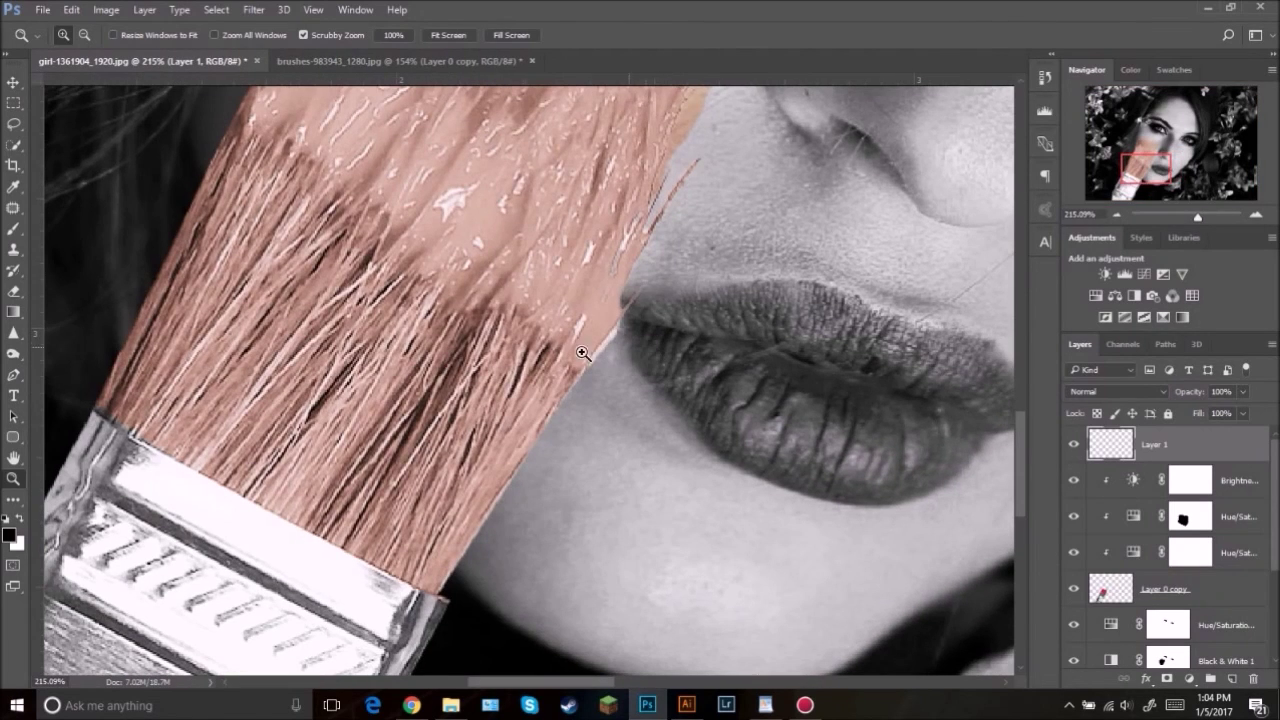
{"action": "key", "text": "b"}
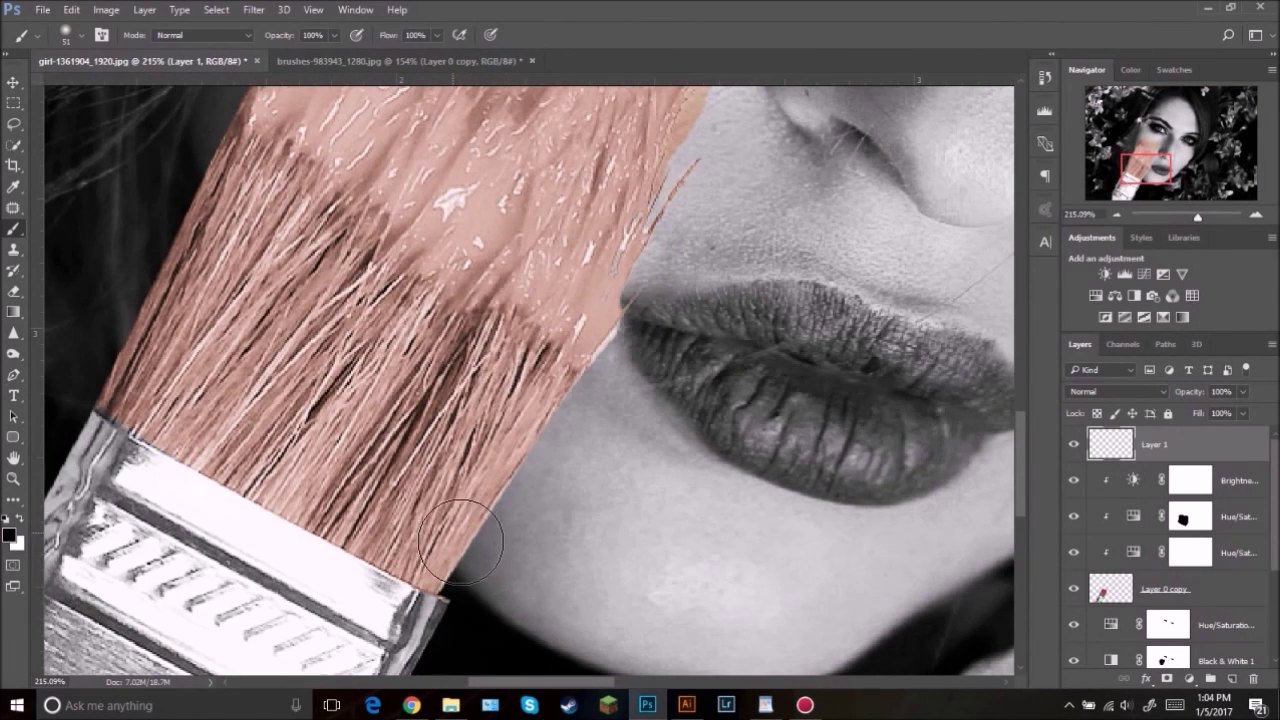
{"action": "left_click_drag", "start_coordinate": [440, 545], "coordinate": [468, 495]}
{"action": "key", "text": "ctrl+z"}
{"action": "left_click_drag", "start_coordinate": [1205, 450], "coordinate": [1210, 606]}
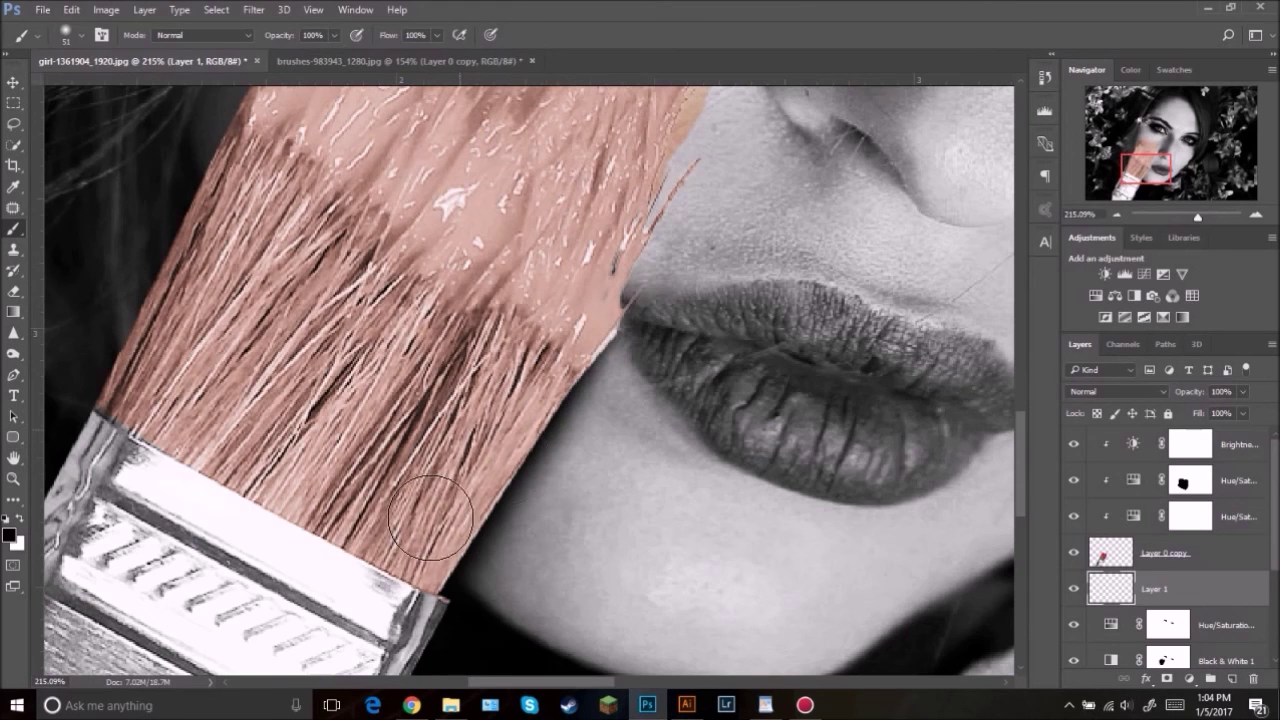
{"action": "left_click_drag", "start_coordinate": [632, 204], "coordinate": [654, 169]}
{"action": "mouse_move", "coordinate": [645, 246]}
{"action": "left_mouse_down"}
{"action": "mouse_move", "coordinate": [554, 491]}
{"action": "mouse_move", "coordinate": [502, 540]}
{"action": "left_mouse_up"}
Step: Reduce the opacity of the shadow on Layer 1 to 52%
{"action": "key", "text": "z"}
{"action": "left_click_drag", "start_coordinate": [586, 520], "coordinate": [446, 543]}
{"action": "left_click_drag", "start_coordinate": [566, 431], "coordinate": [592, 276]}
{"action": "left_click_drag", "start_coordinate": [1207, 398], "coordinate": [1191, 392]}
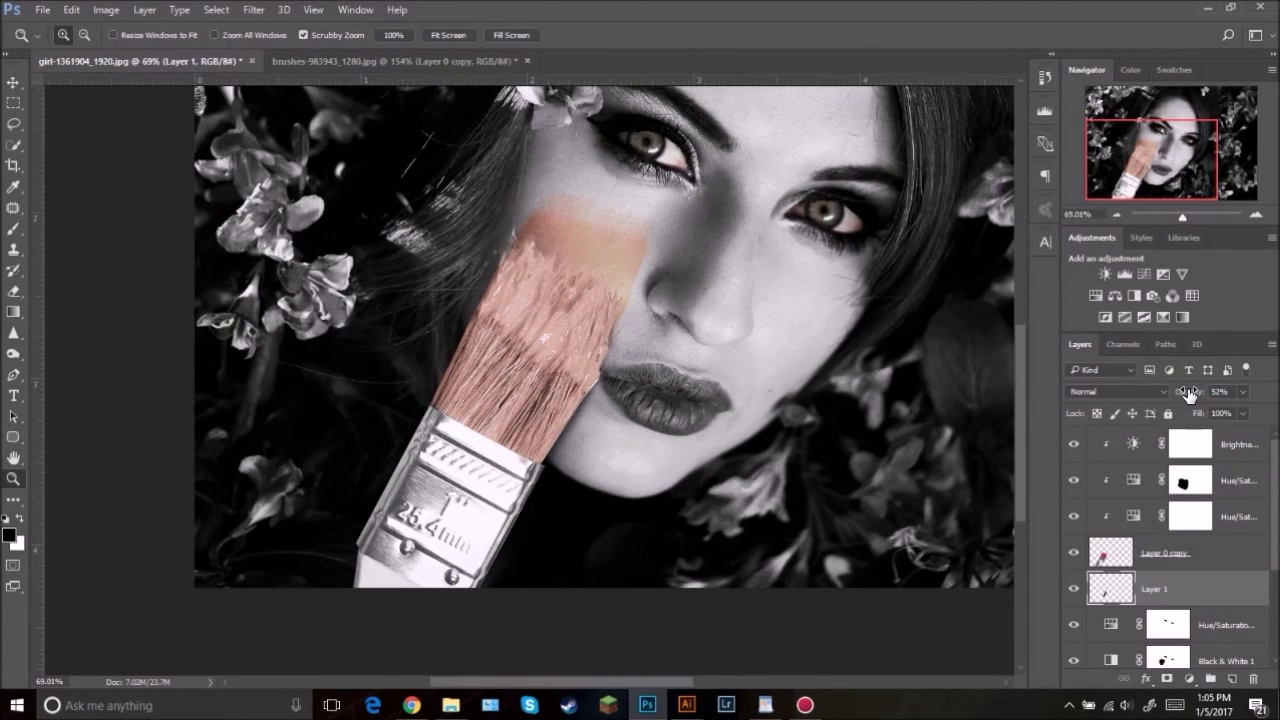
Step: Soften the painted shadow on Layer 1 with a slight Gaussian Blur
{"action": "left_click", "coordinate": [253, 10]}
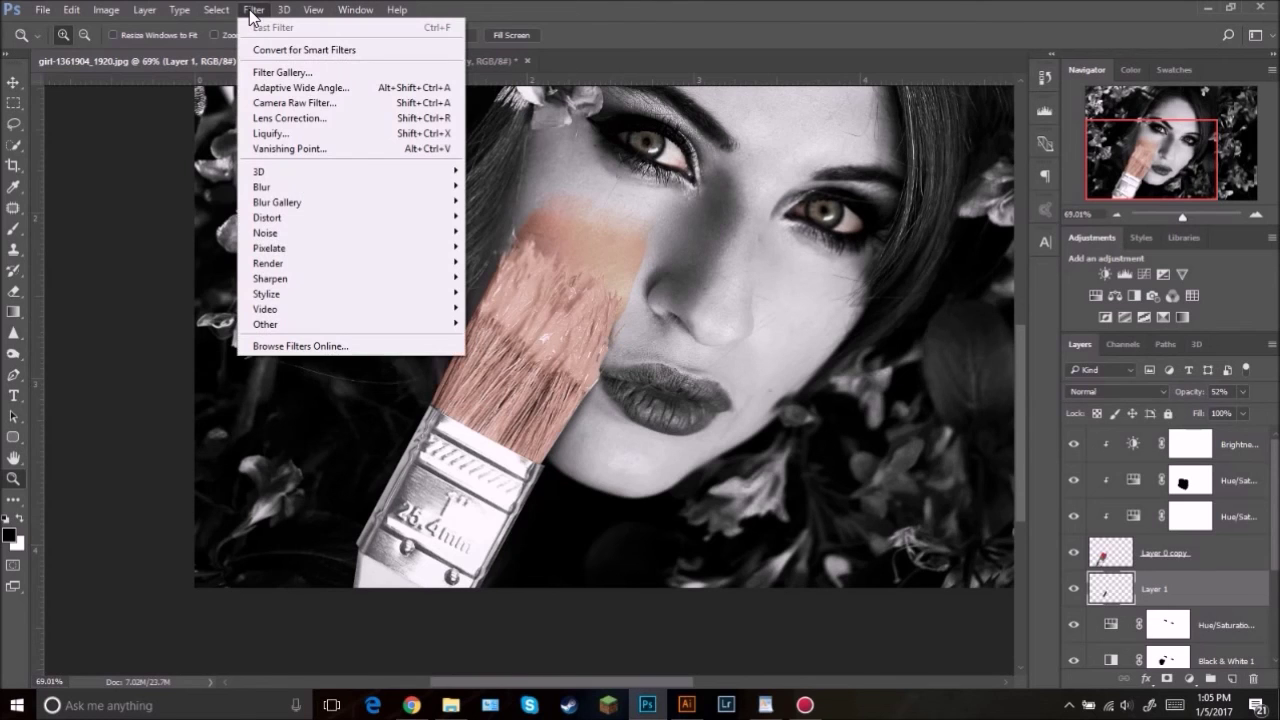
{"action": "mouse_move", "coordinate": [340, 189]}
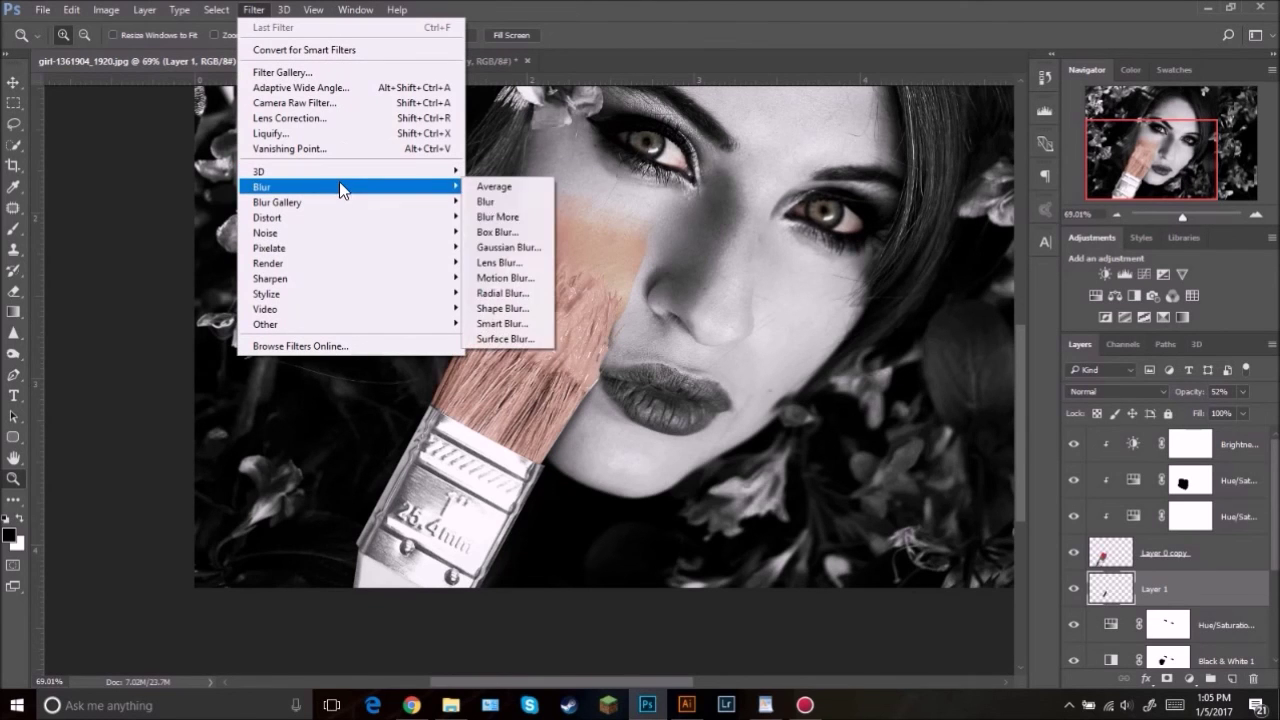
{"action": "left_click", "coordinate": [510, 247]}
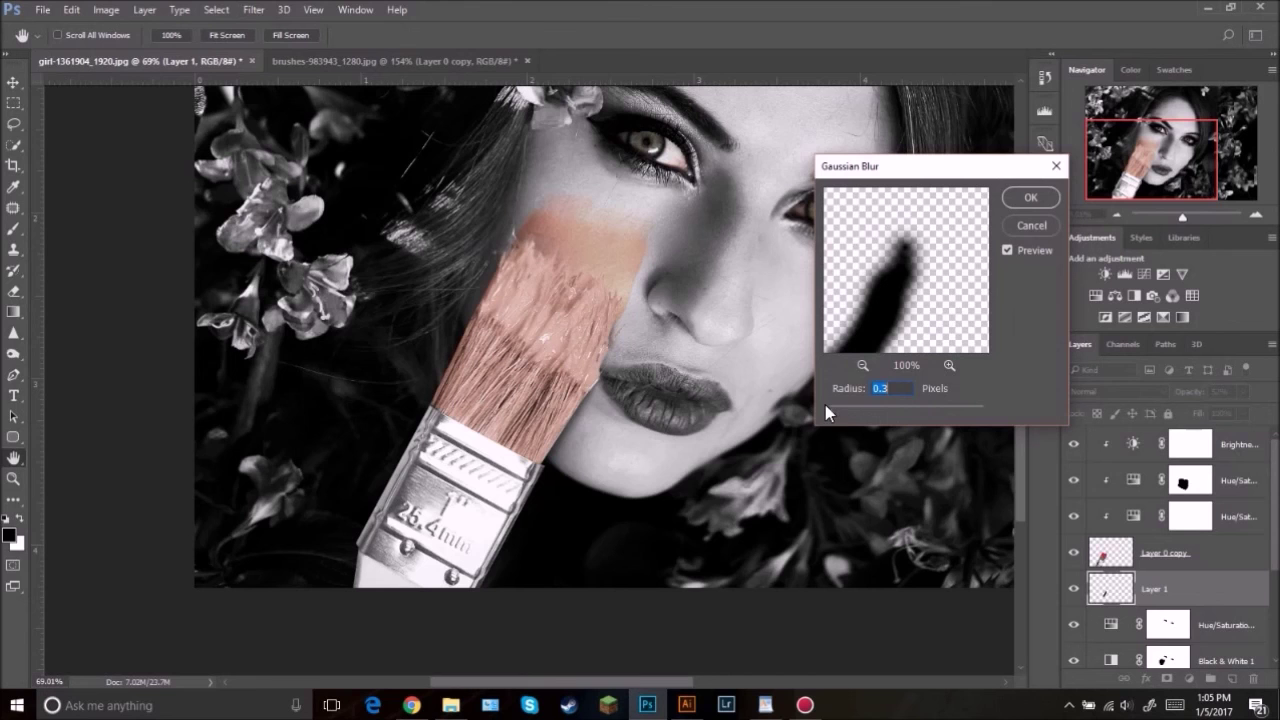
{"action": "left_click_drag", "start_coordinate": [833, 411], "coordinate": [843, 412]}
{"action": "left_click", "coordinate": [1030, 197]}
Step: Compare the portrait with the Layer 1 shadow hidden and shown, and review the whole composite
{"action": "left_click_drag", "start_coordinate": [651, 349], "coordinate": [733, 345]}
{"action": "left_click", "coordinate": [1073, 589]}
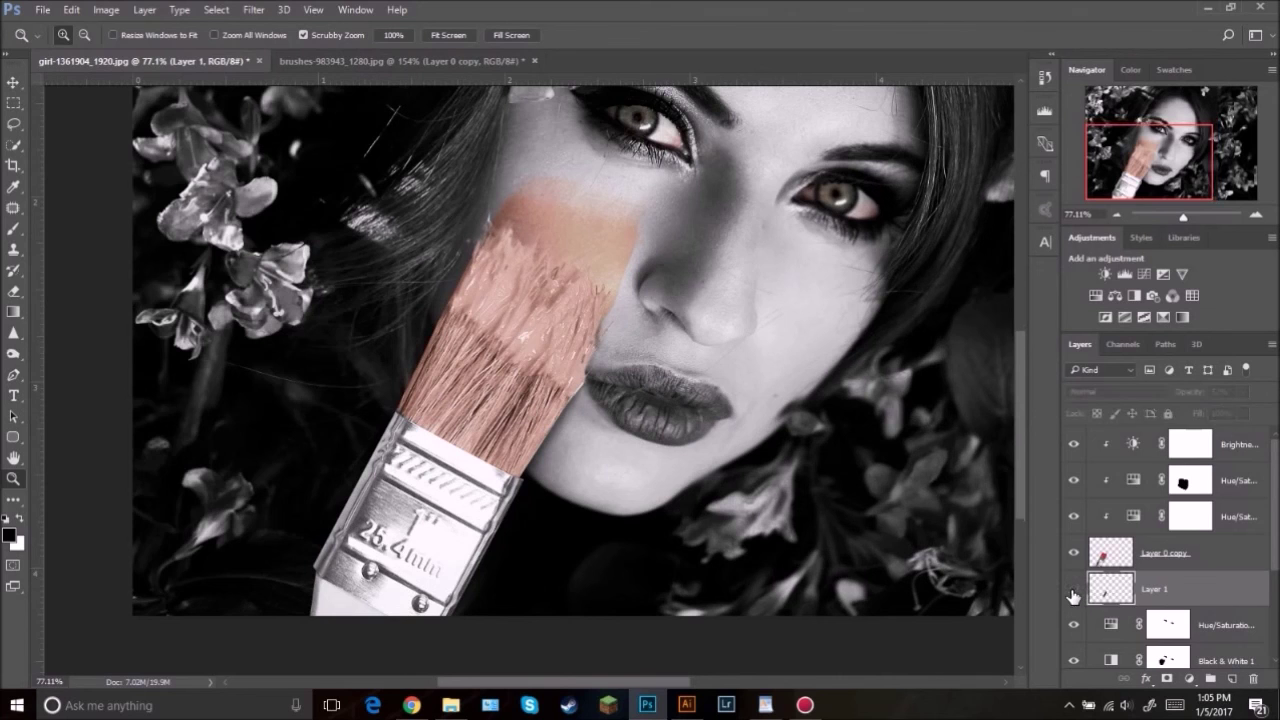
{"action": "left_click", "coordinate": [1073, 597]}
{"action": "left_click_drag", "start_coordinate": [731, 391], "coordinate": [650, 358]}
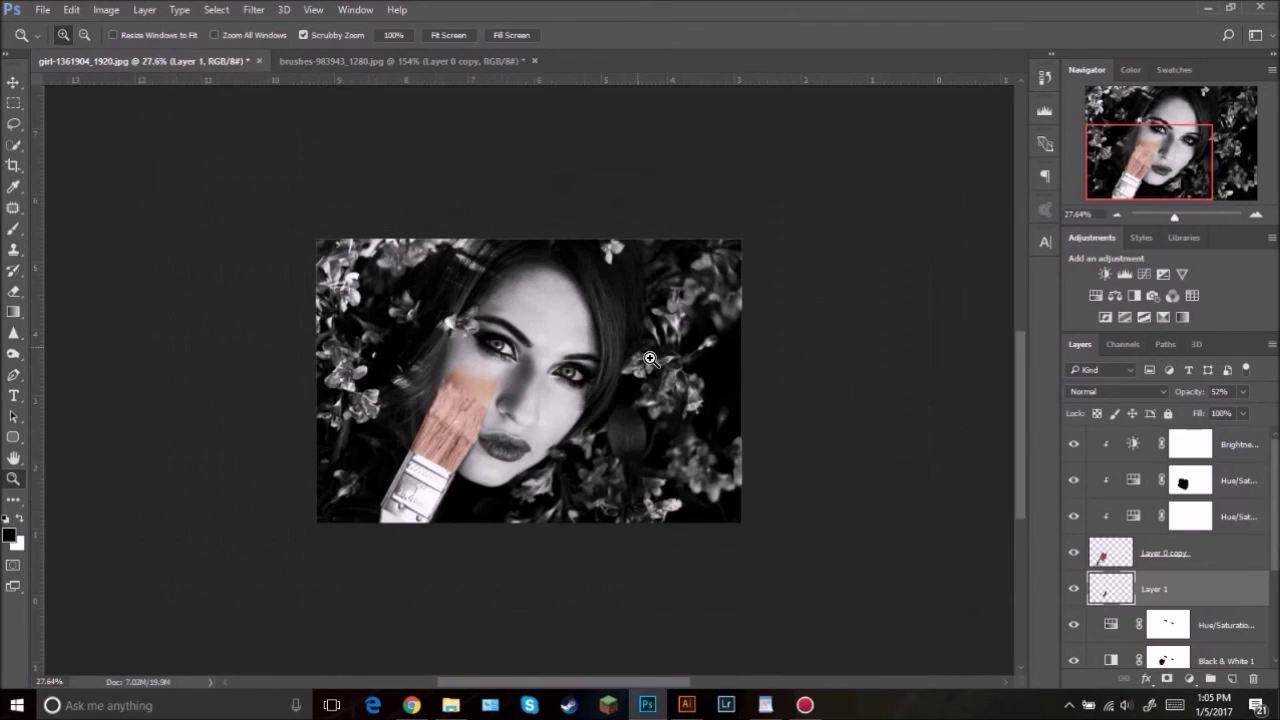
{"action": "left_click_drag", "start_coordinate": [548, 466], "coordinate": [562, 465]}
{"action": "left_click_drag", "start_coordinate": [495, 423], "coordinate": [521, 422]}
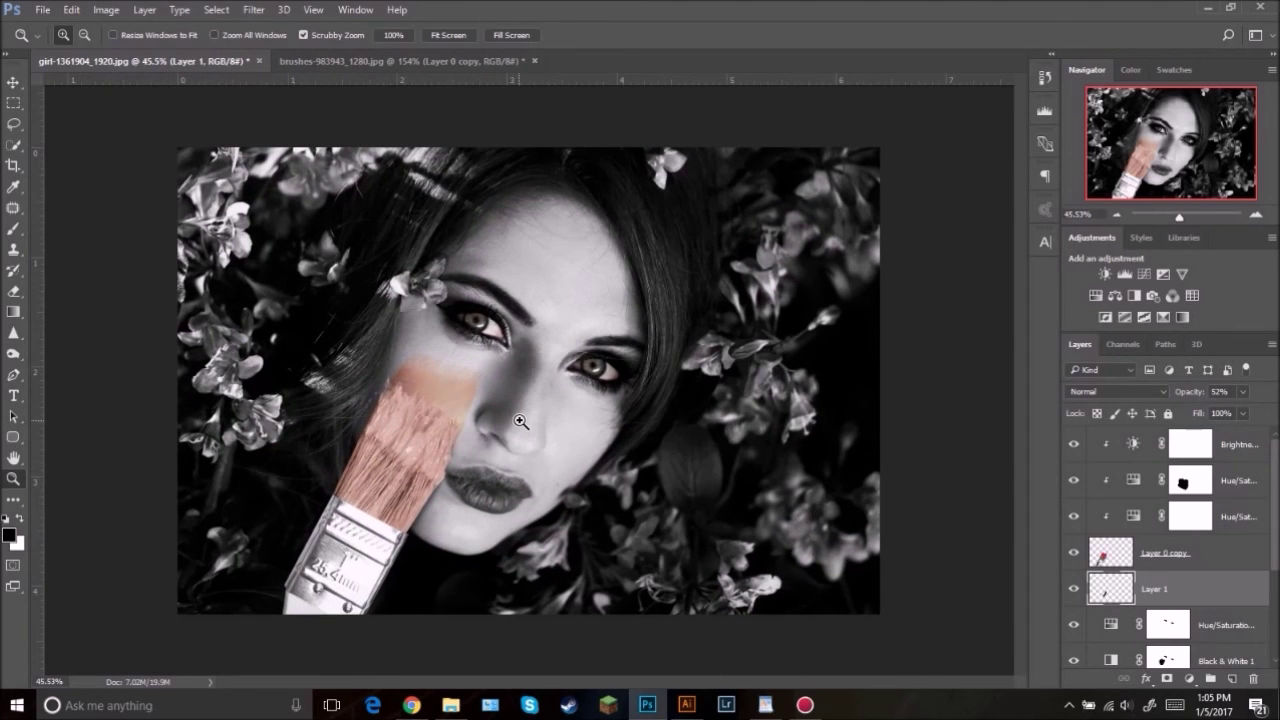